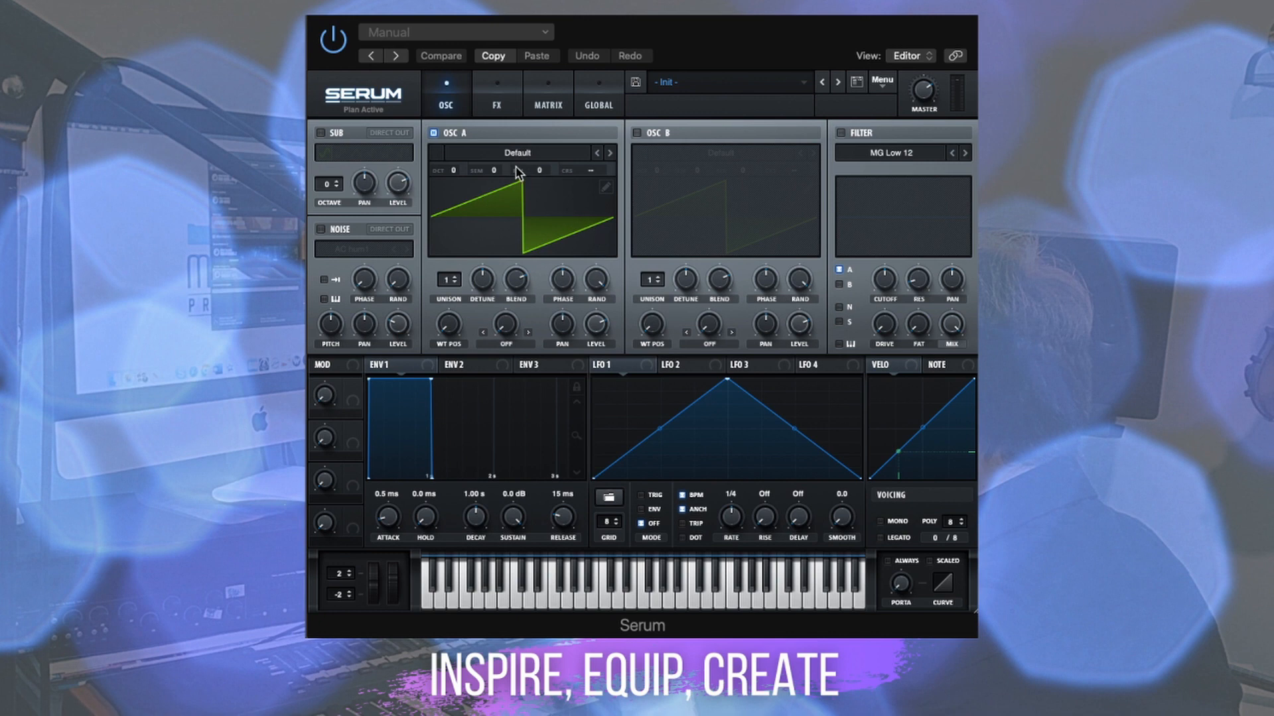
# - Load the Basic Mg analog wavetable into Oscillator A
pyautogui.click(528, 149)
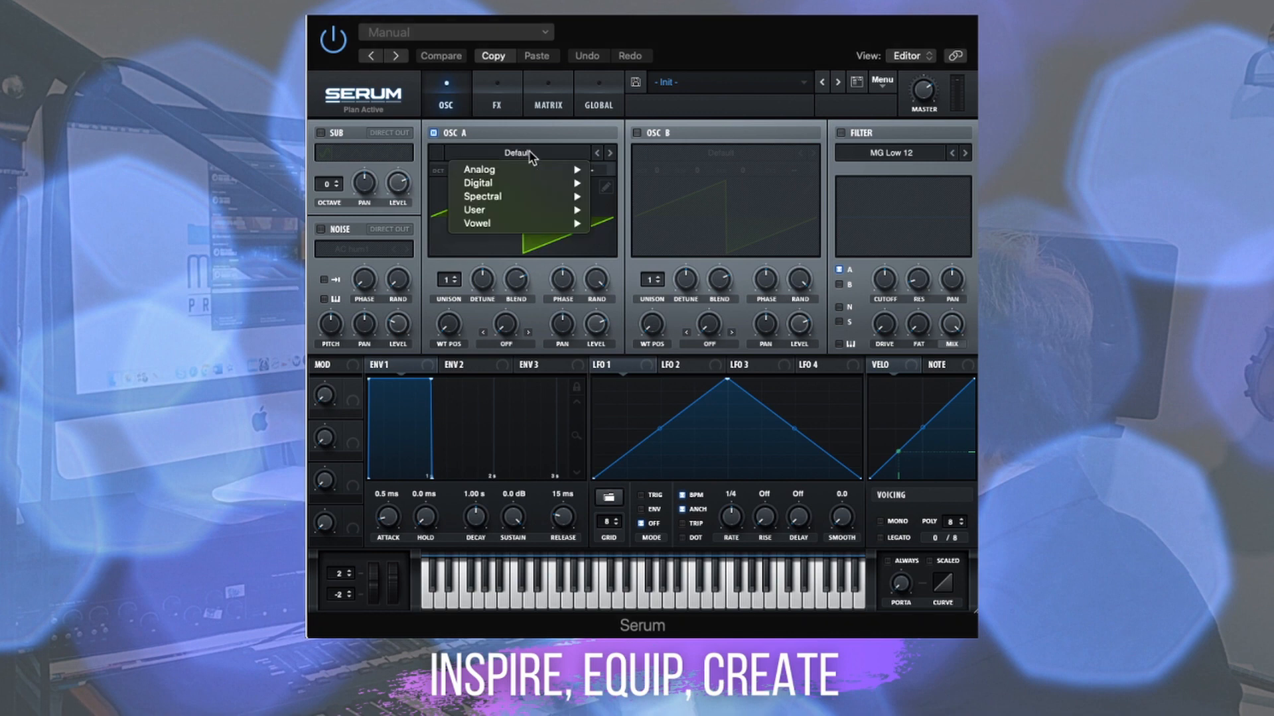
pyautogui.moveTo(532, 177)
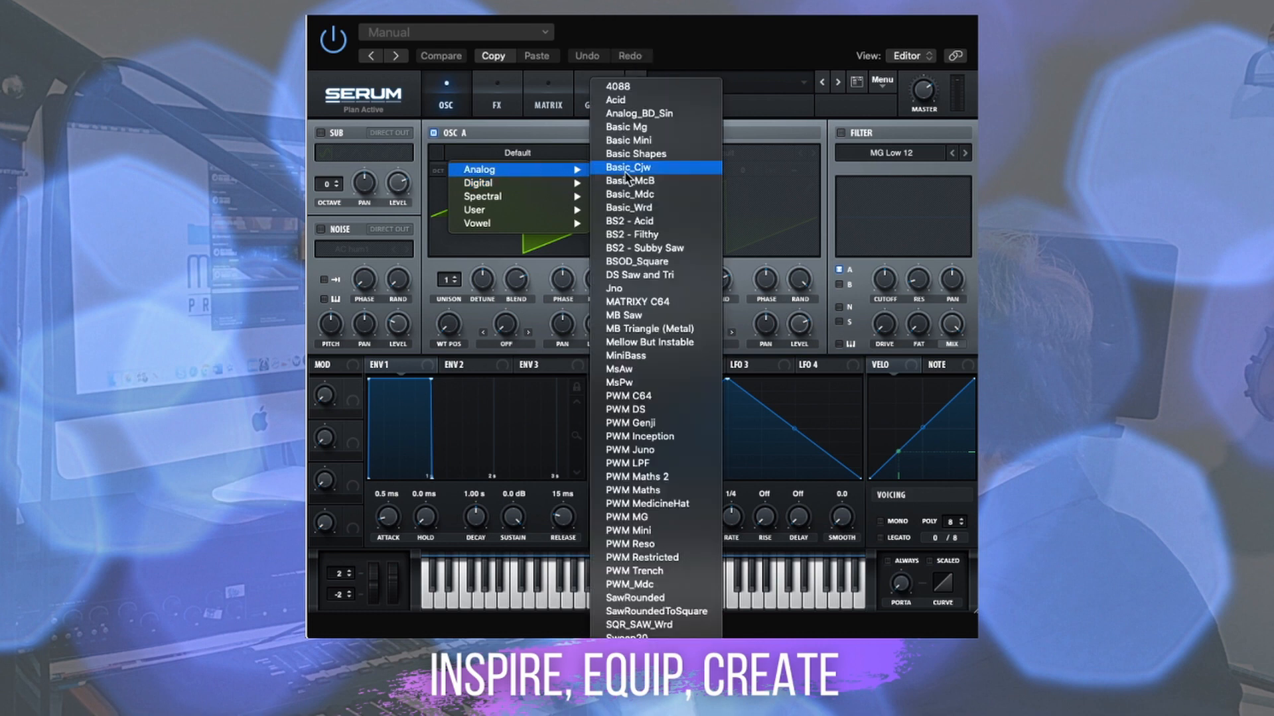
pyautogui.click(635, 129)
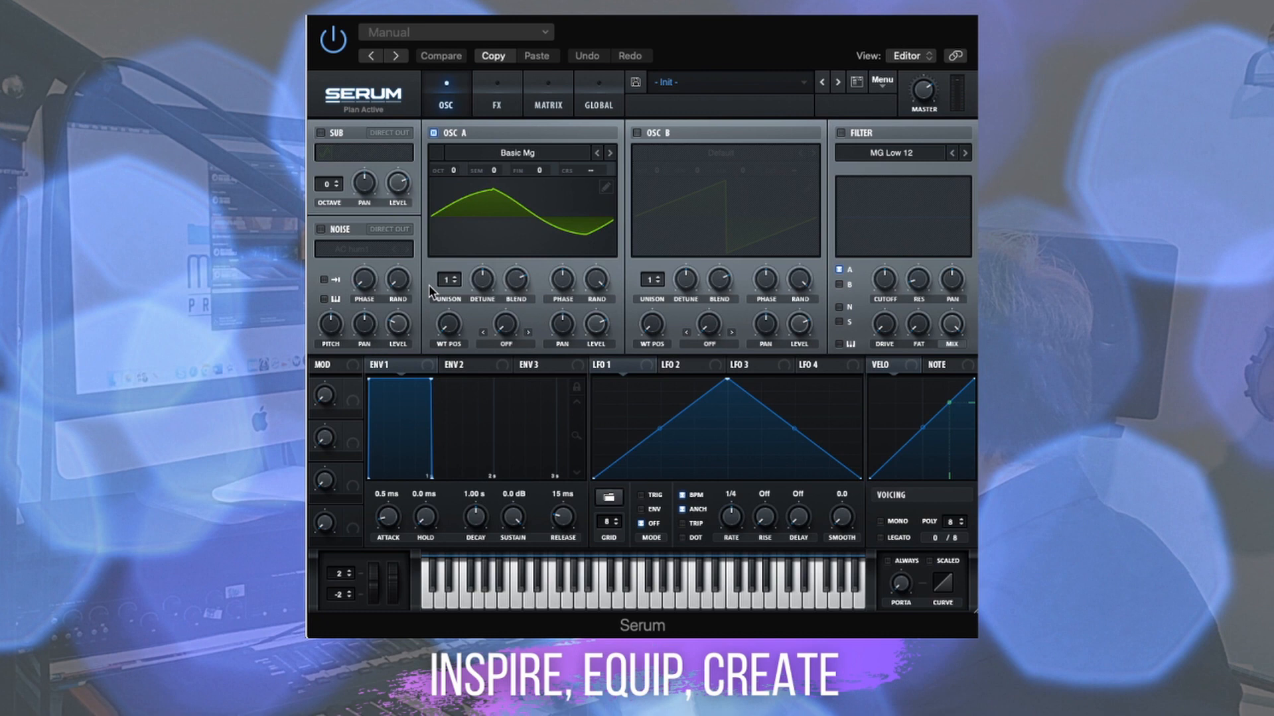
# - Set Oscillator A's unison to 15 voices, then raise its detune and turn it back down
pyautogui.moveTo(456, 278); pyautogui.dragTo(467, 110)
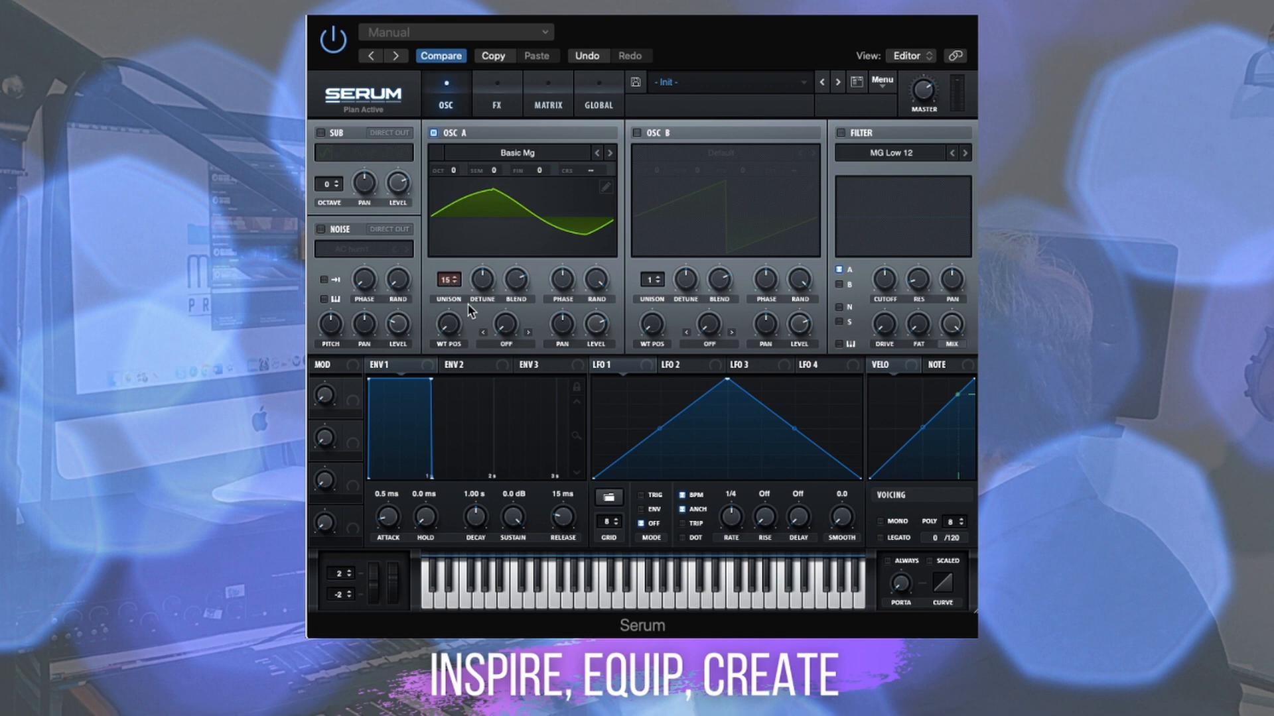
pyautogui.moveTo(481, 290); pyautogui.dragTo(488, 264)
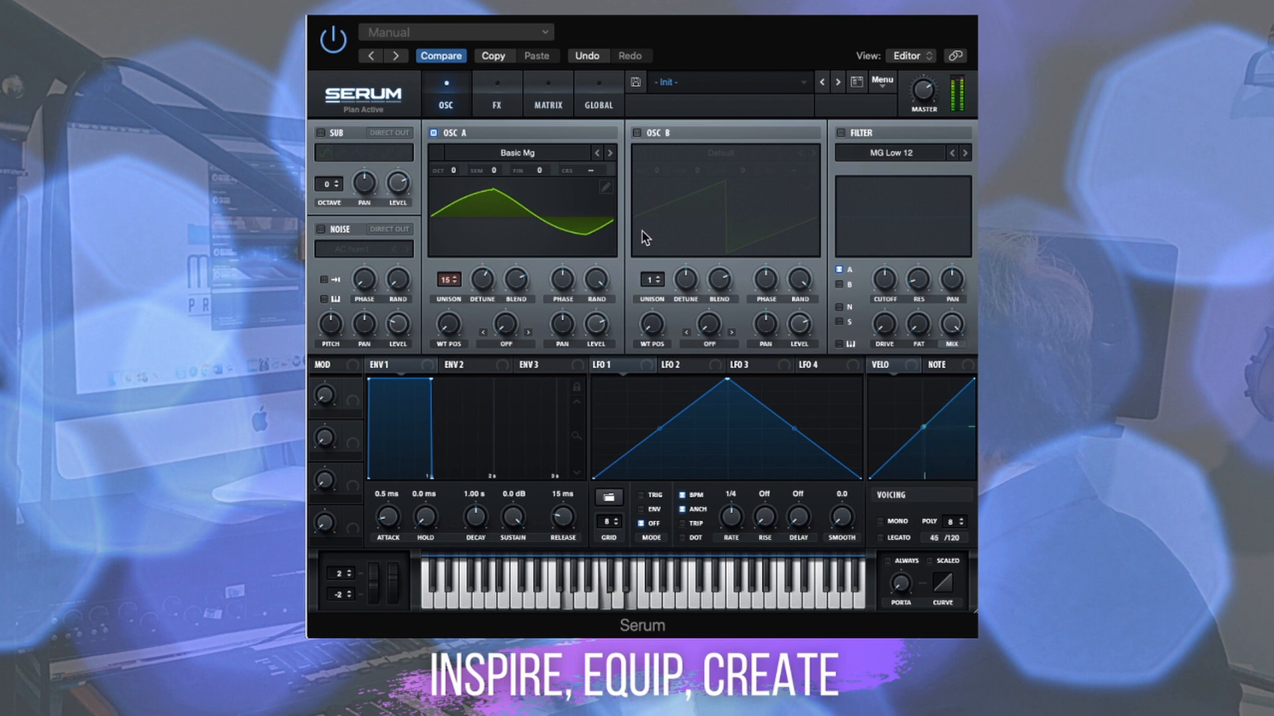
pyautogui.moveTo(483, 280)
pyautogui.mouseDown()
pyautogui.moveTo(482, 313)
pyautogui.moveTo(477, 305)
pyautogui.mouseUp()
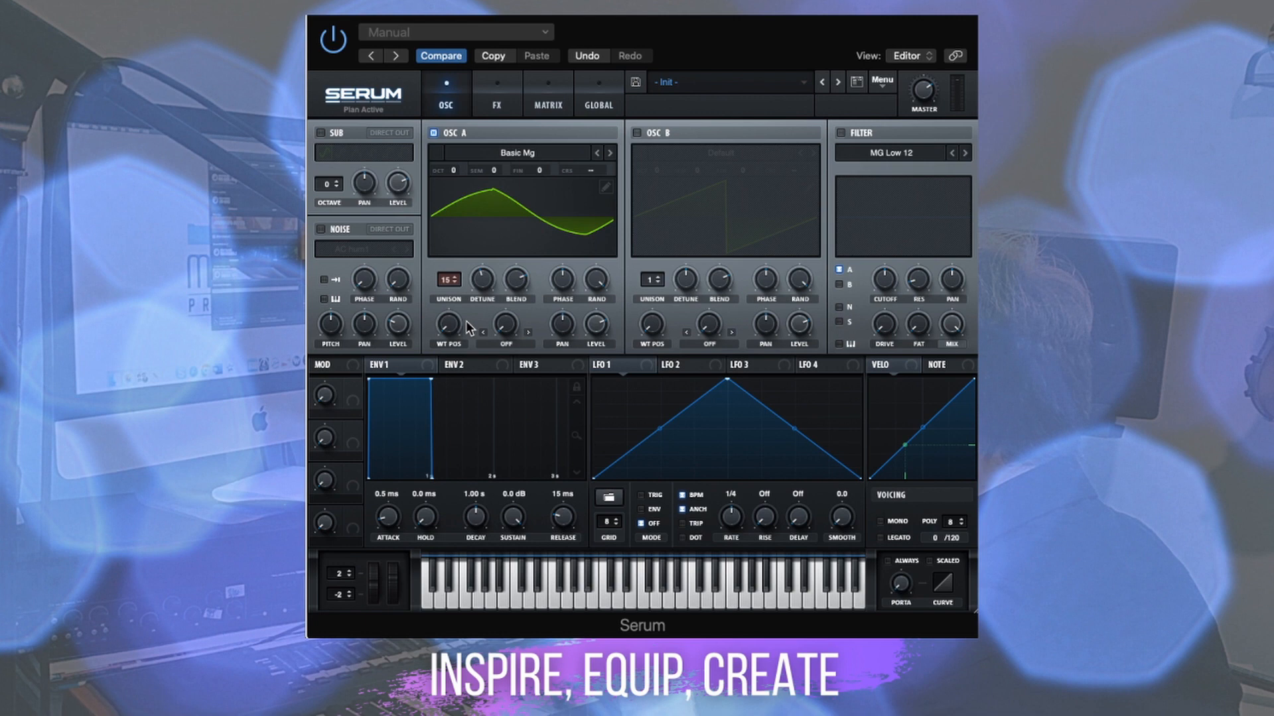
# - Enable the sub oscillator at octave -2 with a reduced level, and enable the noise oscillator at a 23% level
pyautogui.click(321, 133)
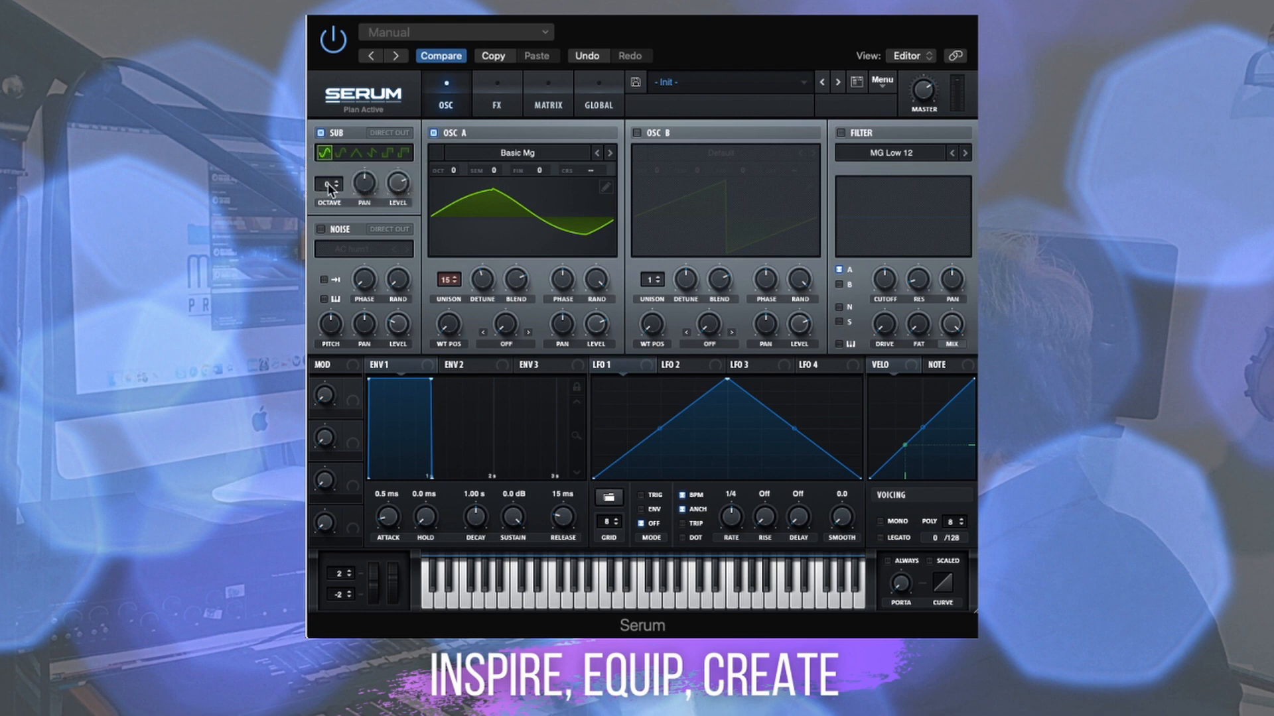
pyautogui.moveTo(329, 182); pyautogui.dragTo(328, 188)
pyautogui.click(321, 229)
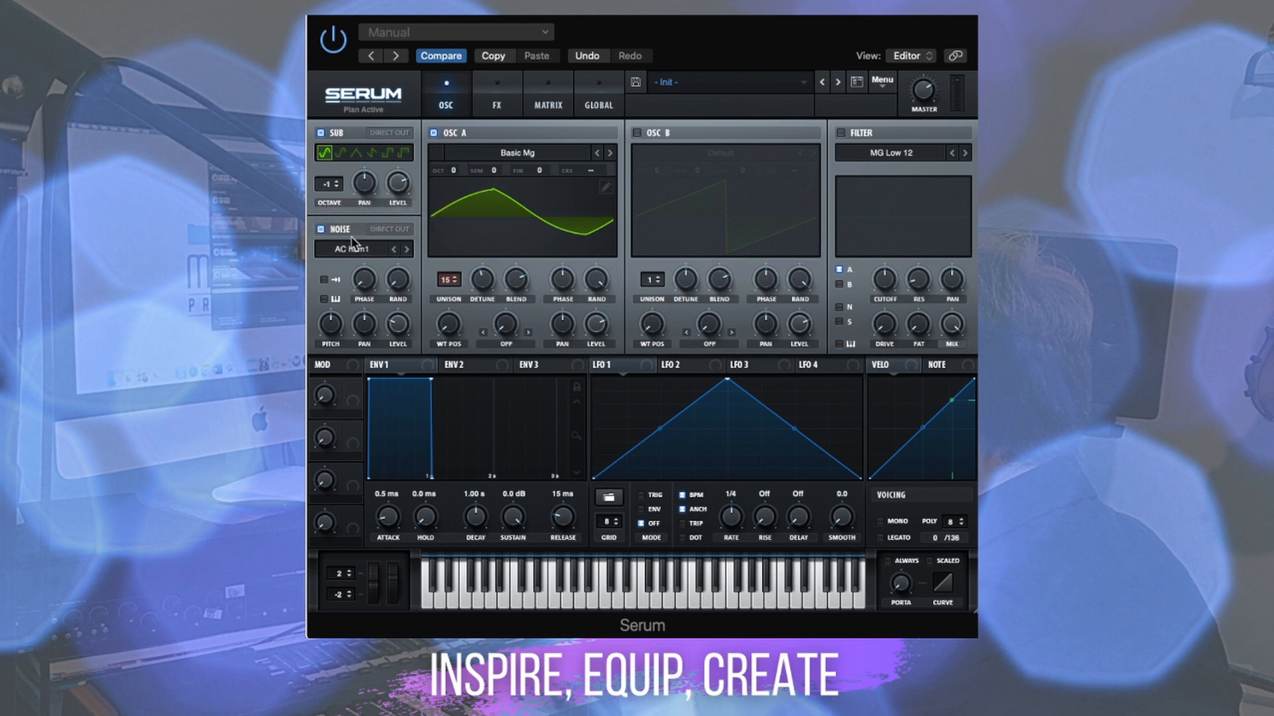
pyautogui.click(396, 332)
pyautogui.moveTo(396, 332)
pyautogui.mouseDown()
pyautogui.moveTo(400, 269)
pyautogui.moveTo(393, 329)
pyautogui.mouseUp()
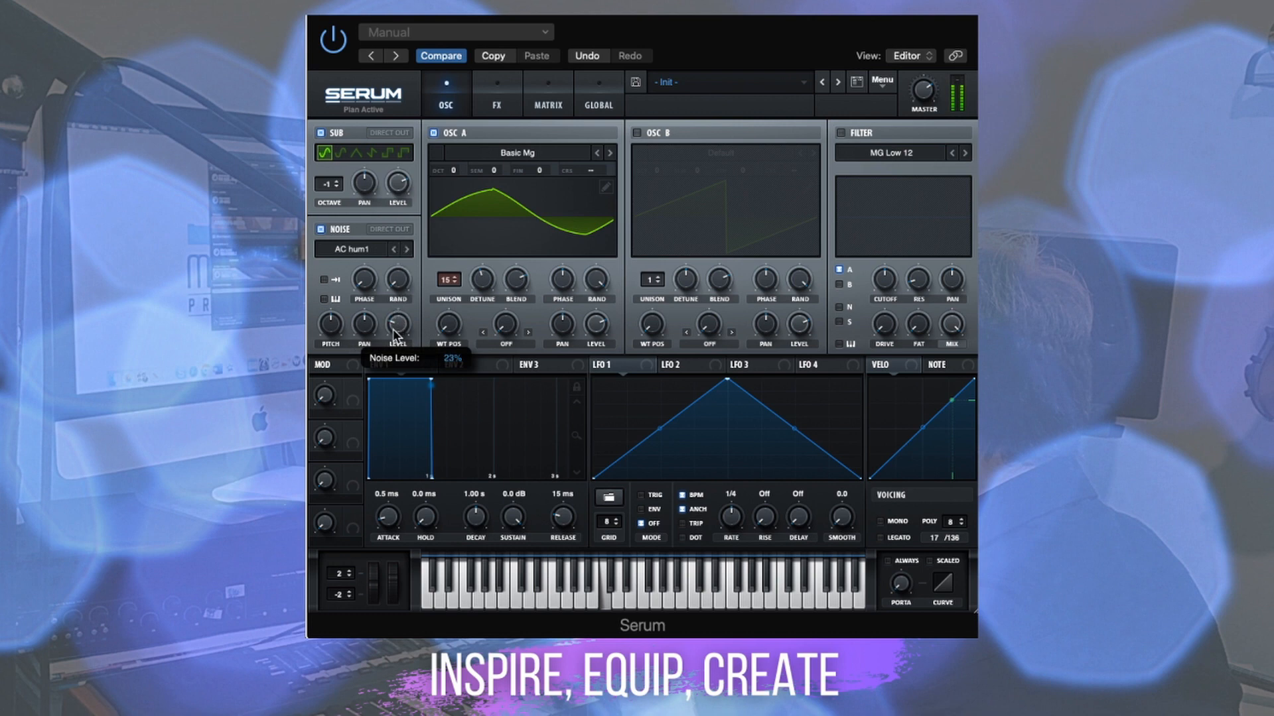
pyautogui.moveTo(393, 183); pyautogui.dragTo(396, 212)
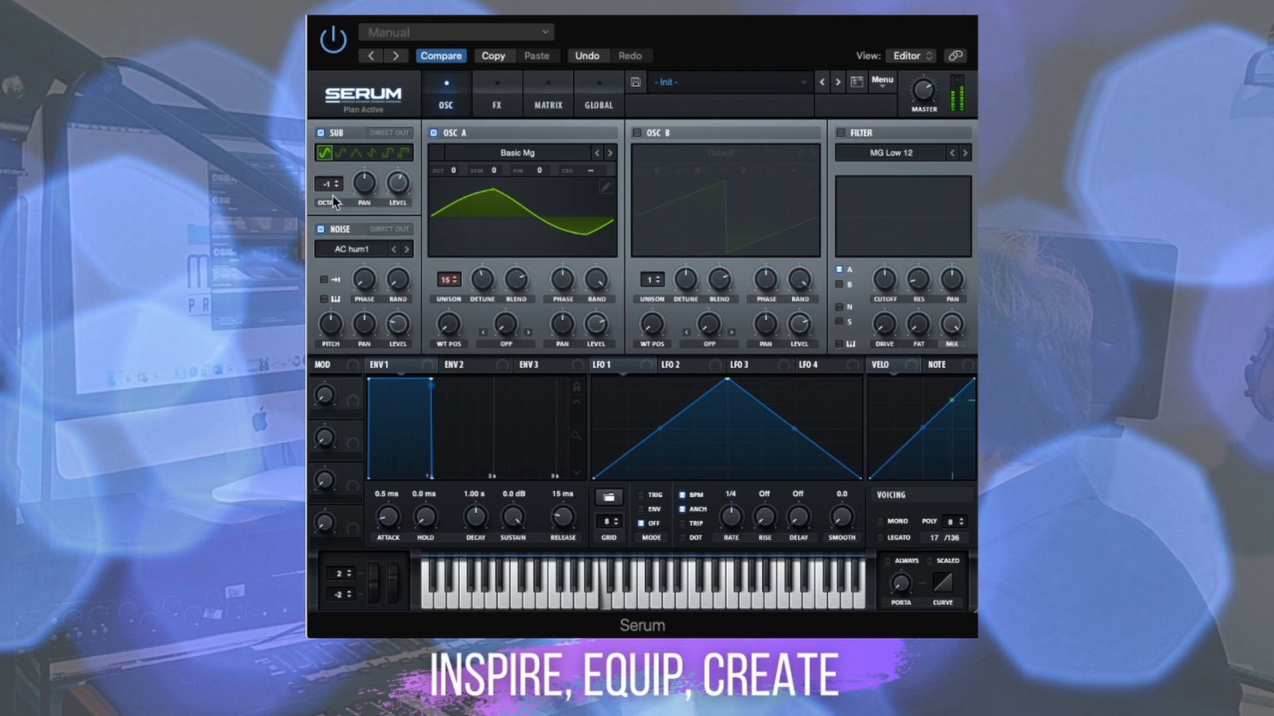
pyautogui.moveTo(332, 184); pyautogui.dragTo(331, 192)
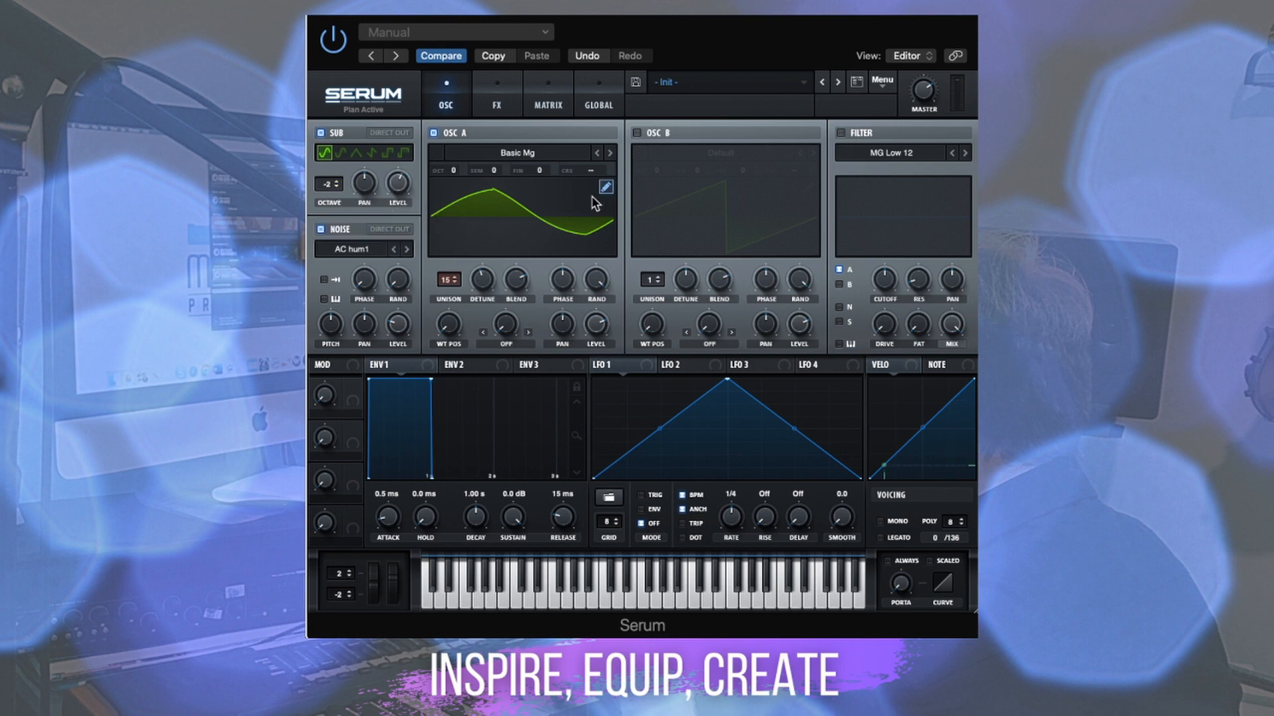
# - Enable Oscillator B and load the Monster 6 [SL] spectral wavetable into it
pyautogui.click(637, 133)
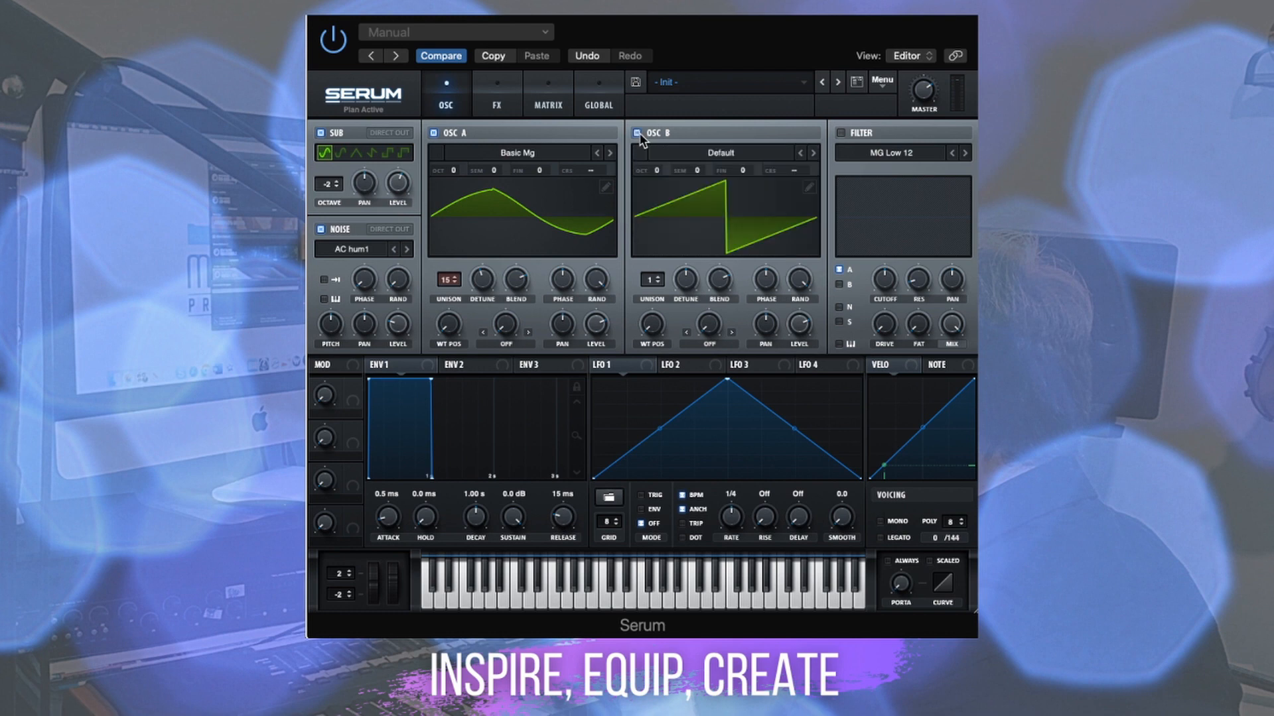
pyautogui.click(773, 148)
pyautogui.moveTo(748, 194)
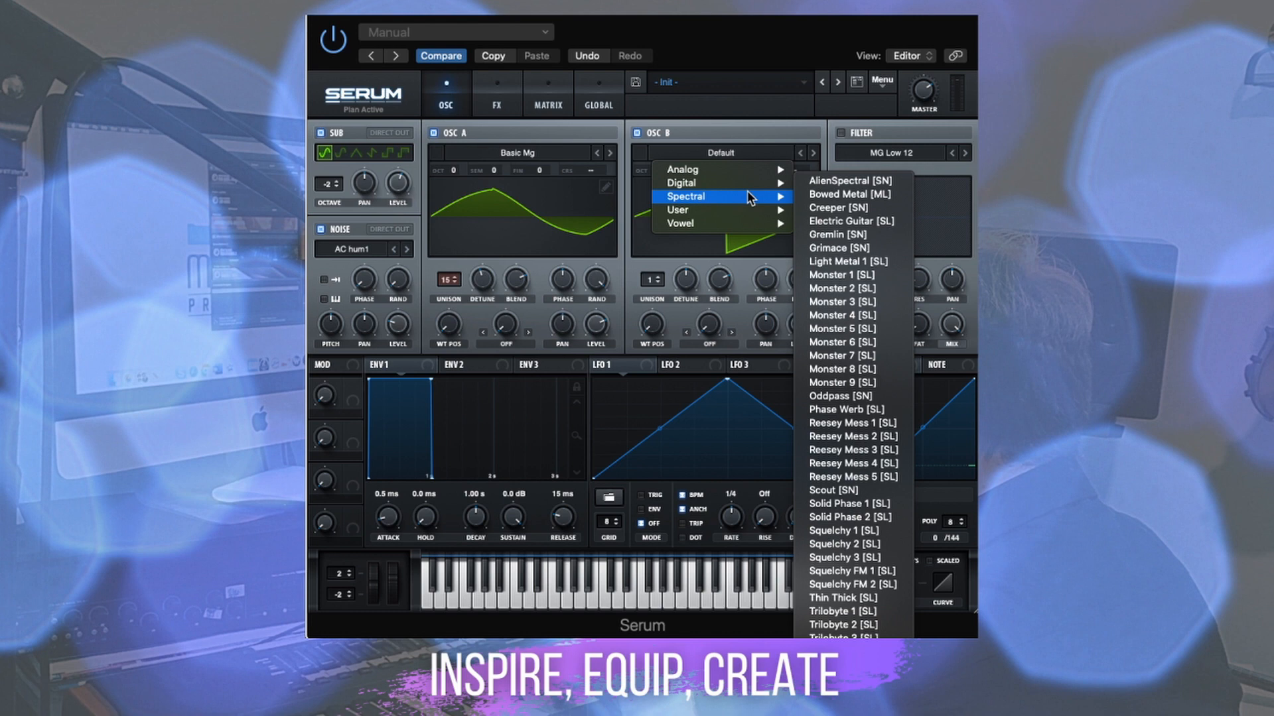
pyautogui.click(854, 341)
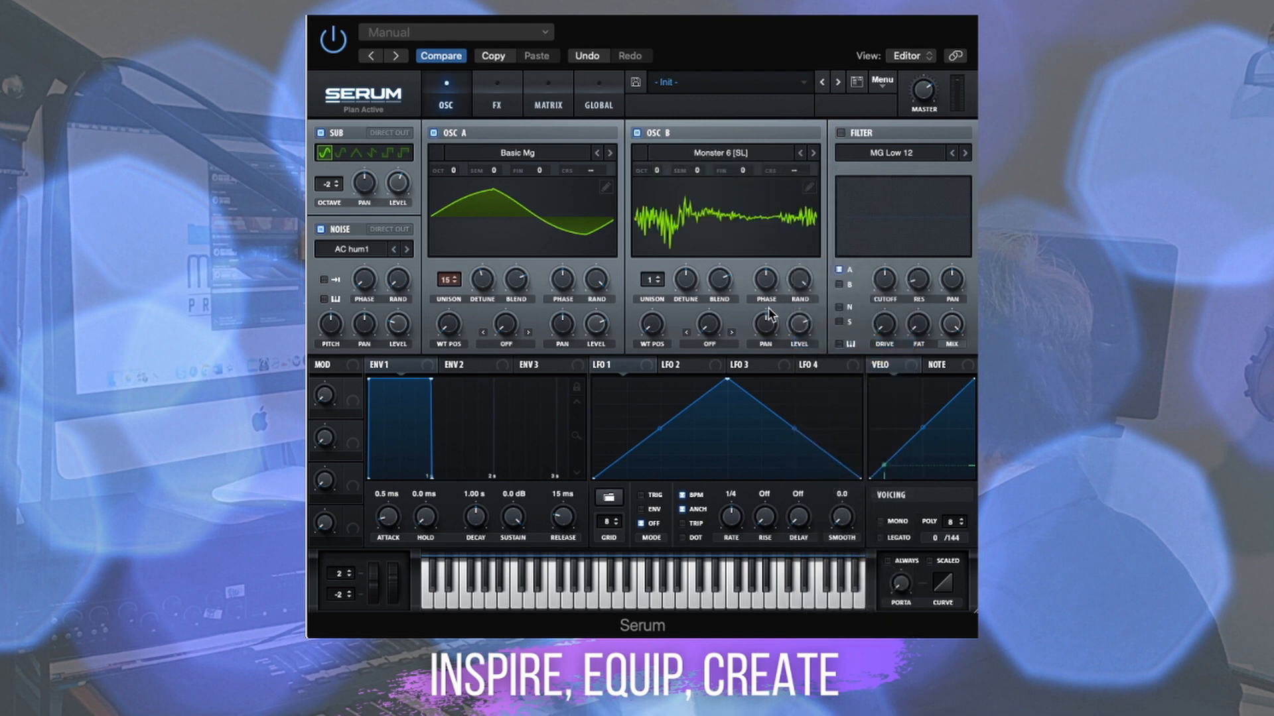
# - Isolate Oscillator B by switching off Oscillator A, the sub and the noise oscillator
pyautogui.click(434, 133)
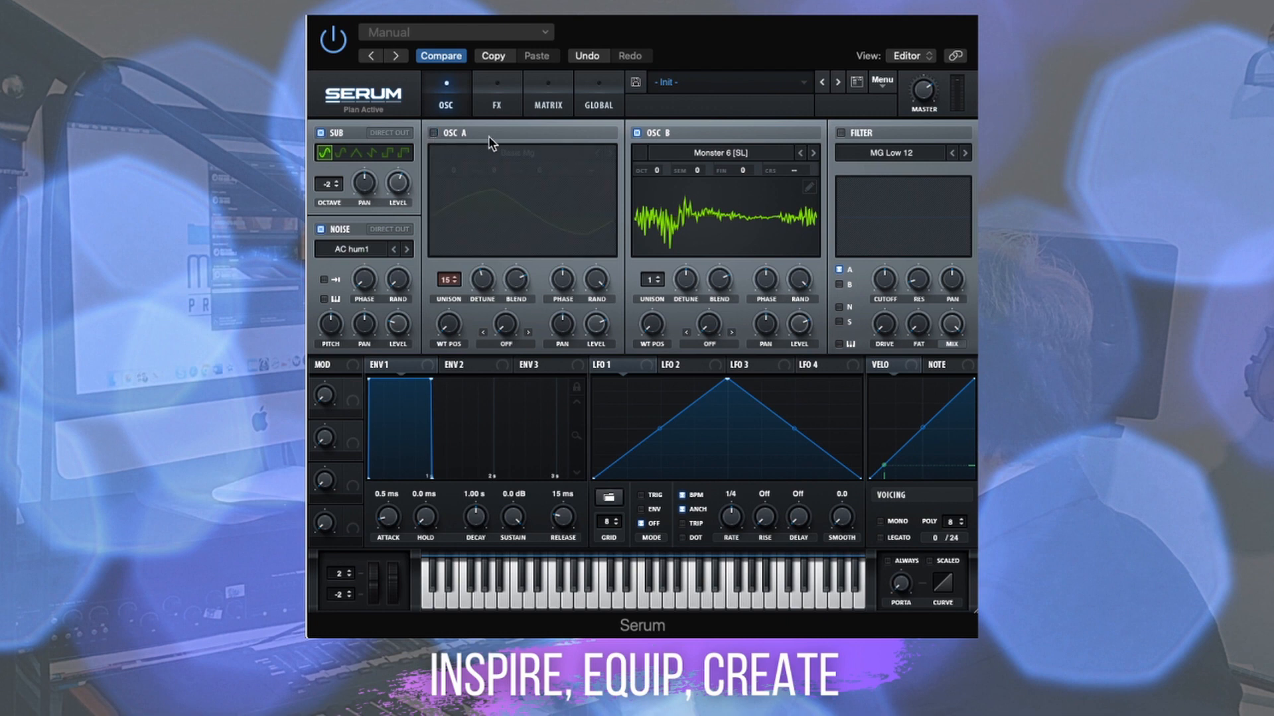
pyautogui.click(321, 133)
pyautogui.click(321, 229)
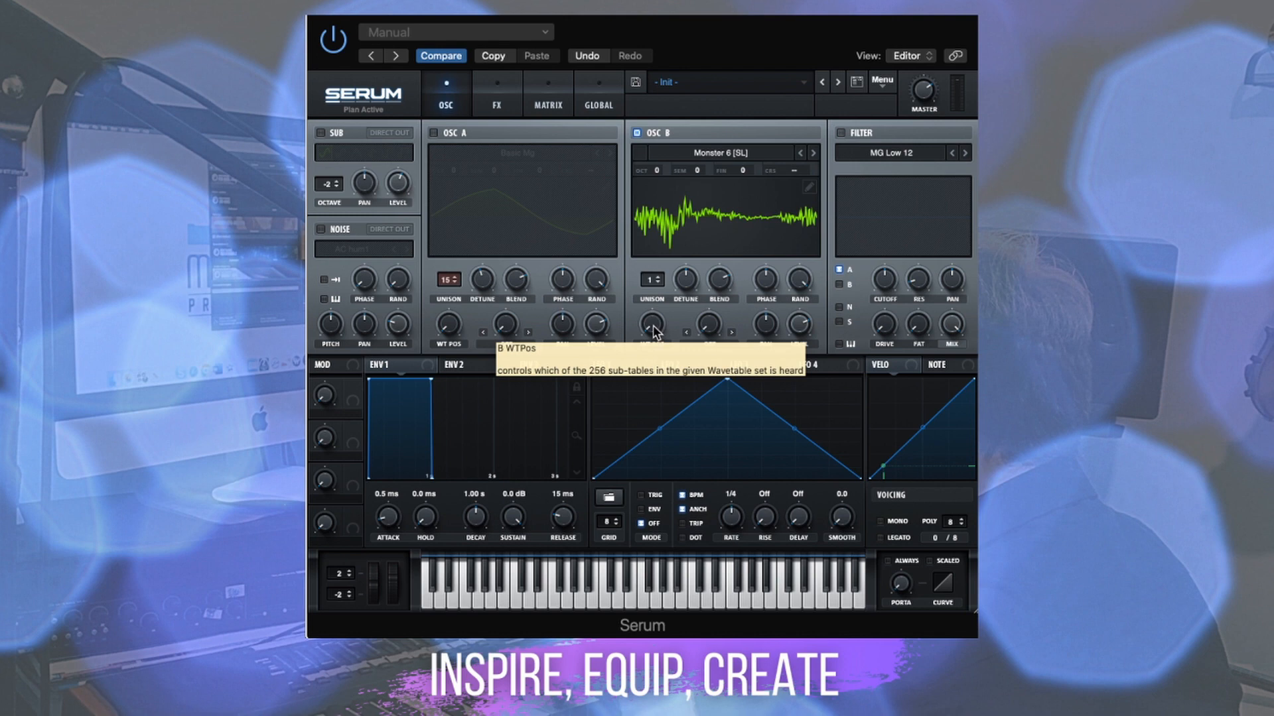
# - Raise Oscillator B's wavetable position and set its octave to -1
pyautogui.moveTo(654, 330); pyautogui.dragTo(644, 274)
pyautogui.moveTo(657, 174); pyautogui.dragTo(660, 193)
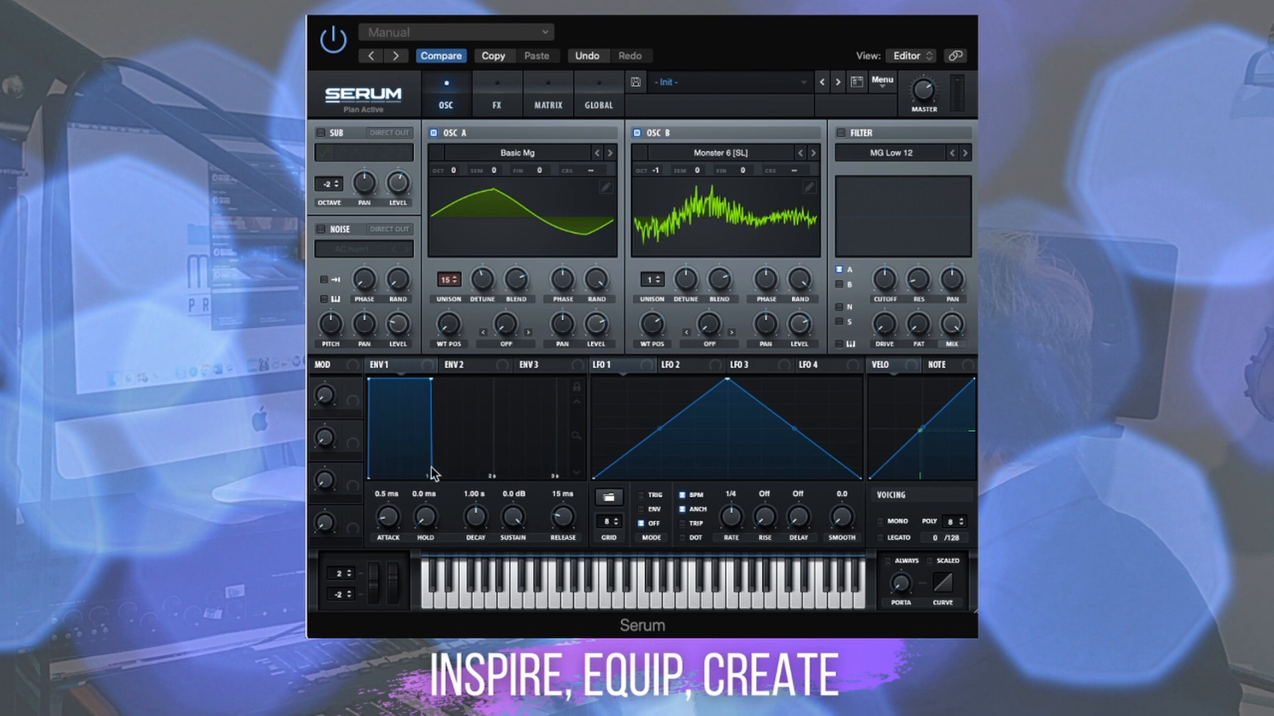
# - Enable auto-zoom for Envelope 1, try its sustain at the minimum, and set it to 0.0 dB with a 333 ms decay
pyautogui.click(575, 389)
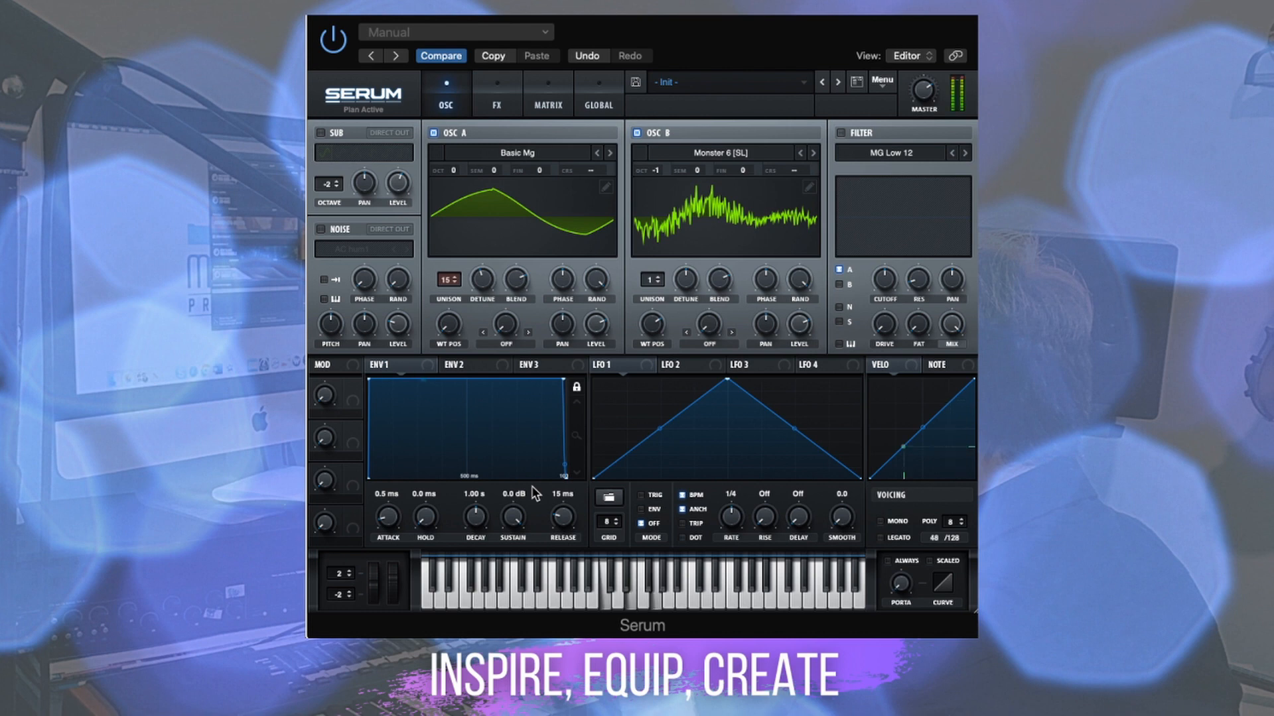
pyautogui.moveTo(564, 379); pyautogui.dragTo(512, 504)
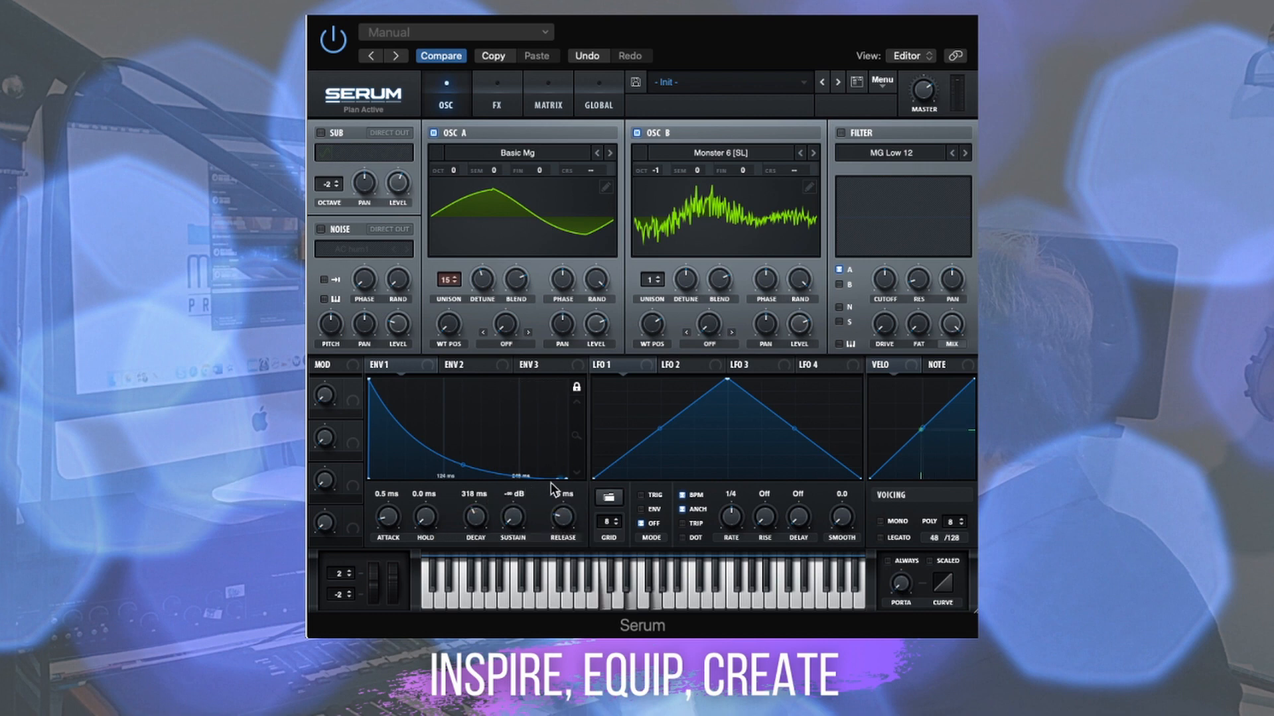
pyautogui.moveTo(552, 482); pyautogui.dragTo(557, 375)
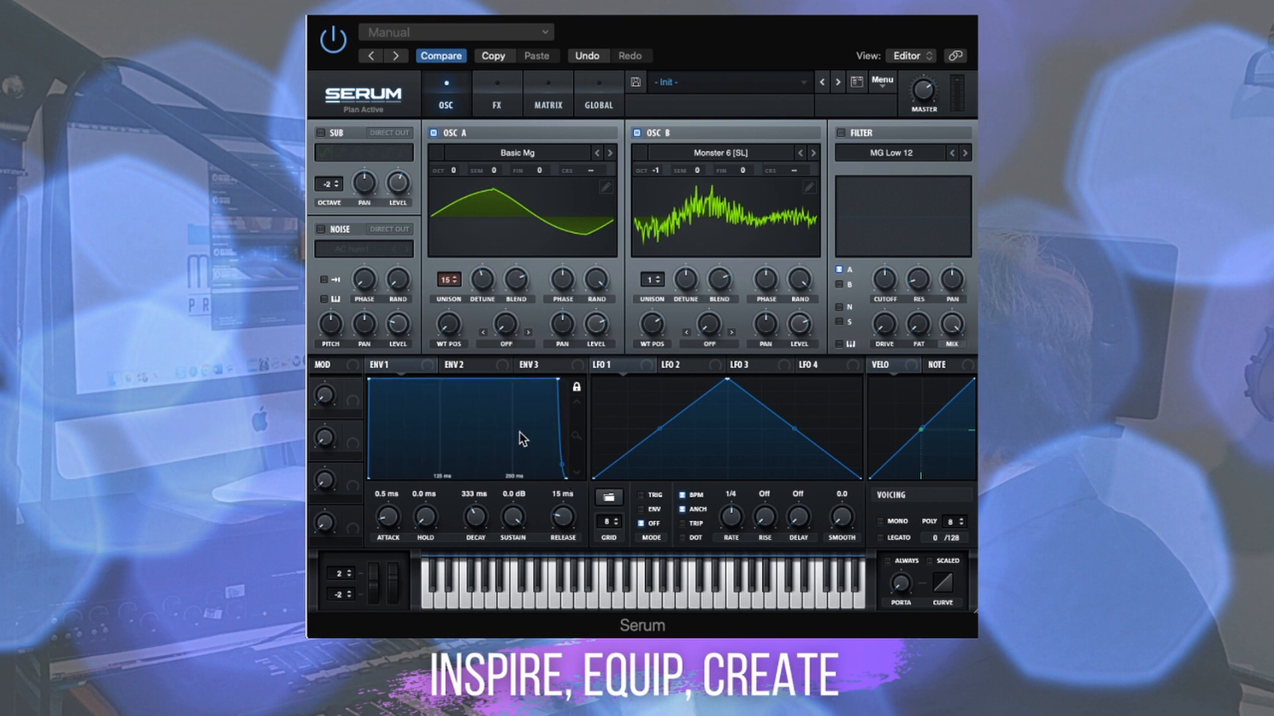
# - Try attacks of 137 ms and 2.52 s on Envelope 1, then set the attack to 0.0 ms and the decay to 408 ms
pyautogui.moveTo(369, 379); pyautogui.dragTo(402, 381)
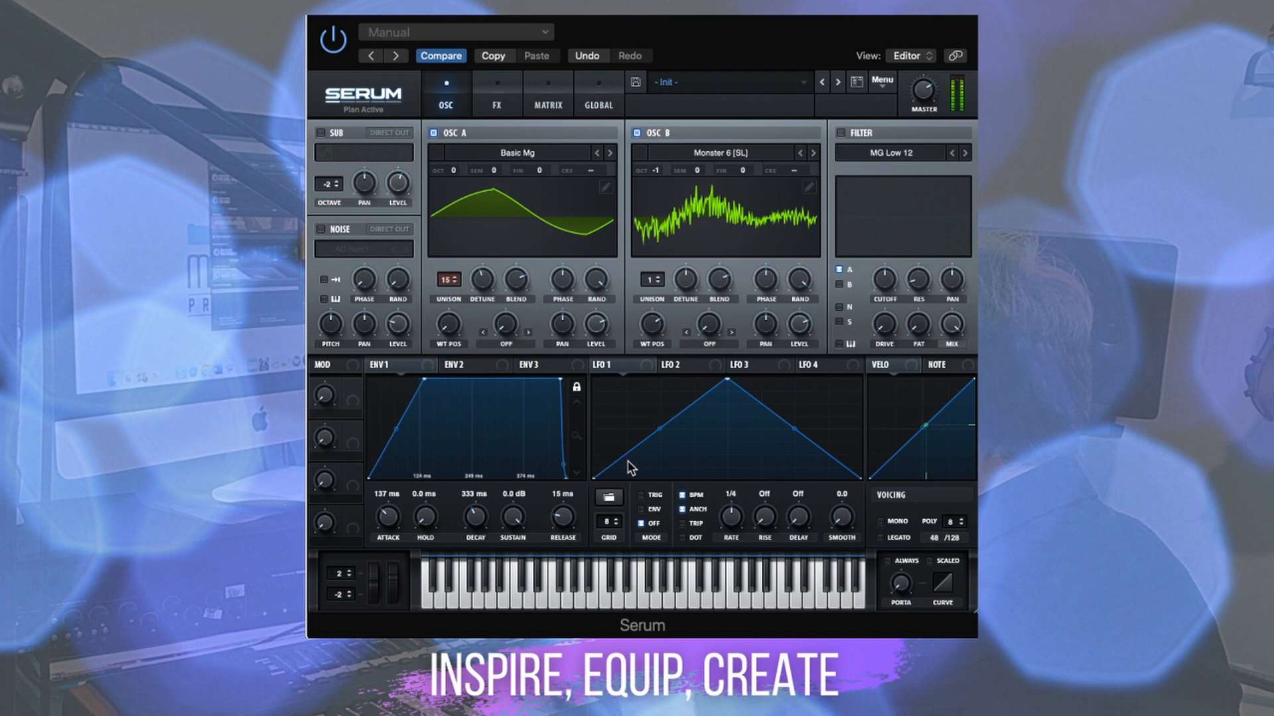
pyautogui.moveTo(426, 382); pyautogui.dragTo(579, 388)
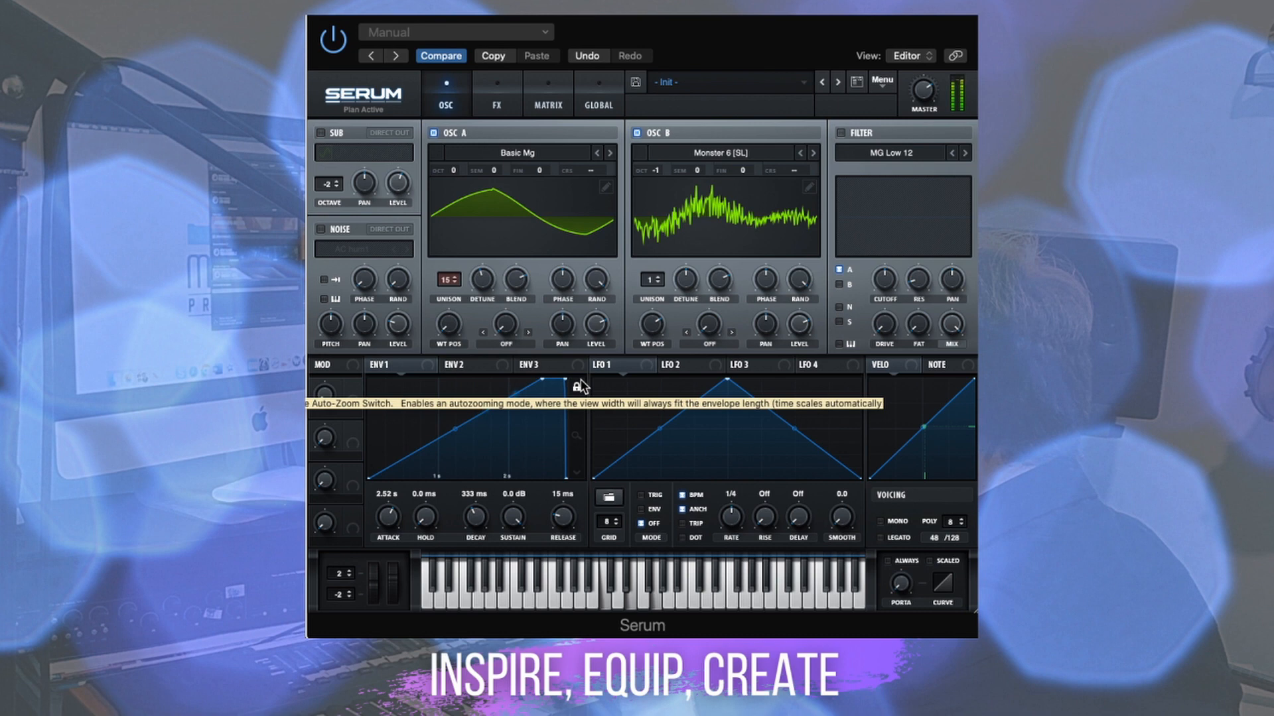
pyautogui.moveTo(543, 380); pyautogui.dragTo(325, 395)
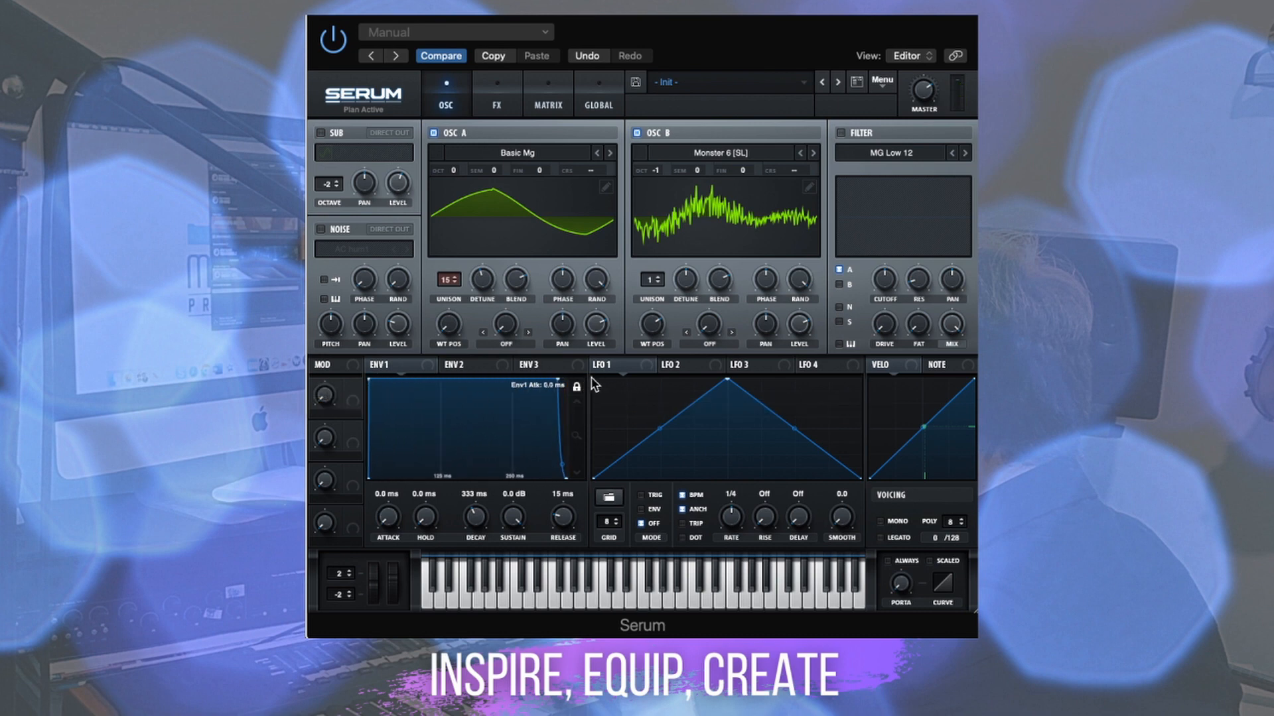
pyautogui.moveTo(557, 380); pyautogui.dragTo(565, 379)
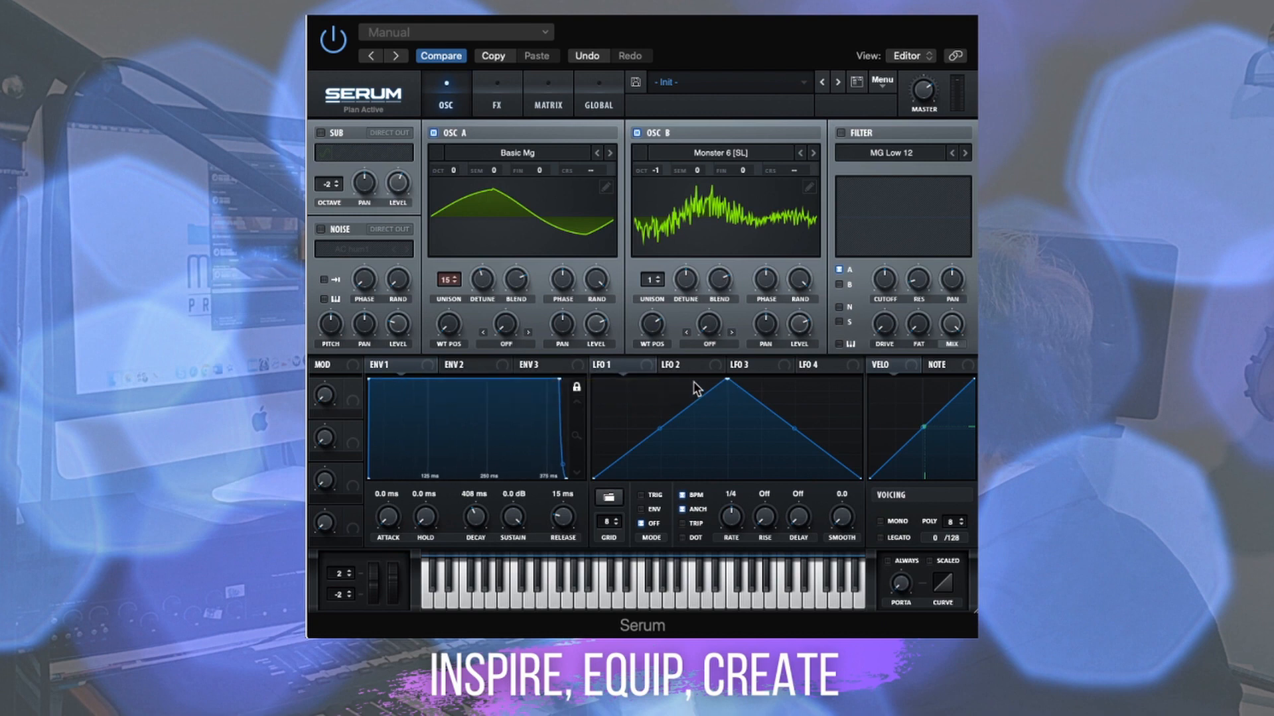
# - Add five points along LFO 1's triangle shape, two on the rising slope and three on the falling slope
pyautogui.moveTo(716, 60); pyautogui.dragTo(661, 46)
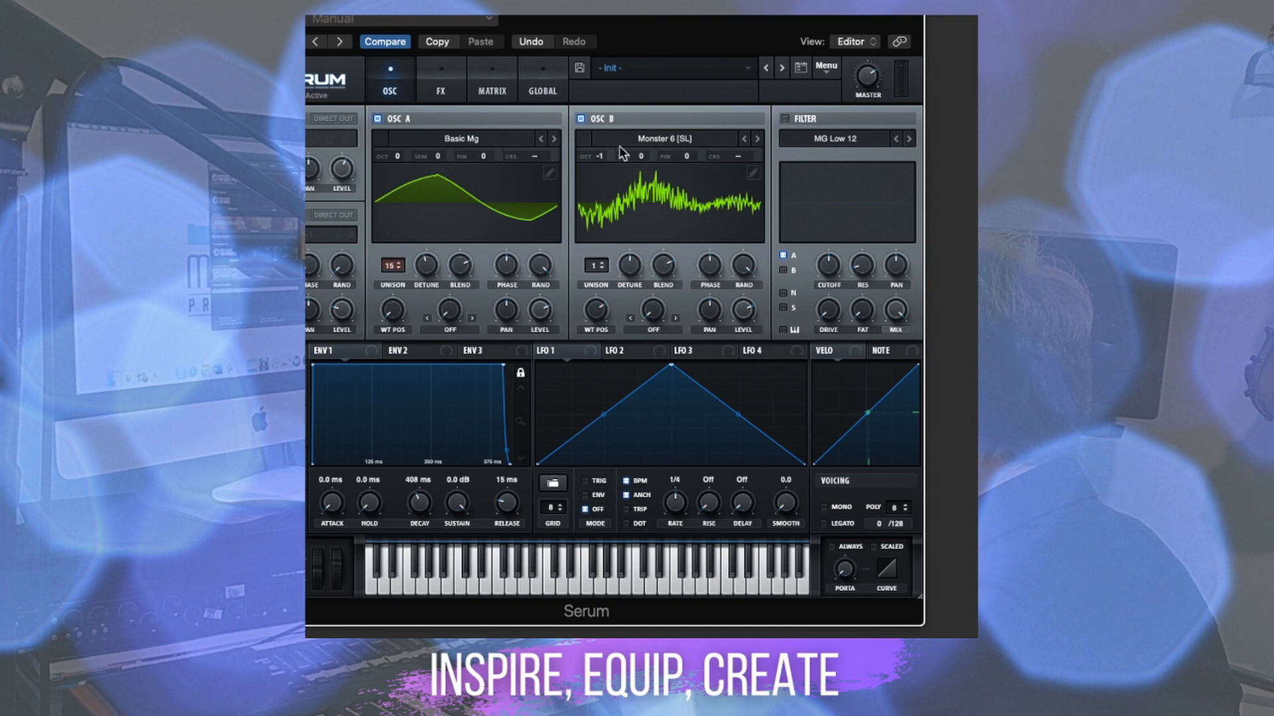
pyautogui.doubleClick(581, 436)
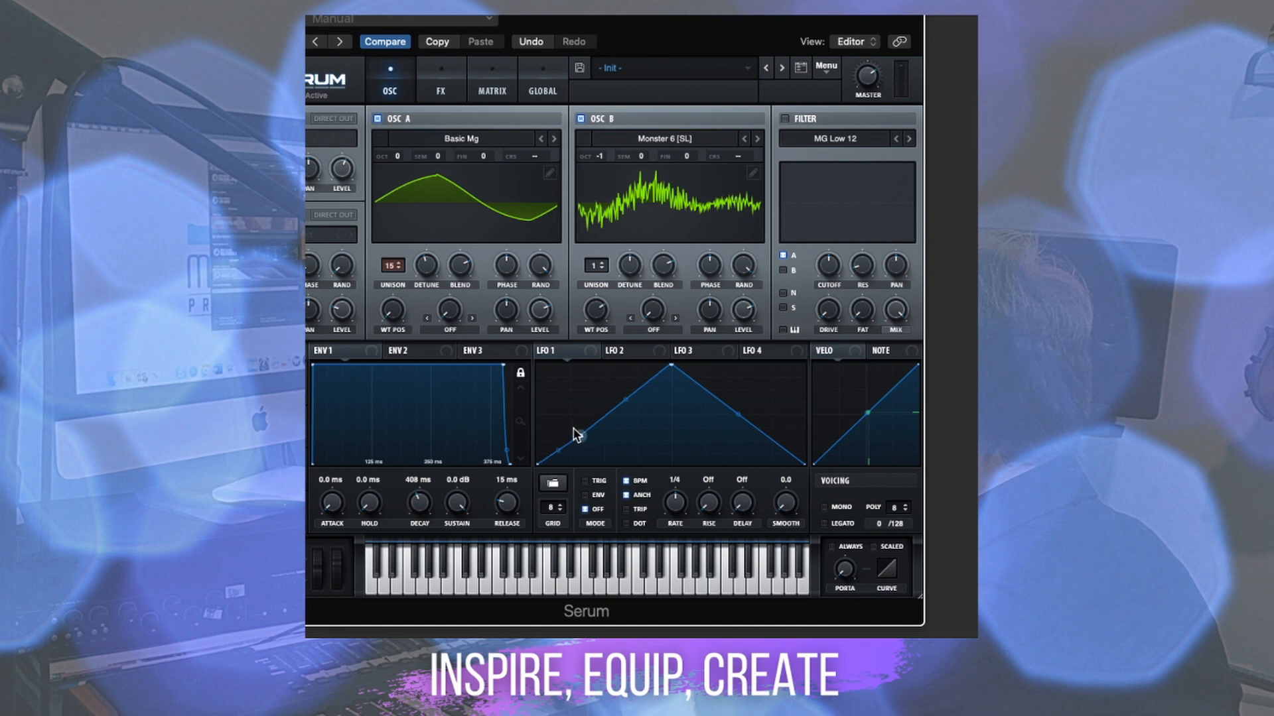
pyautogui.doubleClick(646, 382)
pyautogui.doubleClick(705, 388)
pyautogui.doubleClick(733, 415)
pyautogui.doubleClick(784, 451)
# - Bend the segments between LFO 1's points into an uneven stepped curve with flat plateaus and steep transitions
pyautogui.moveTo(613, 409); pyautogui.dragTo(611, 376)
pyautogui.moveTo(558, 451); pyautogui.dragTo(523, 395)
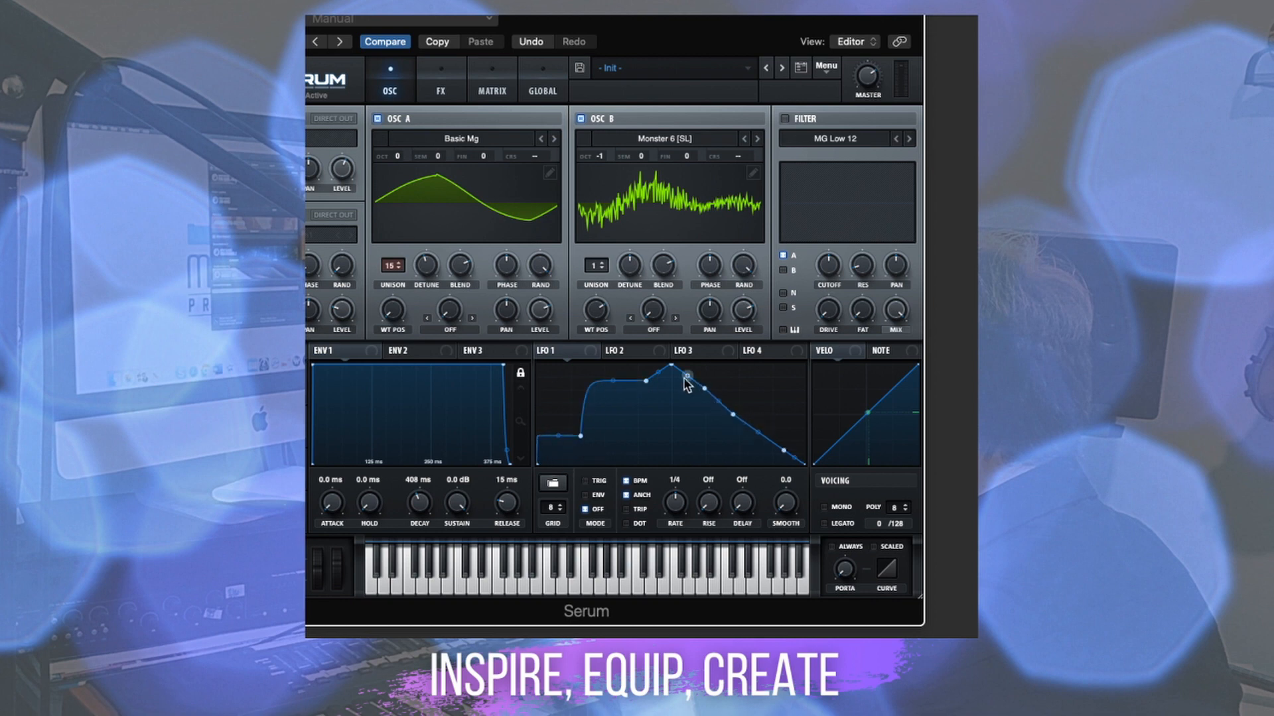
pyautogui.moveTo(657, 374); pyautogui.dragTo(666, 436)
pyautogui.moveTo(687, 377); pyautogui.dragTo(691, 346)
pyautogui.moveTo(719, 401); pyautogui.dragTo(786, 350)
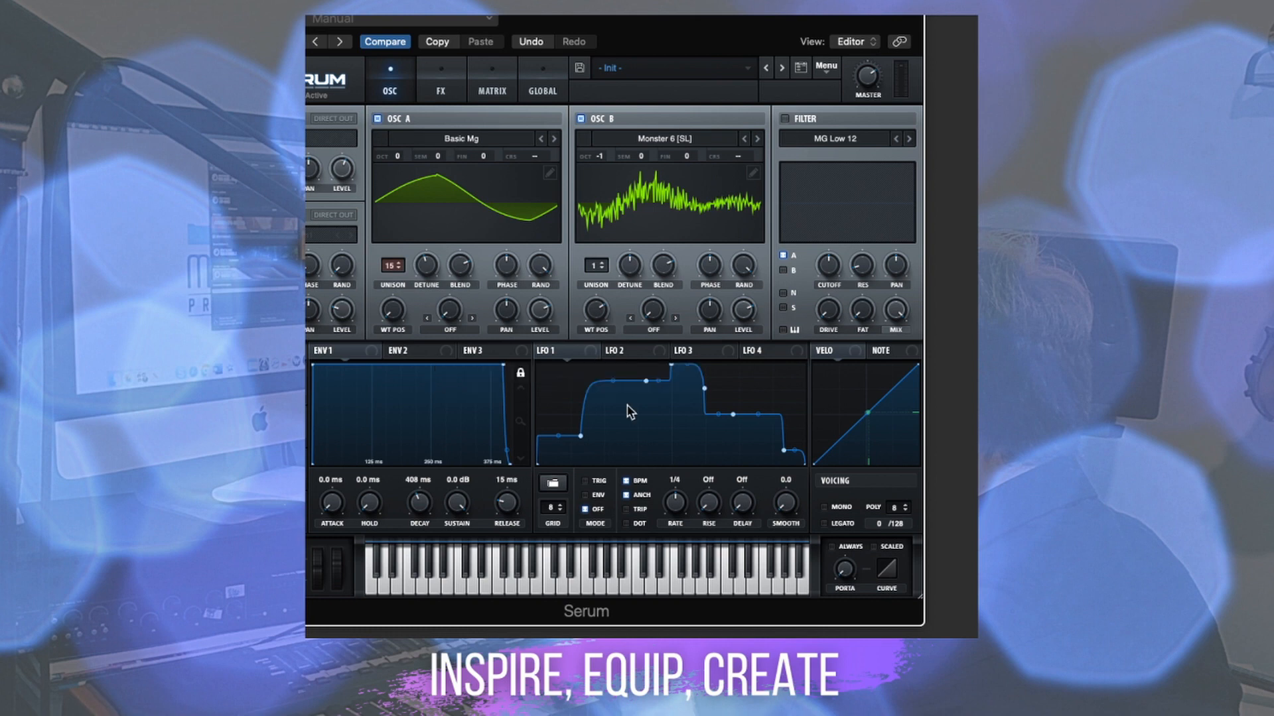
pyautogui.doubleClick(664, 380)
# - Assign LFO 1 to Oscillator B's wavetable position and adjust the modulation amount
pyautogui.moveTo(580, 350)
pyautogui.moveTo(581, 349); pyautogui.dragTo(596, 308)
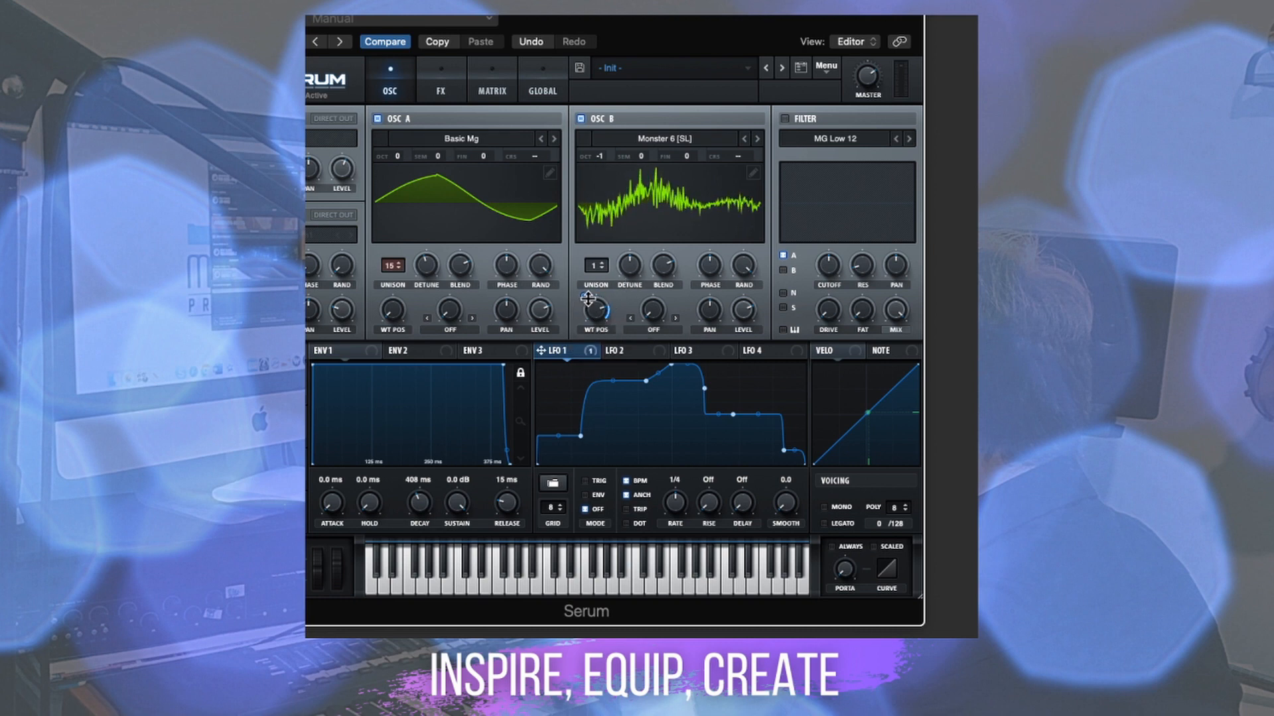
pyautogui.moveTo(585, 296); pyautogui.dragTo(582, 343)
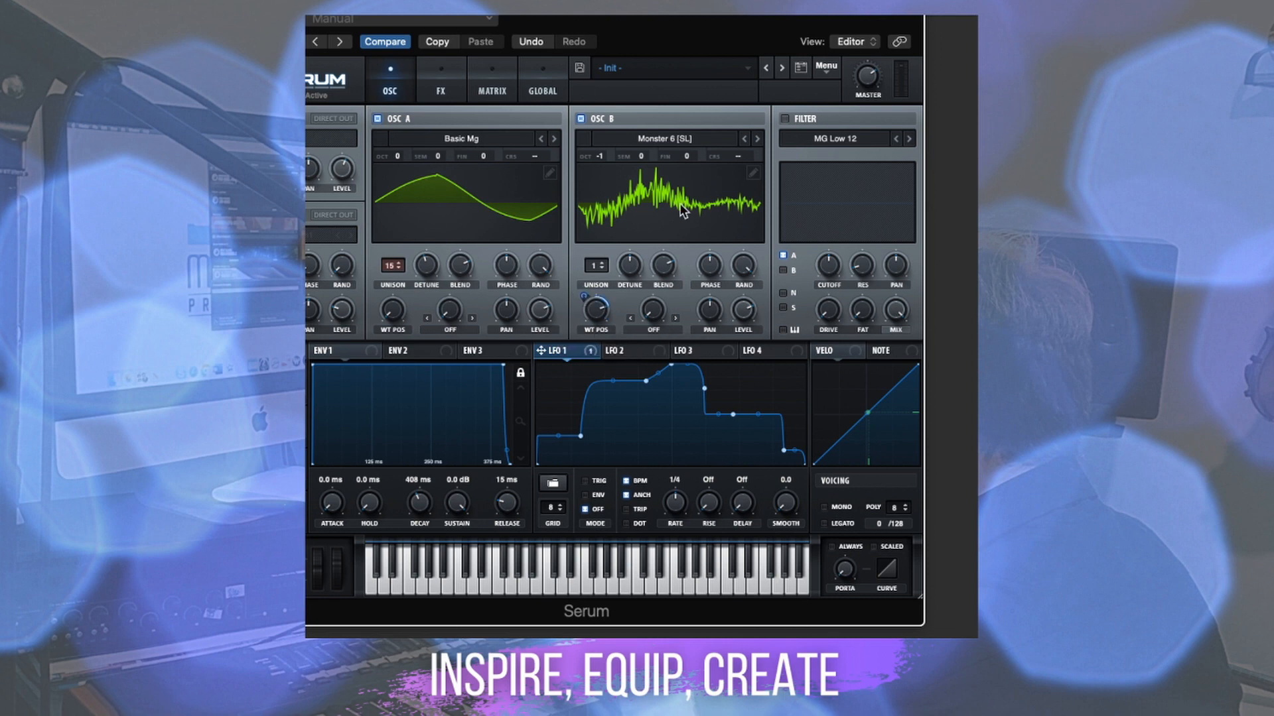
# - Examine the individual frames of Oscillator B's wavetable in the table editor, then return to the main synth view
pyautogui.click(752, 174)
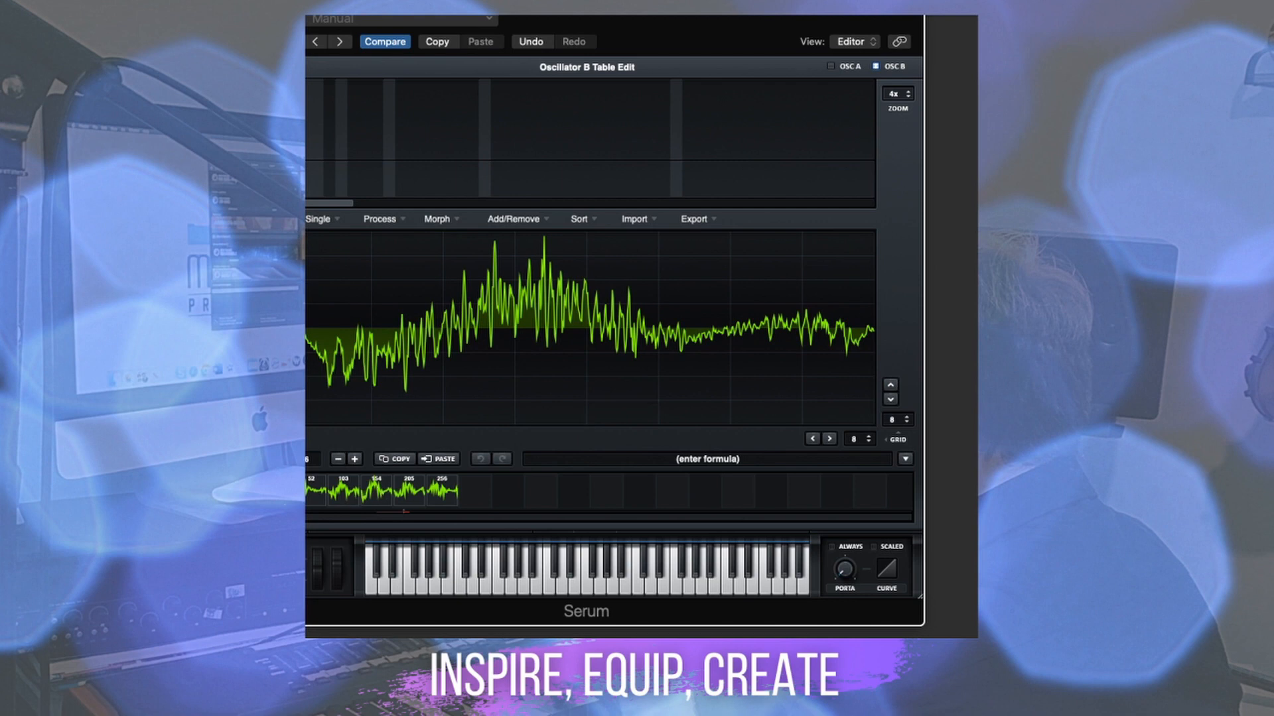
pyautogui.click(279, 490)
pyautogui.click(314, 488)
pyautogui.click(344, 488)
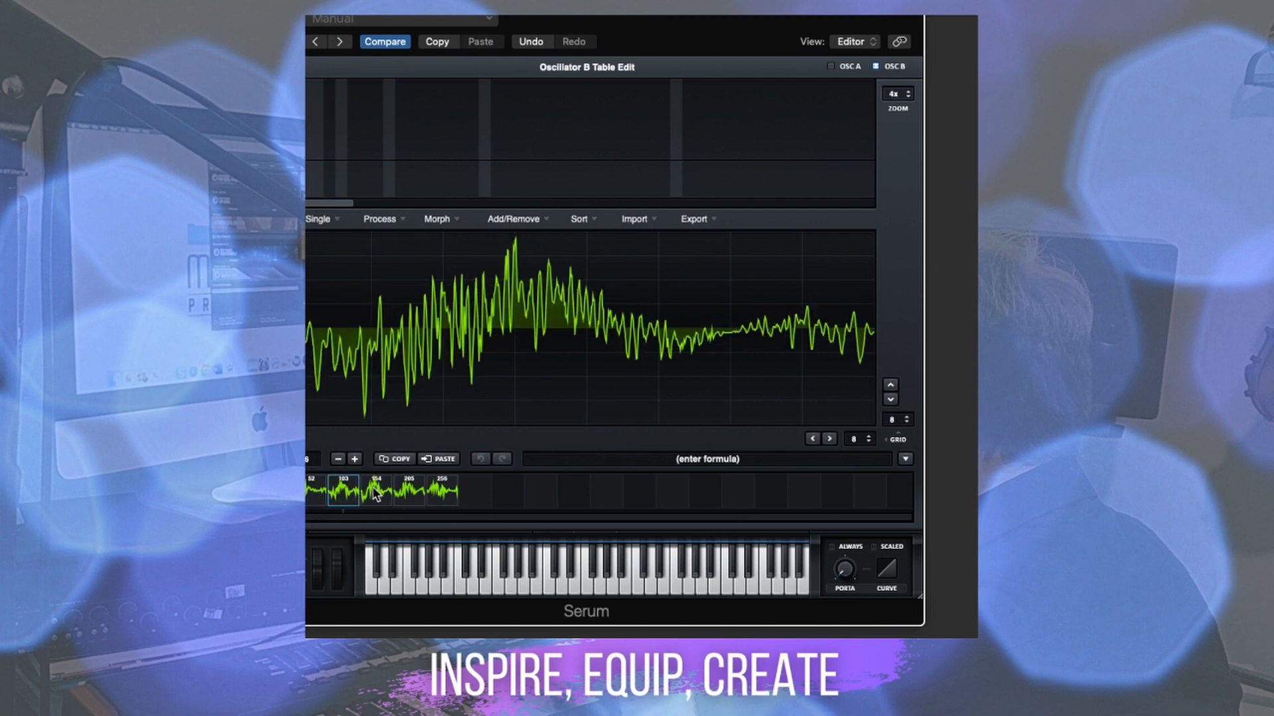
pyautogui.click(379, 491)
pyautogui.click(408, 496)
pyautogui.click(442, 495)
pyautogui.click(416, 496)
pyautogui.click(373, 496)
pyautogui.click(339, 497)
pyautogui.click(315, 494)
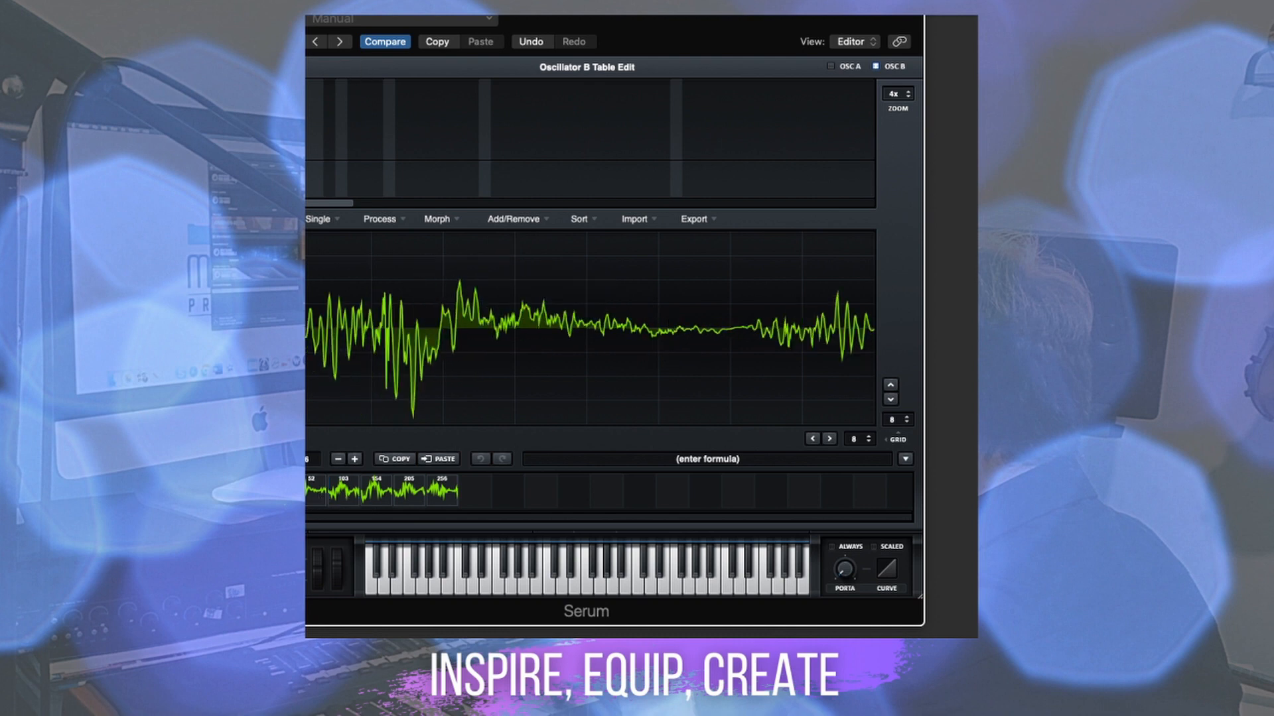
pyautogui.click(260, 67)
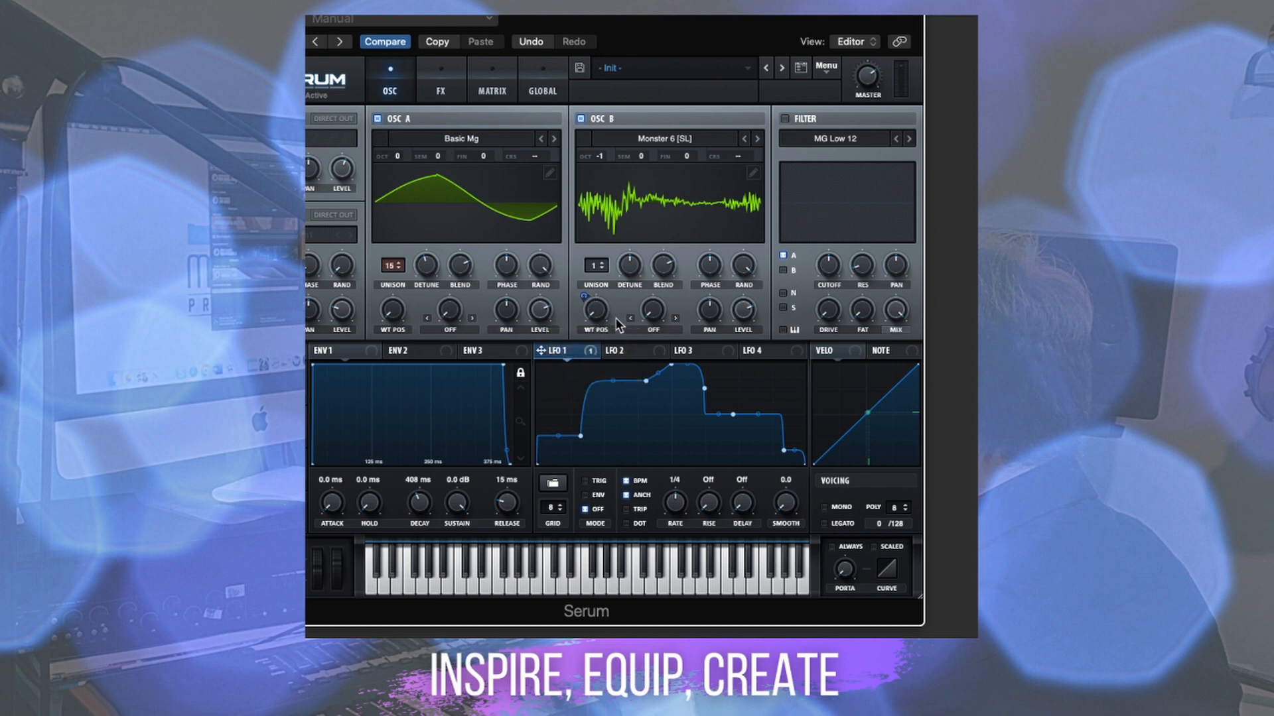
# - Readjust LFO 1's modulation amount on Oscillator B's wavetable position
pyautogui.moveTo(582, 295); pyautogui.dragTo(580, 229)
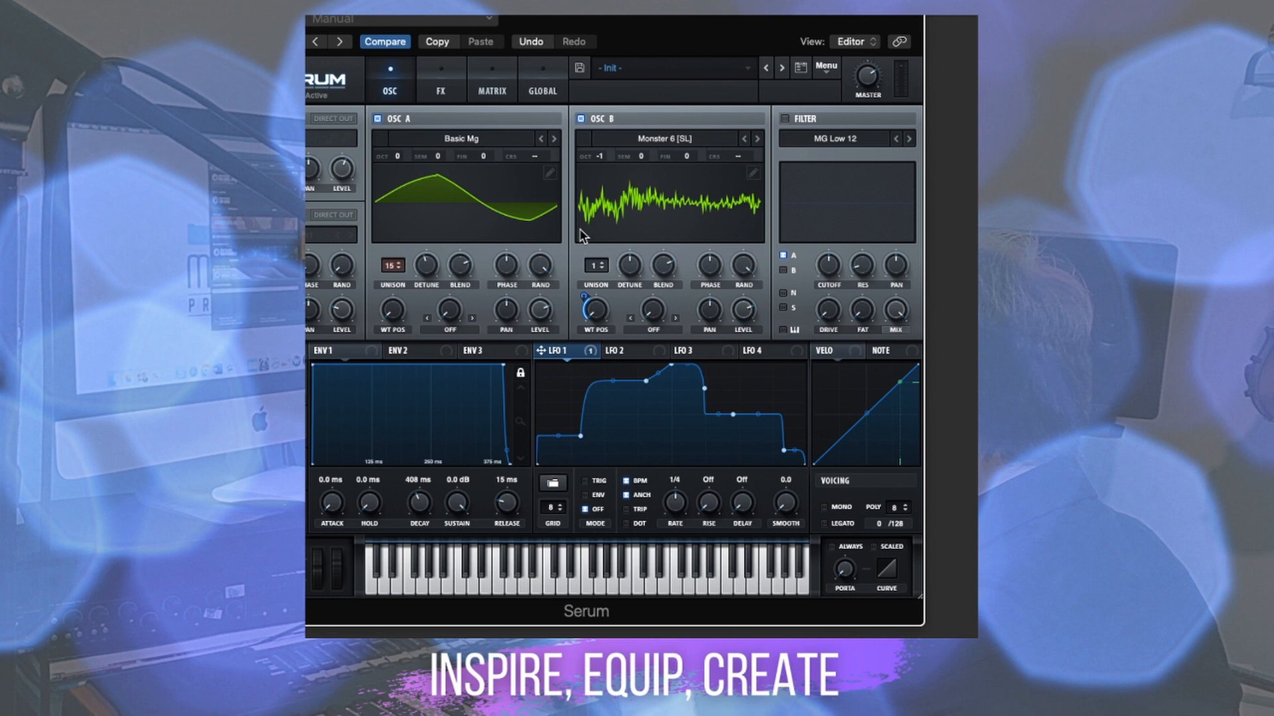
# - Set LFO 1 to Trig mode at a 4 bar rate and reshape its curve into a straight rise to one peak and an uneven fall
pyautogui.moveTo(681, 511); pyautogui.dragTo(677, 514)
pyautogui.click(586, 481)
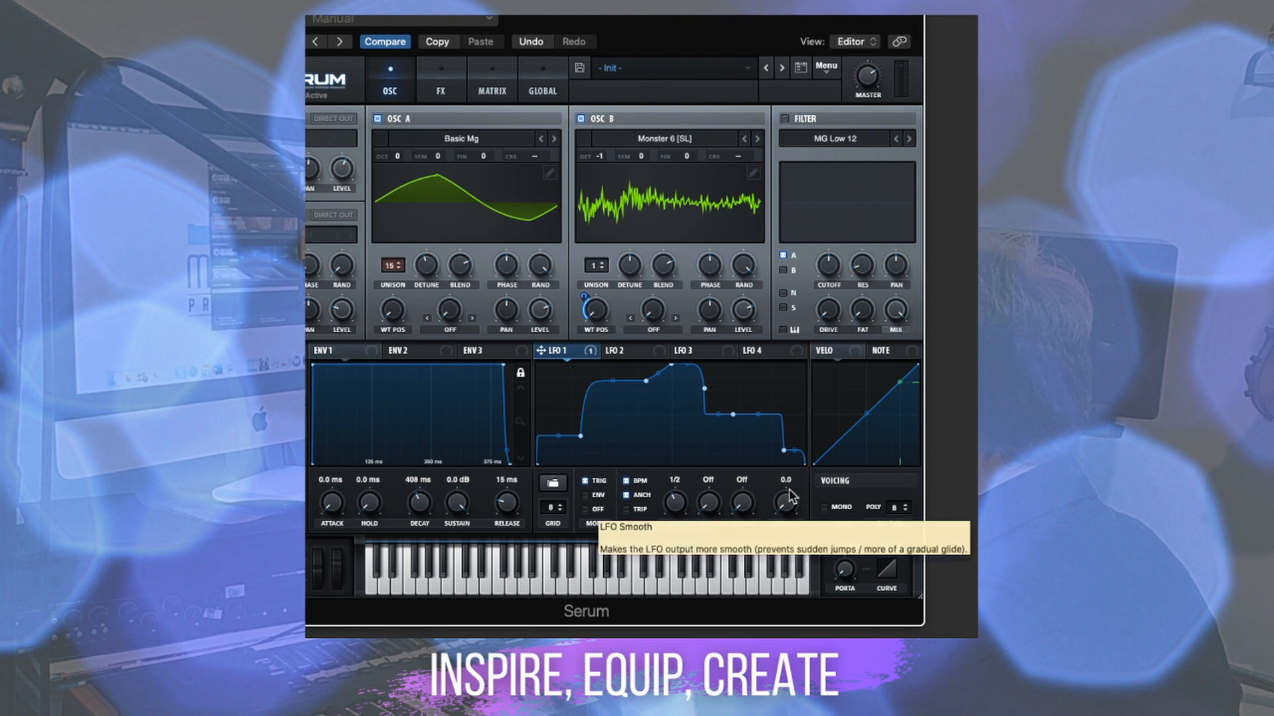
pyautogui.moveTo(678, 505); pyautogui.dragTo(675, 526)
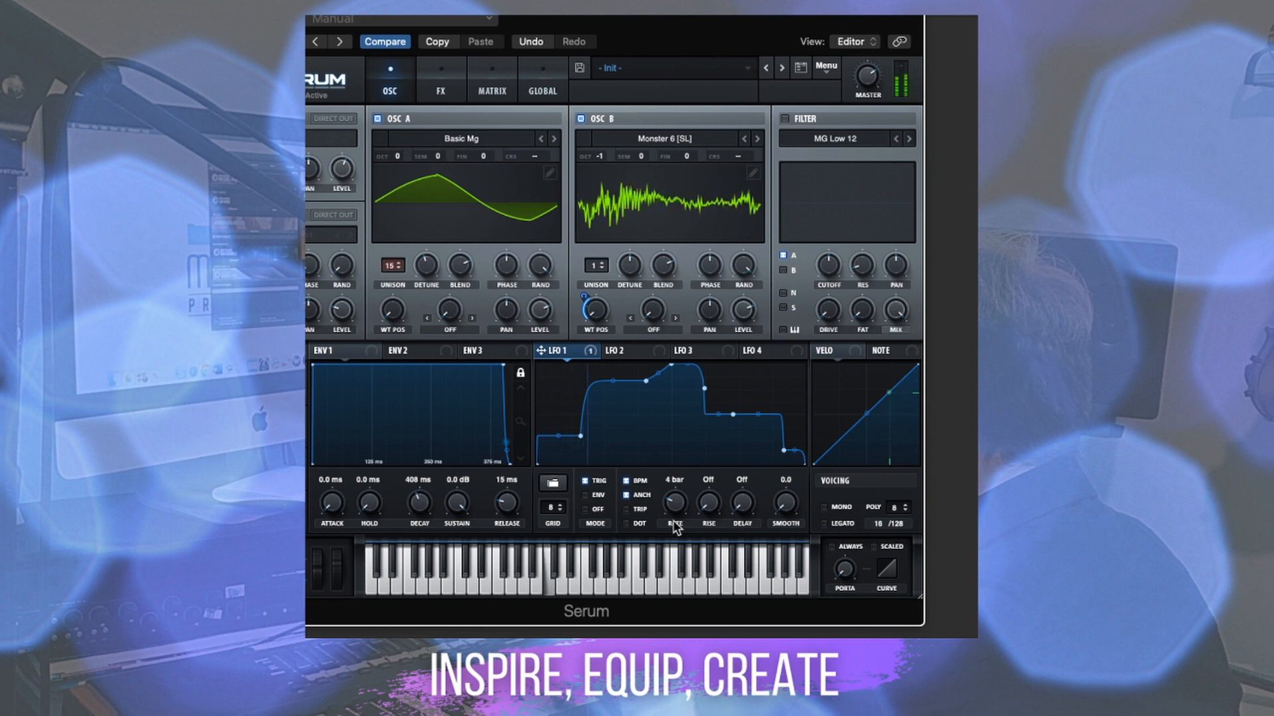
pyautogui.moveTo(612, 380); pyautogui.dragTo(637, 426)
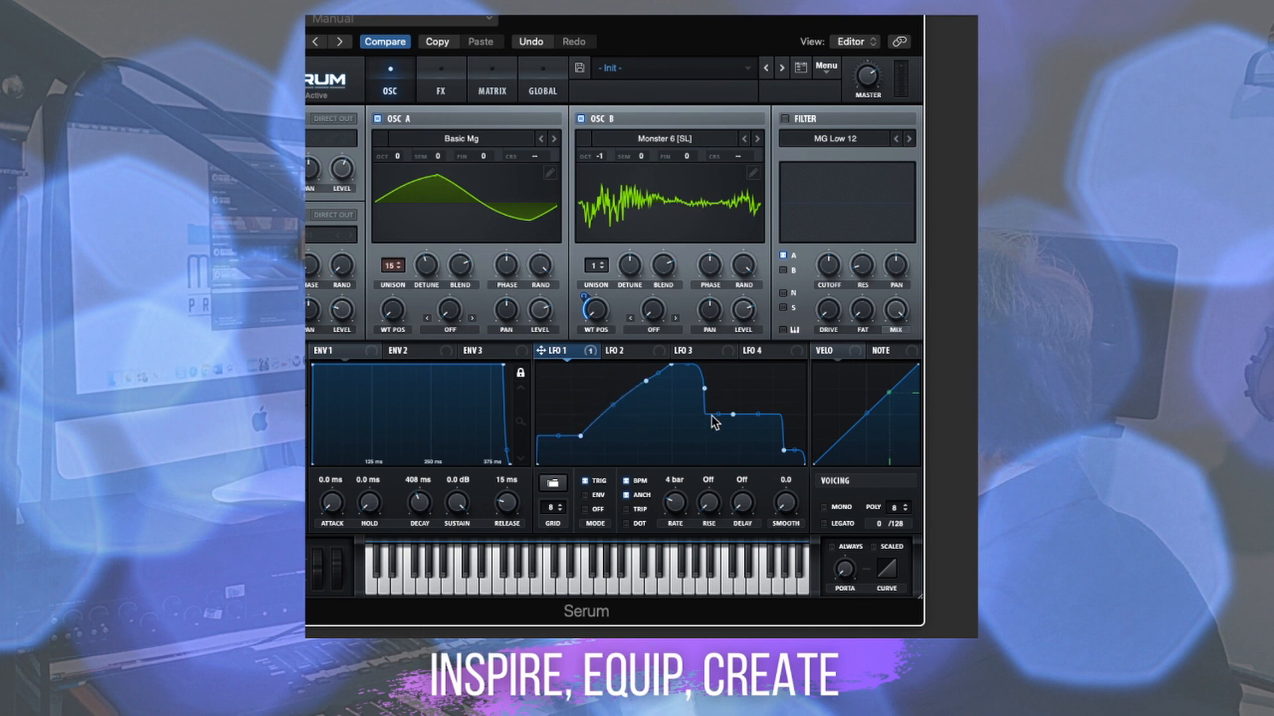
pyautogui.moveTo(717, 414)
pyautogui.mouseDown()
pyautogui.moveTo(733, 387)
pyautogui.moveTo(672, 397)
pyautogui.moveTo(706, 414)
pyautogui.moveTo(706, 431)
pyautogui.mouseUp()
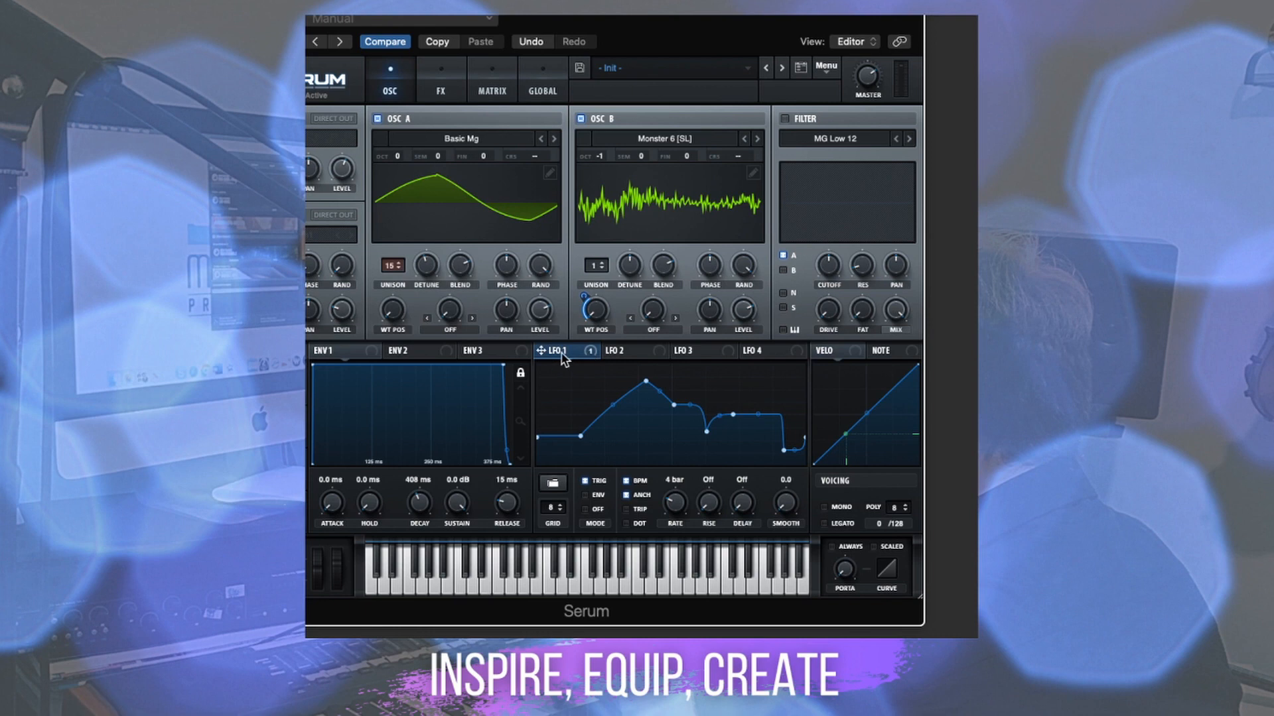
# - Assign LFO 2 to Oscillator B's fine tuning at a one-bar rate and set the fine tuning to -1
pyautogui.moveTo(563, 359)
pyautogui.click(618, 352)
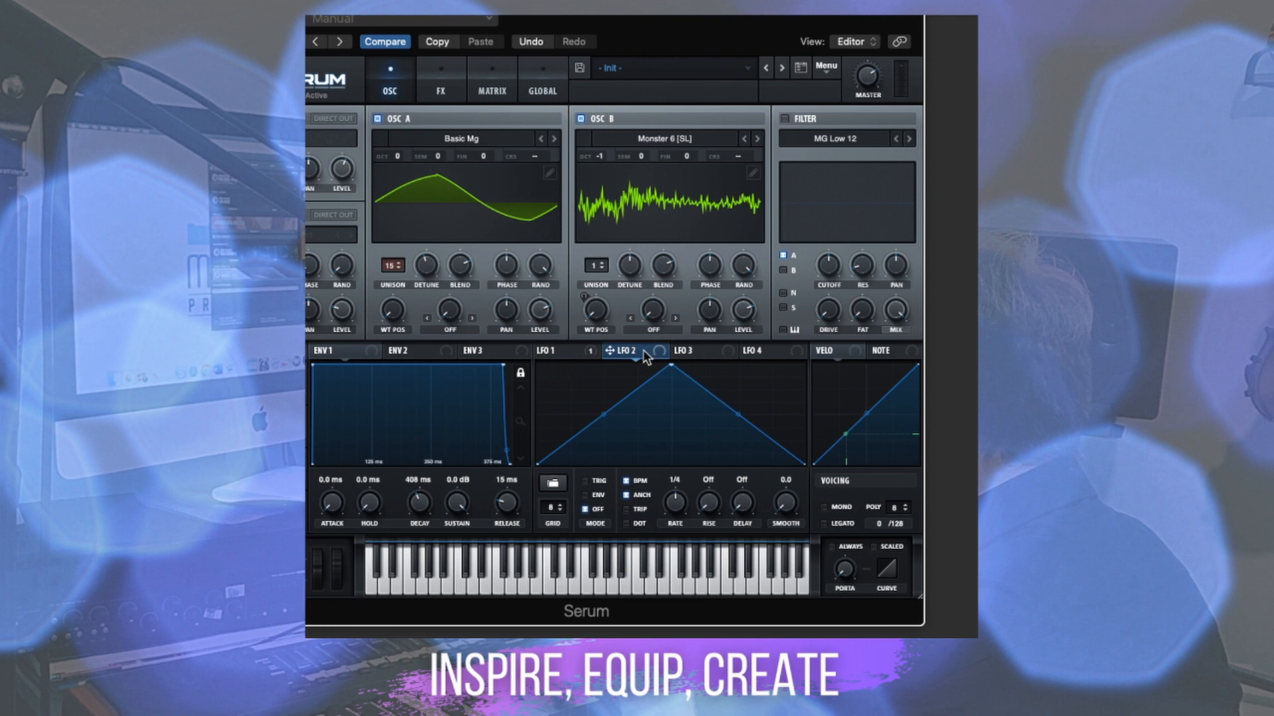
pyautogui.moveTo(643, 348); pyautogui.dragTo(686, 229)
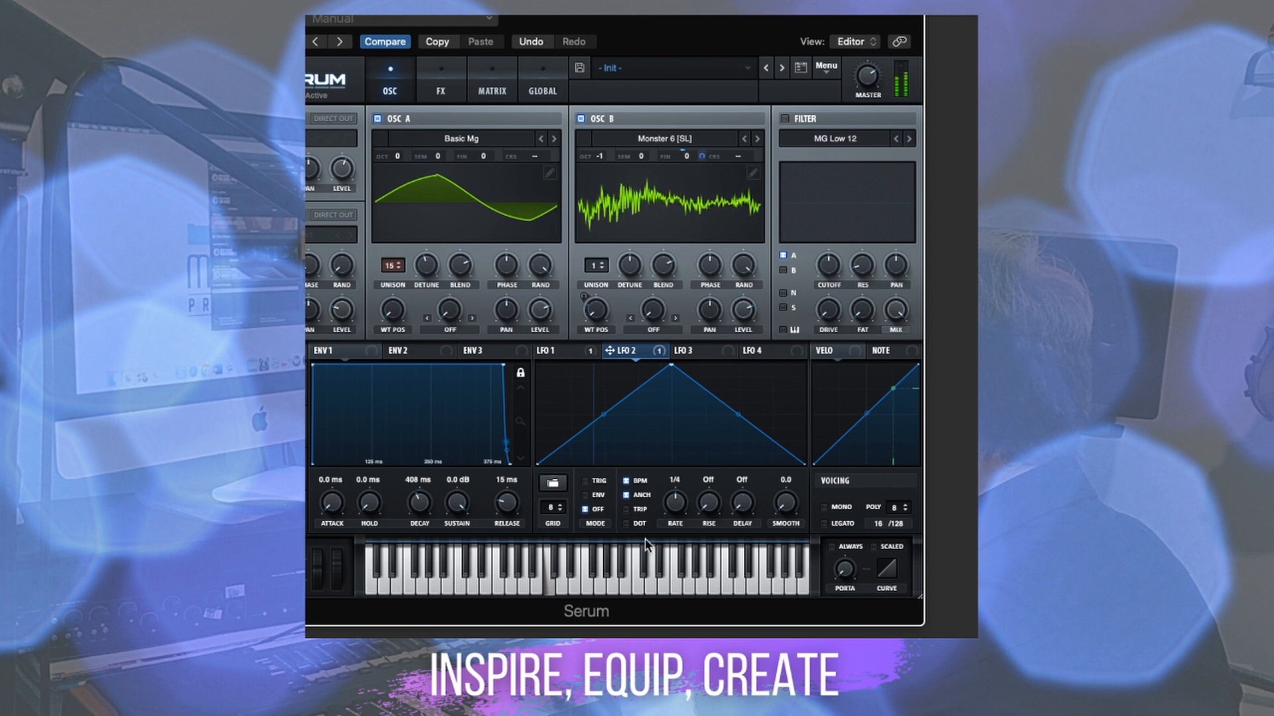
pyautogui.moveTo(671, 510); pyautogui.dragTo(672, 522)
pyautogui.moveTo(677, 158)
pyautogui.mouseDown()
pyautogui.moveTo(678, 177)
pyautogui.moveTo(680, 143)
pyautogui.mouseUp()
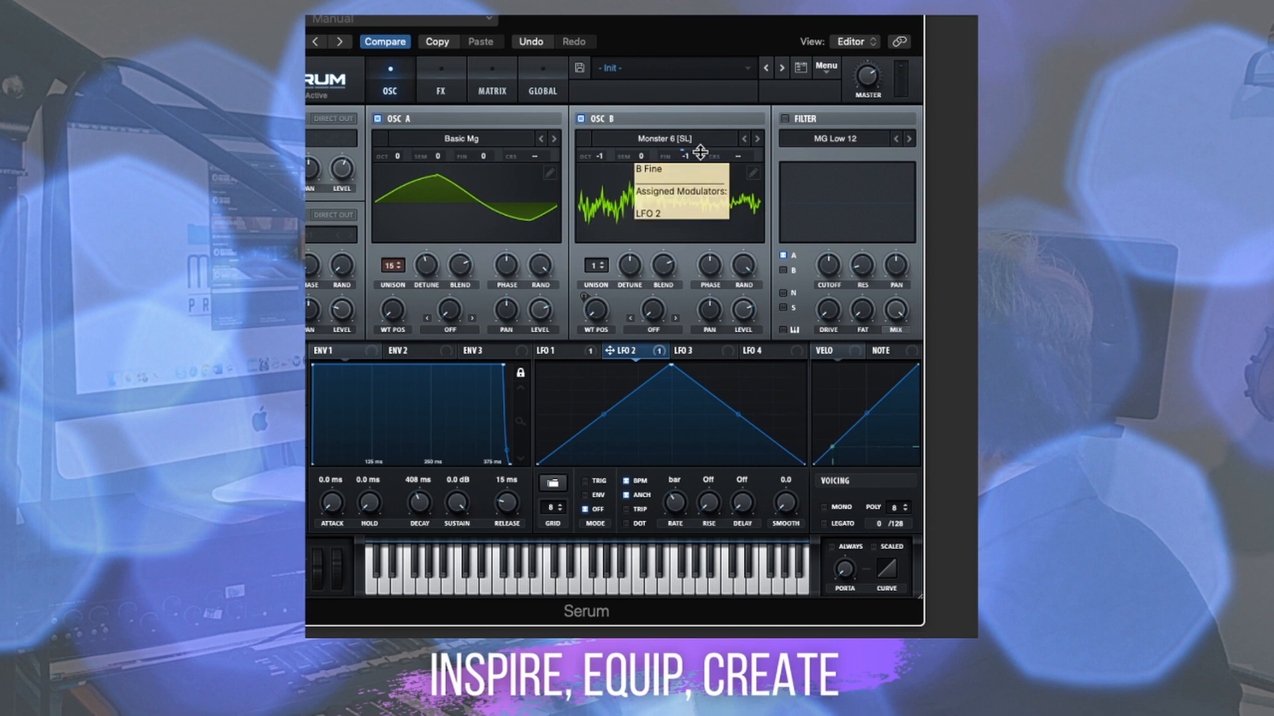
pyautogui.moveTo(701, 155); pyautogui.dragTo(701, 141)
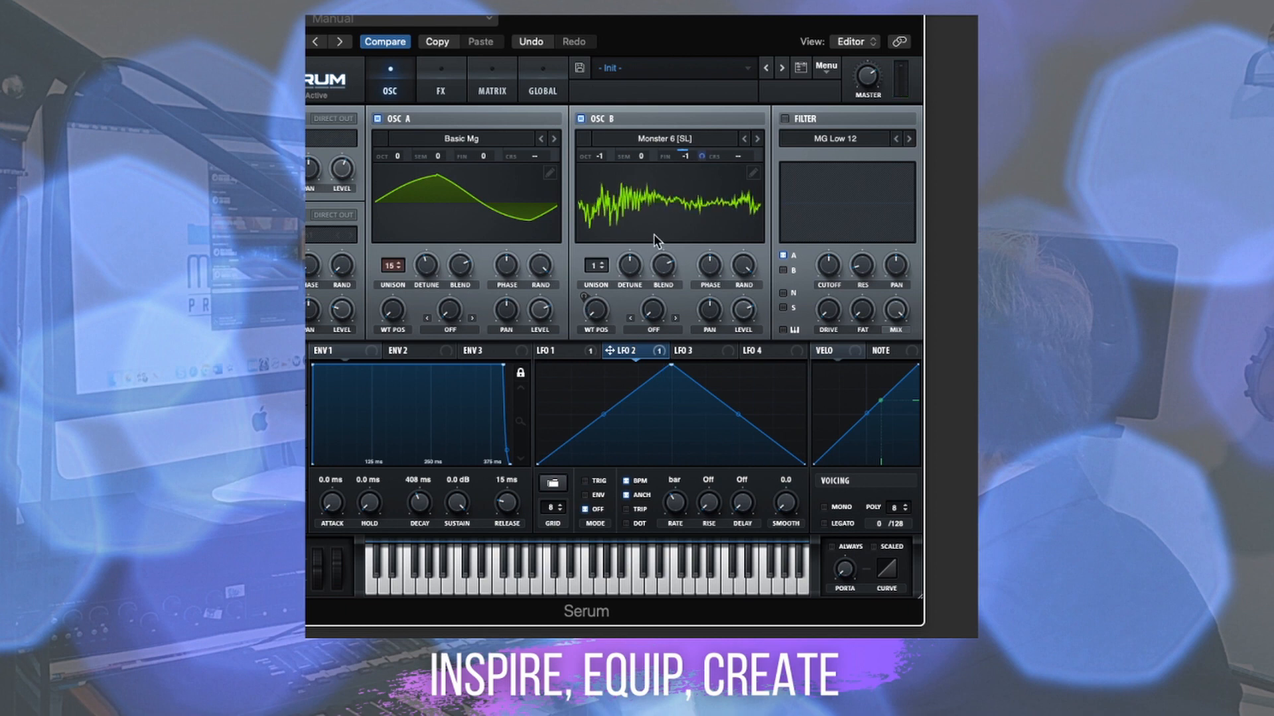
# - Turn on the MG Low 12 filter, route Oscillator B through it as well and lower the cutoff
pyautogui.click(696, 349)
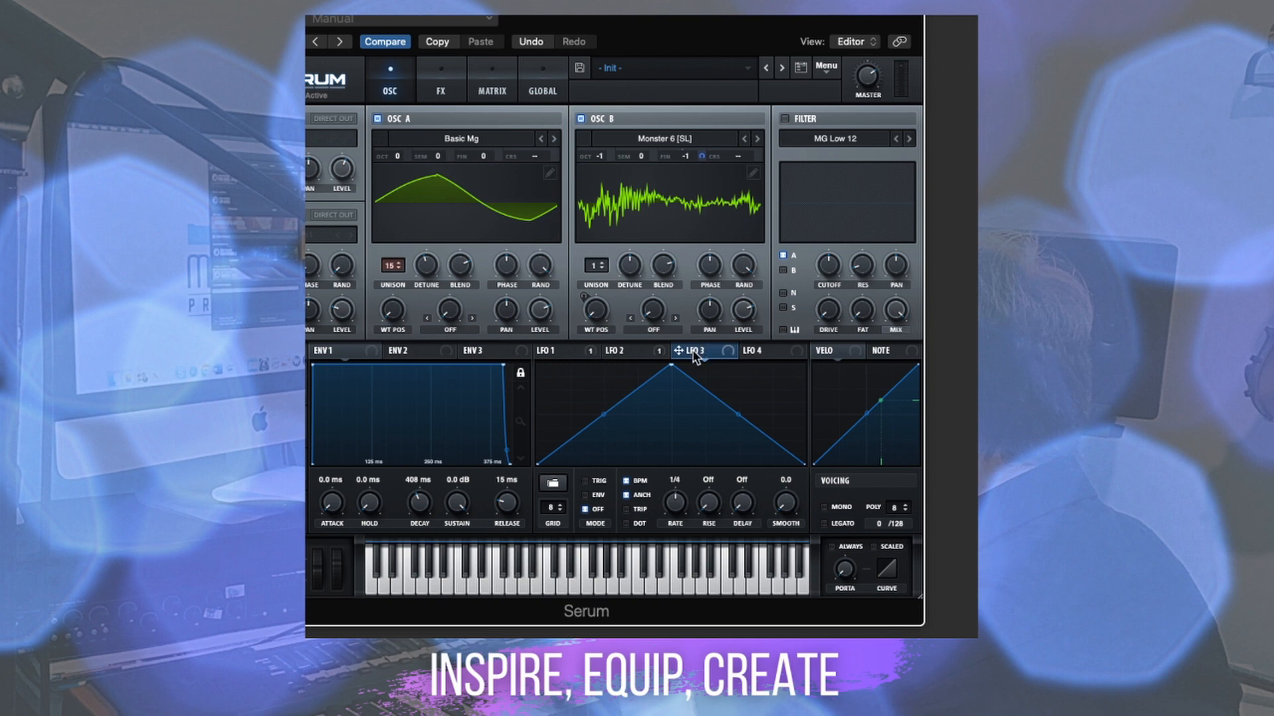
pyautogui.click(785, 118)
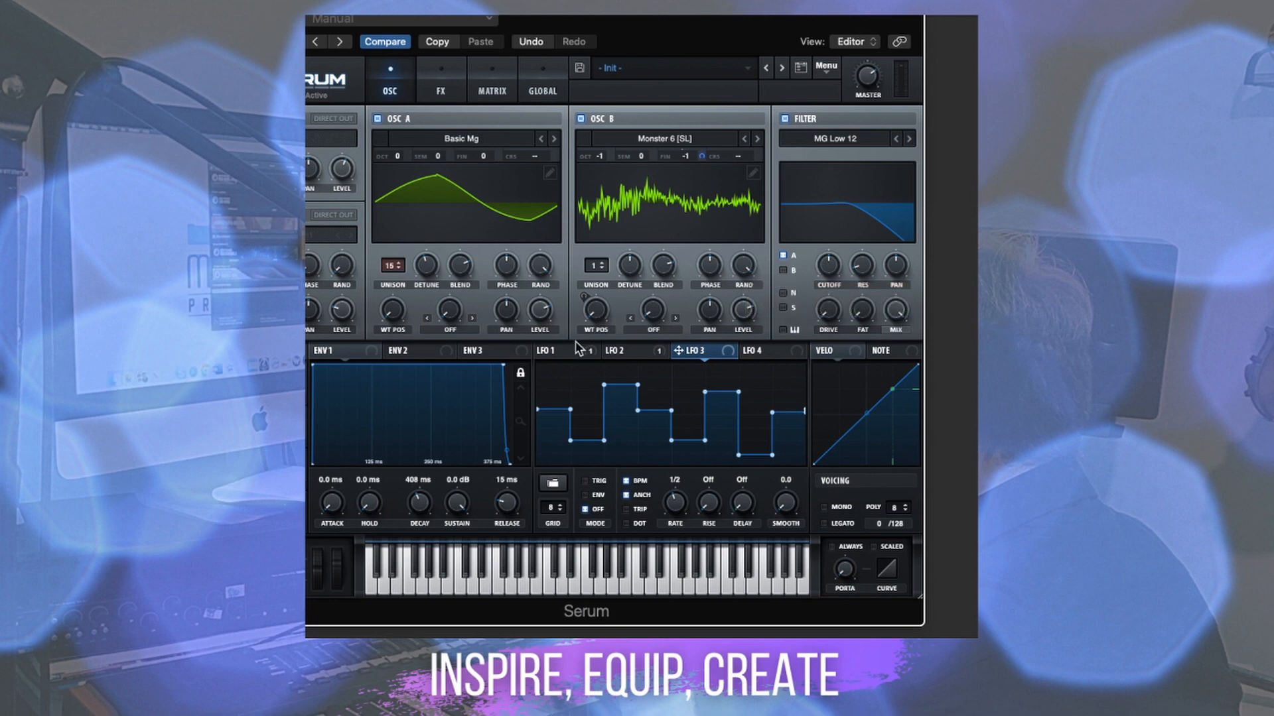
pyautogui.click(617, 350)
pyautogui.moveTo(661, 350); pyautogui.dragTo(828, 272)
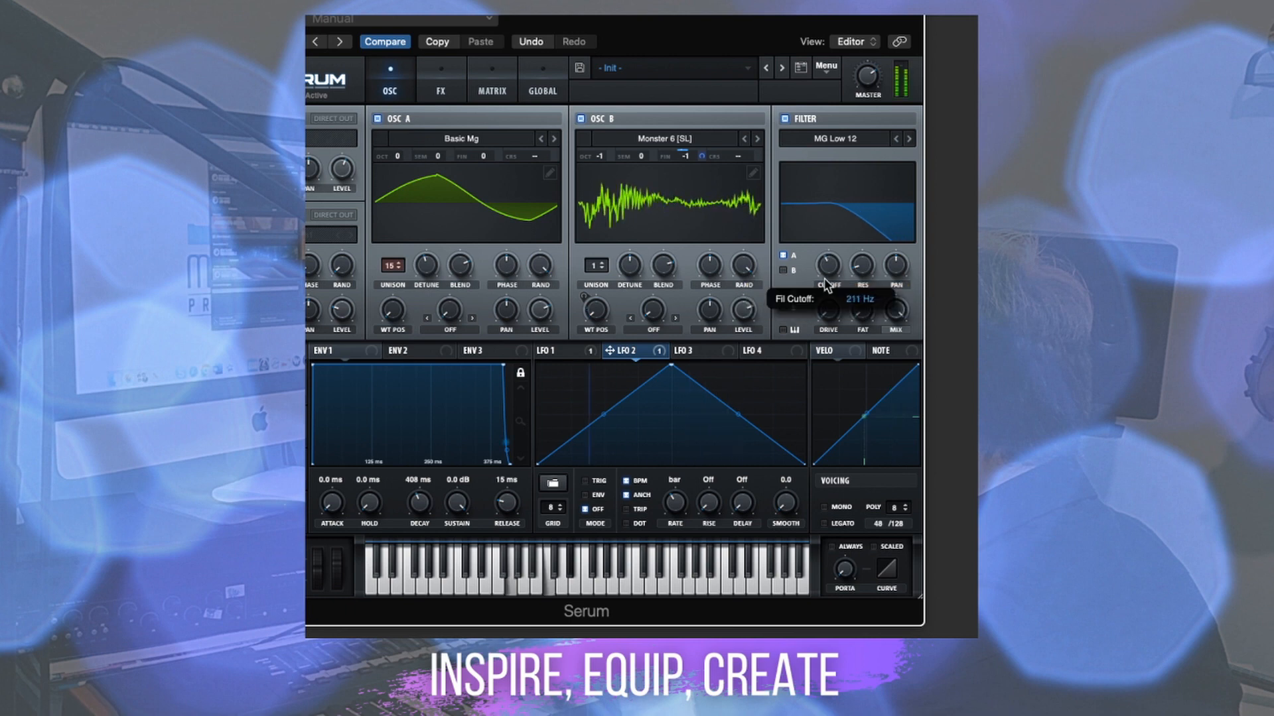
pyautogui.click(783, 270)
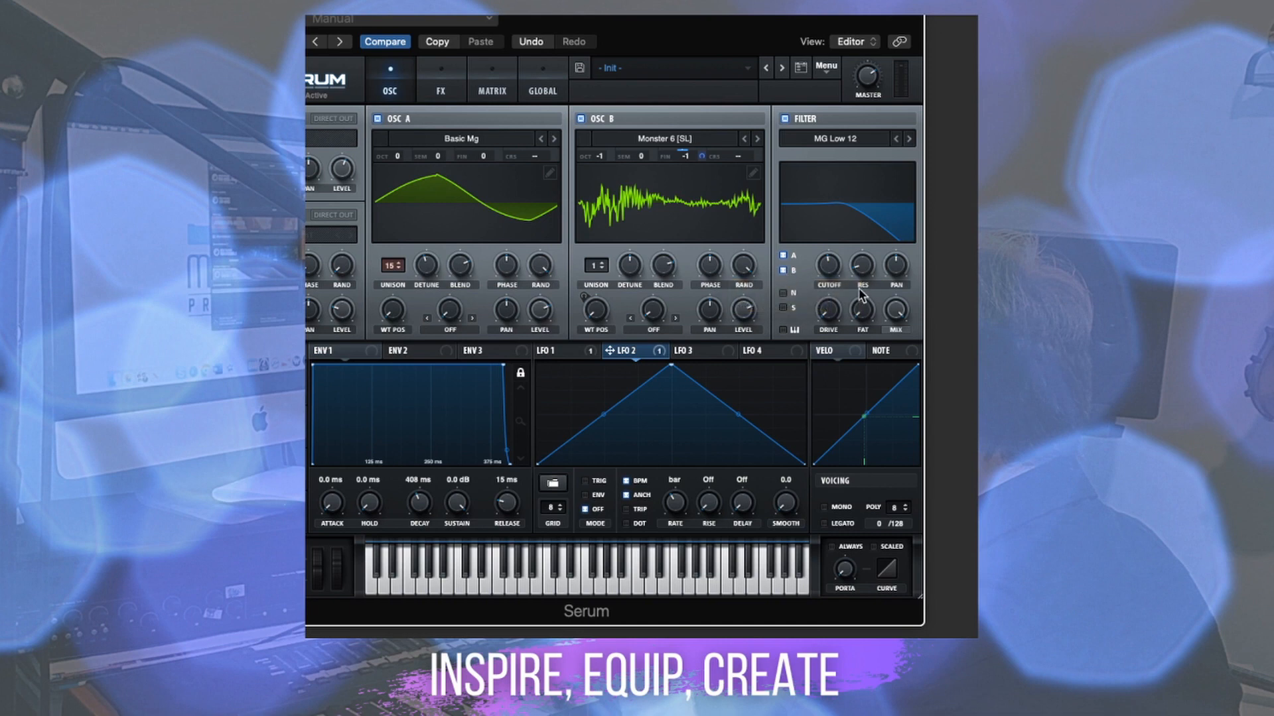
pyautogui.moveTo(829, 270)
pyautogui.mouseDown()
pyautogui.moveTo(827, 247)
pyautogui.moveTo(818, 280)
pyautogui.mouseUp()
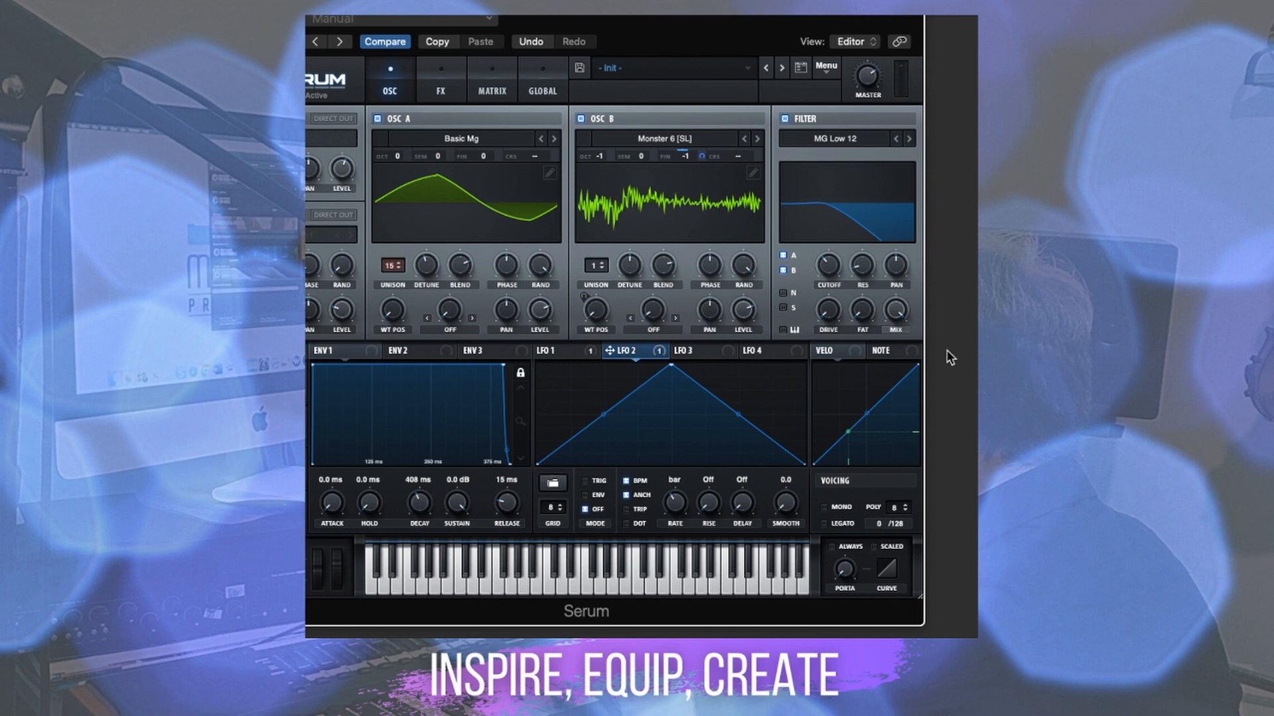
# - Assign LFO 2 to the filter cutoff and route the noise oscillator through the filter, adjusting the noise level
pyautogui.moveTo(640, 353); pyautogui.dragTo(815, 292)
pyautogui.moveTo(834, 256)
pyautogui.moveTo(823, 312)
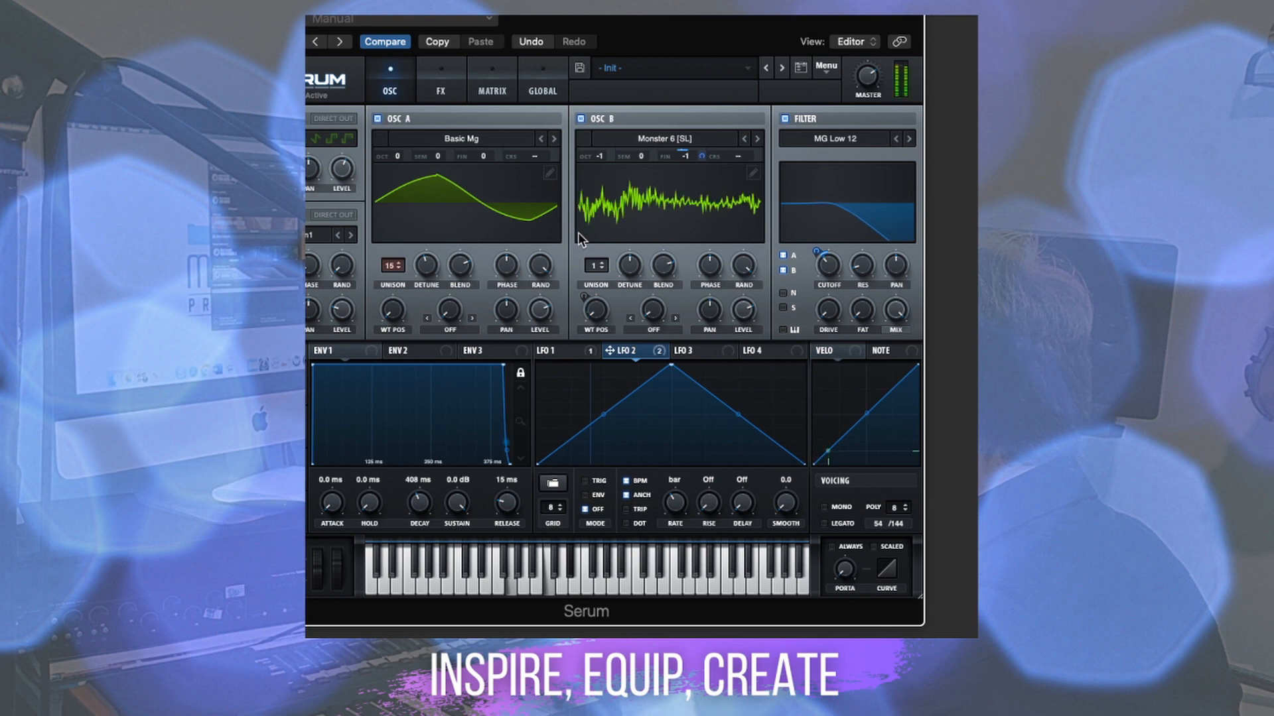
pyautogui.click(783, 293)
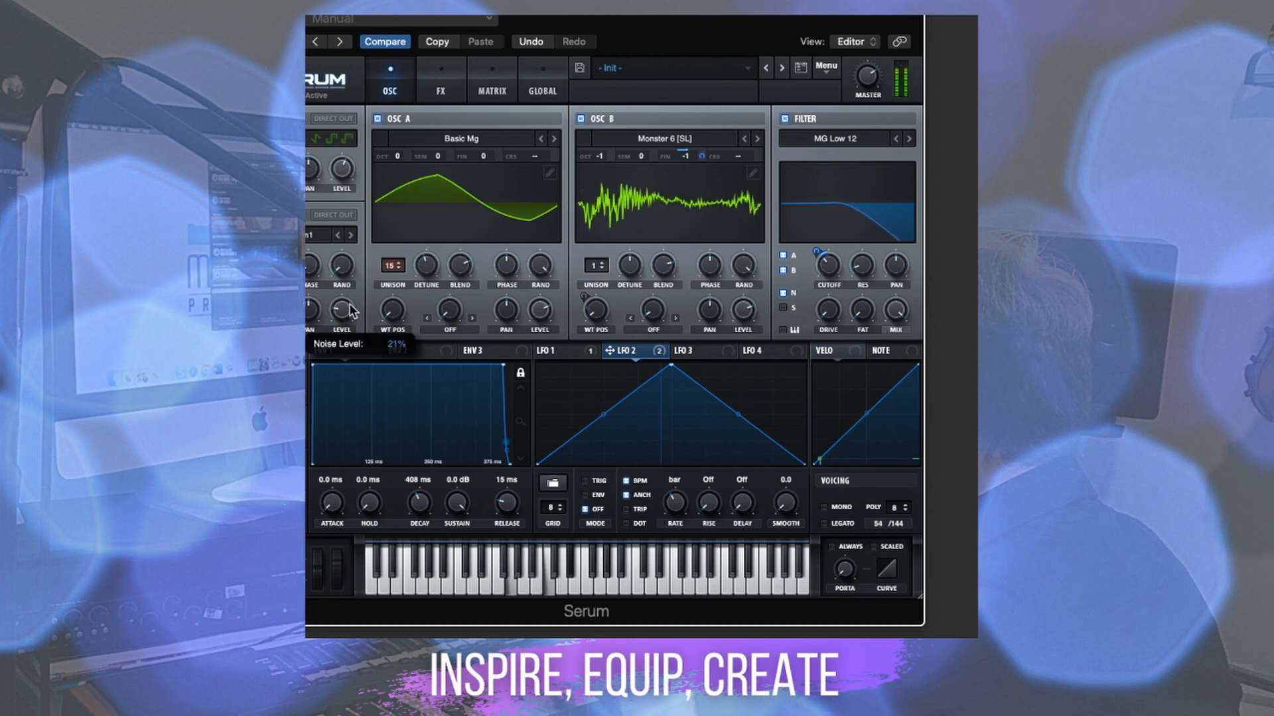
pyautogui.moveTo(357, 271)
pyautogui.mouseDown()
pyautogui.moveTo(363, 226)
pyautogui.moveTo(363, 278)
pyautogui.mouseUp()
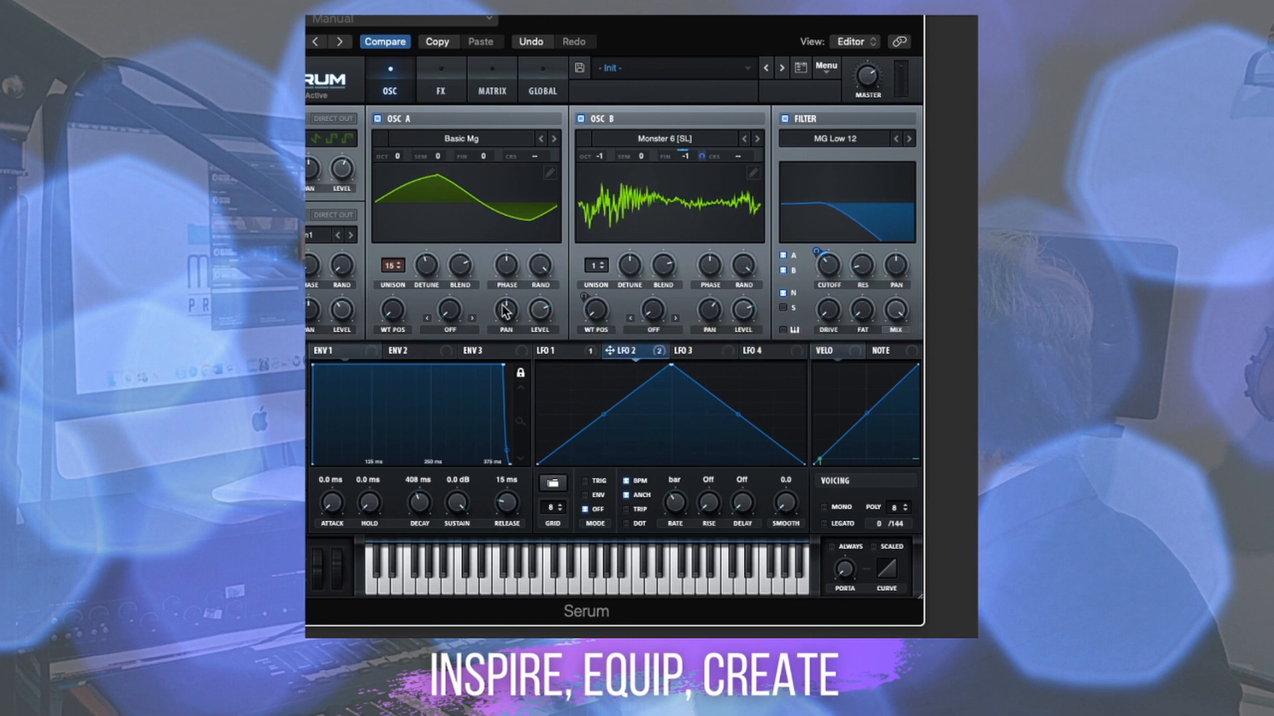
# - Set Oscillator A's warp mode to FM NoiseOsc and try out the warp amount
pyautogui.moveTo(501, 320)
pyautogui.click(454, 330)
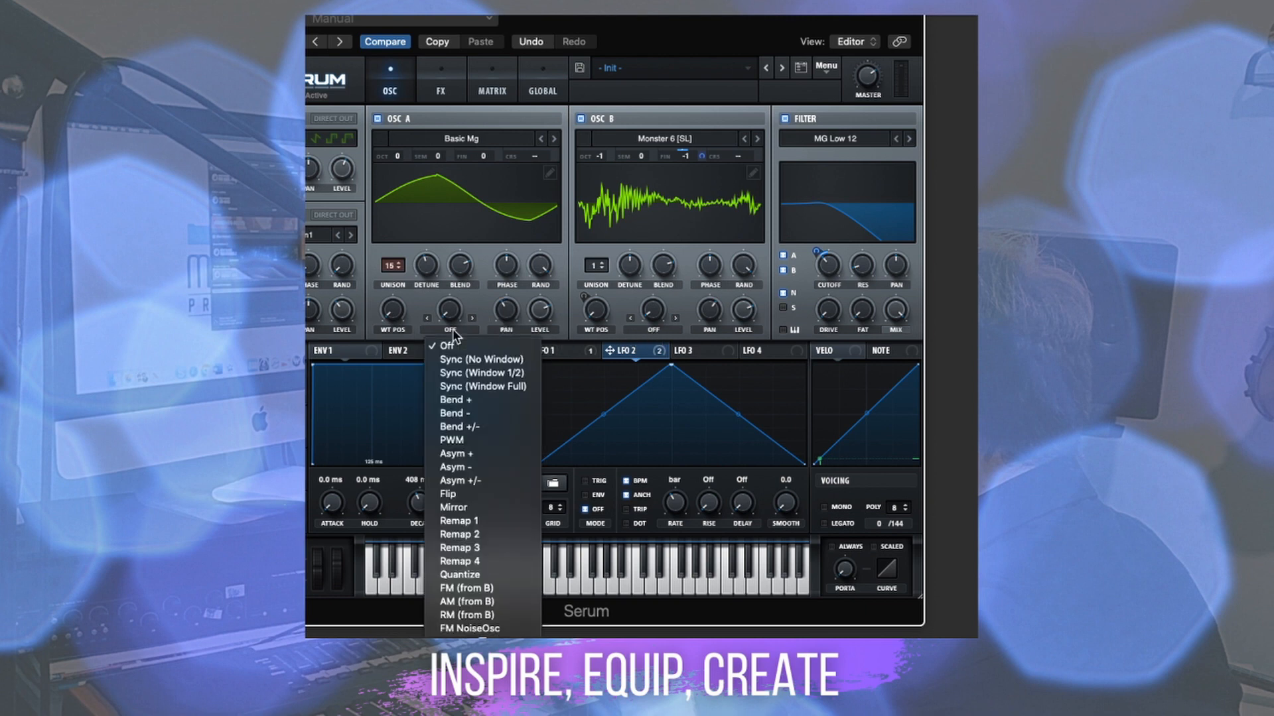
pyautogui.click(476, 628)
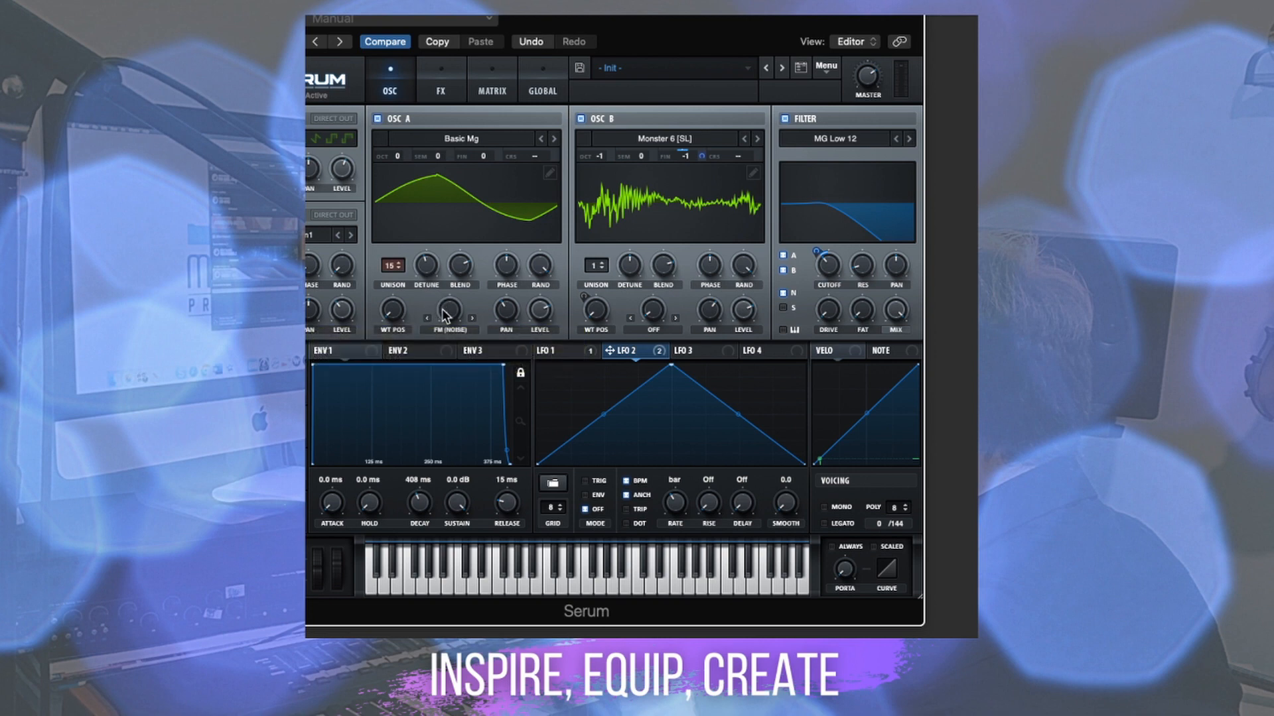
pyautogui.moveTo(449, 309); pyautogui.dragTo(465, 219)
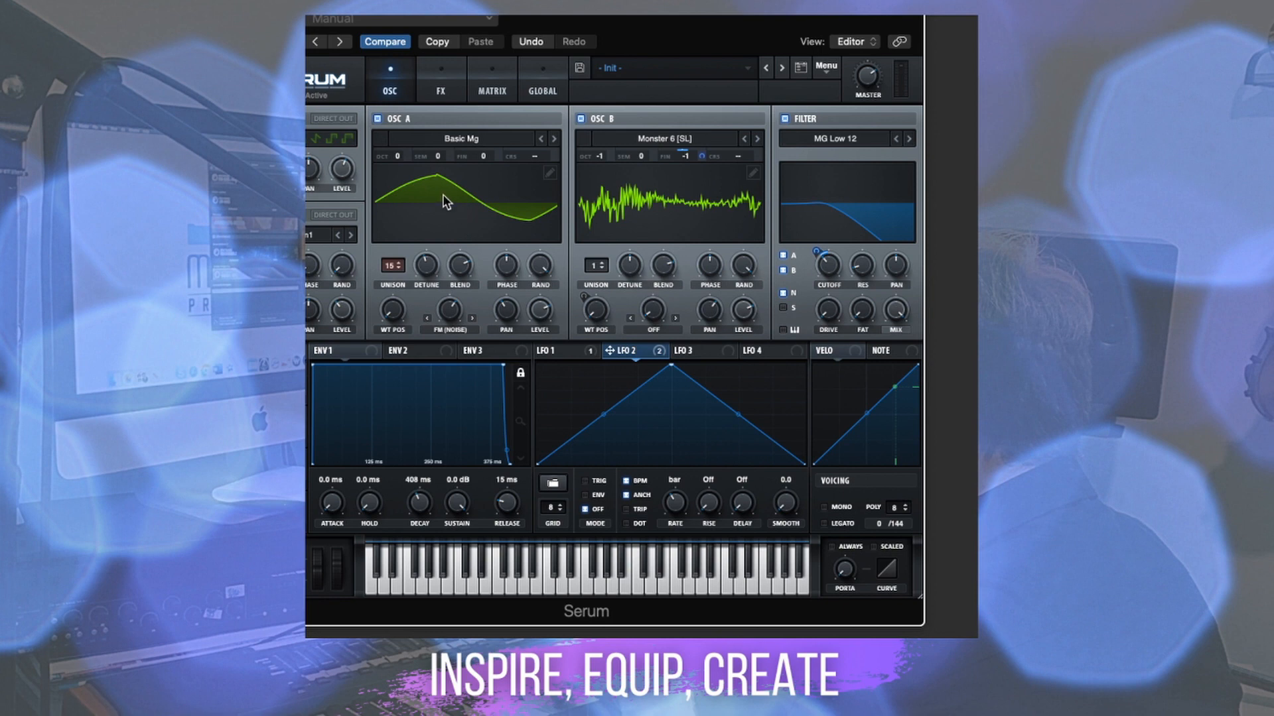
# - Move the EQ to the start of the effects chain and enable it
pyautogui.click(441, 85)
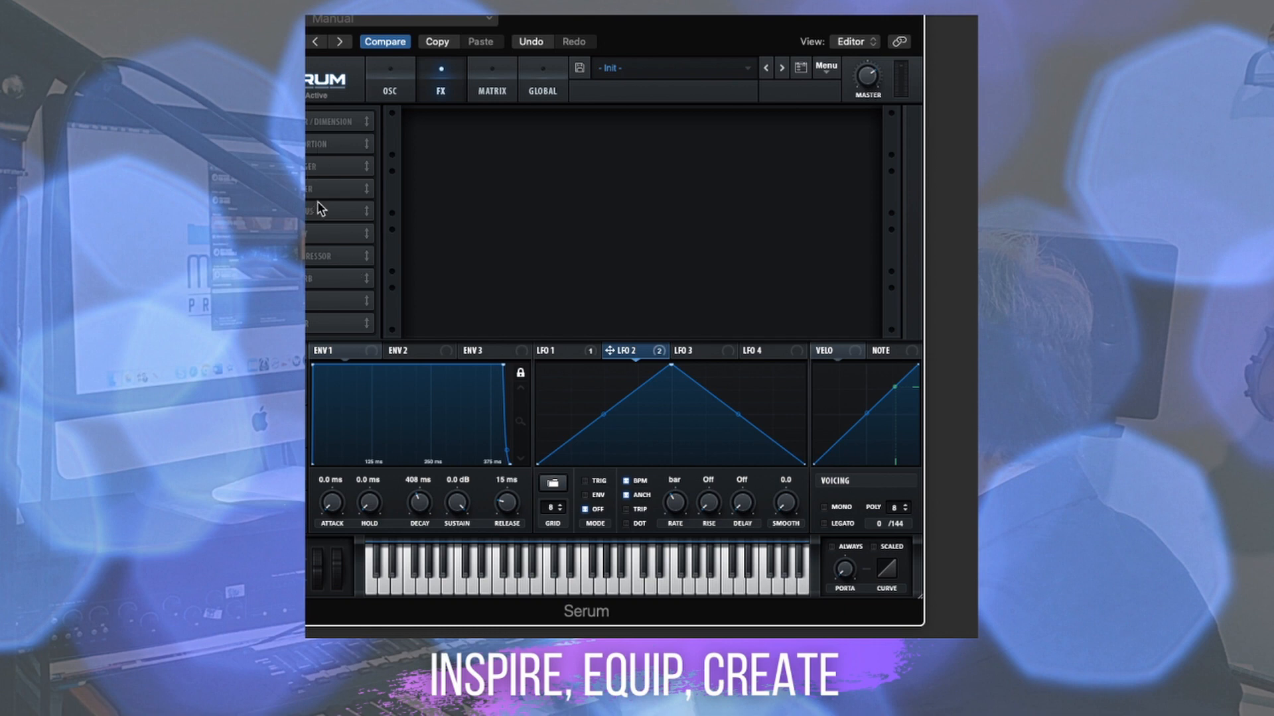
pyautogui.moveTo(309, 300); pyautogui.dragTo(324, 105)
pyautogui.click(282, 122)
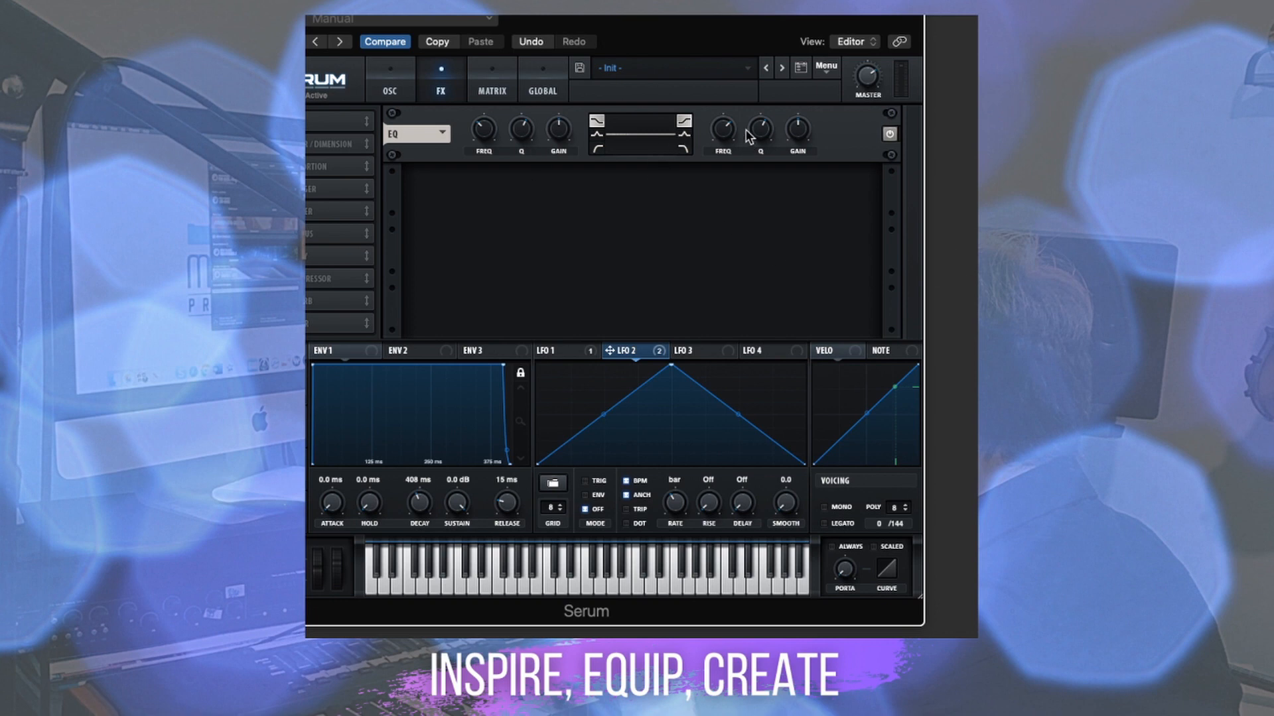
# - Boost the EQ's high shelf by about 13 dB with a lower frequency, and adjust a low cut on its low band
pyautogui.moveTo(797, 129); pyautogui.dragTo(796, 83)
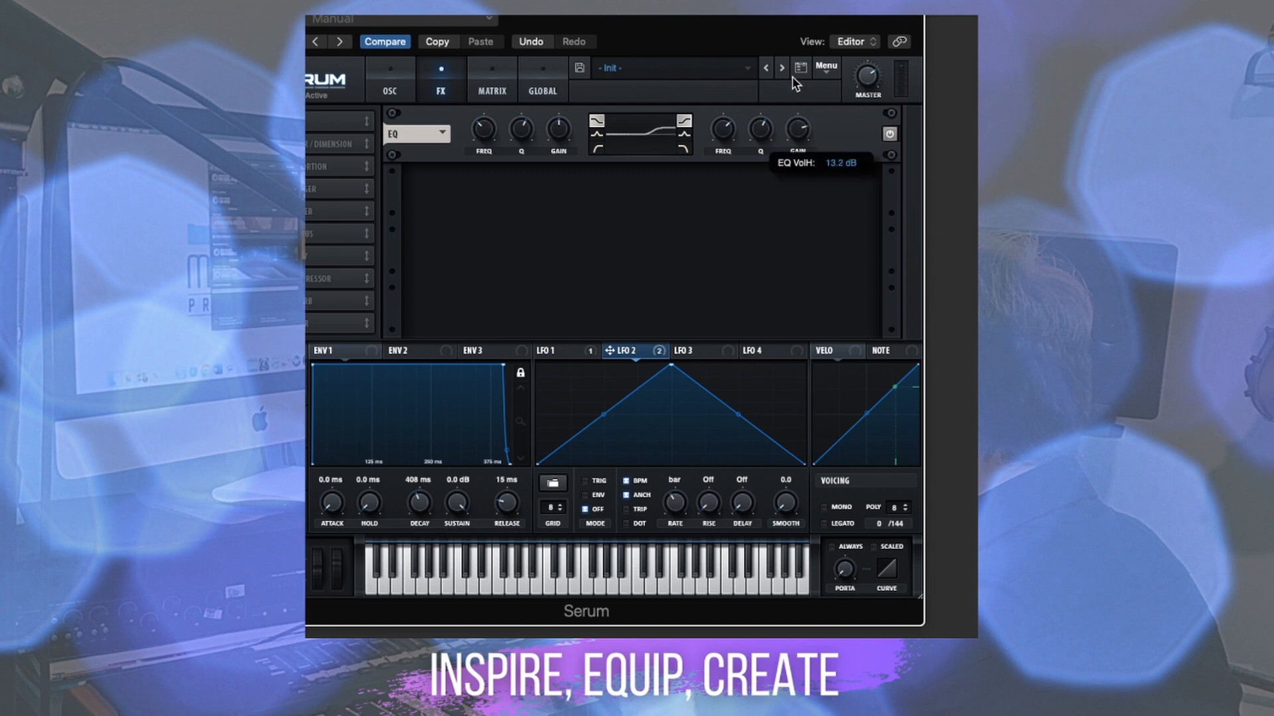
pyautogui.moveTo(792, 77); pyautogui.dragTo(790, 80)
pyautogui.moveTo(724, 130); pyautogui.dragTo(721, 150)
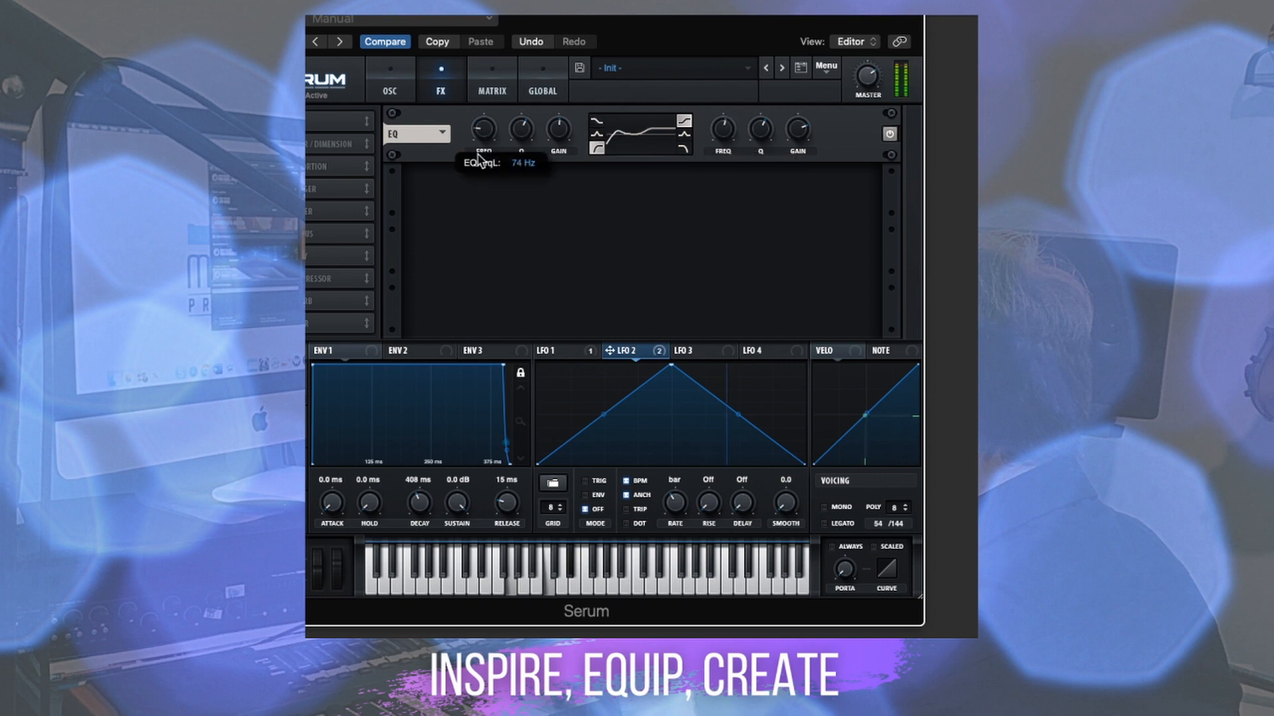
pyautogui.moveTo(478, 156); pyautogui.dragTo(482, 144)
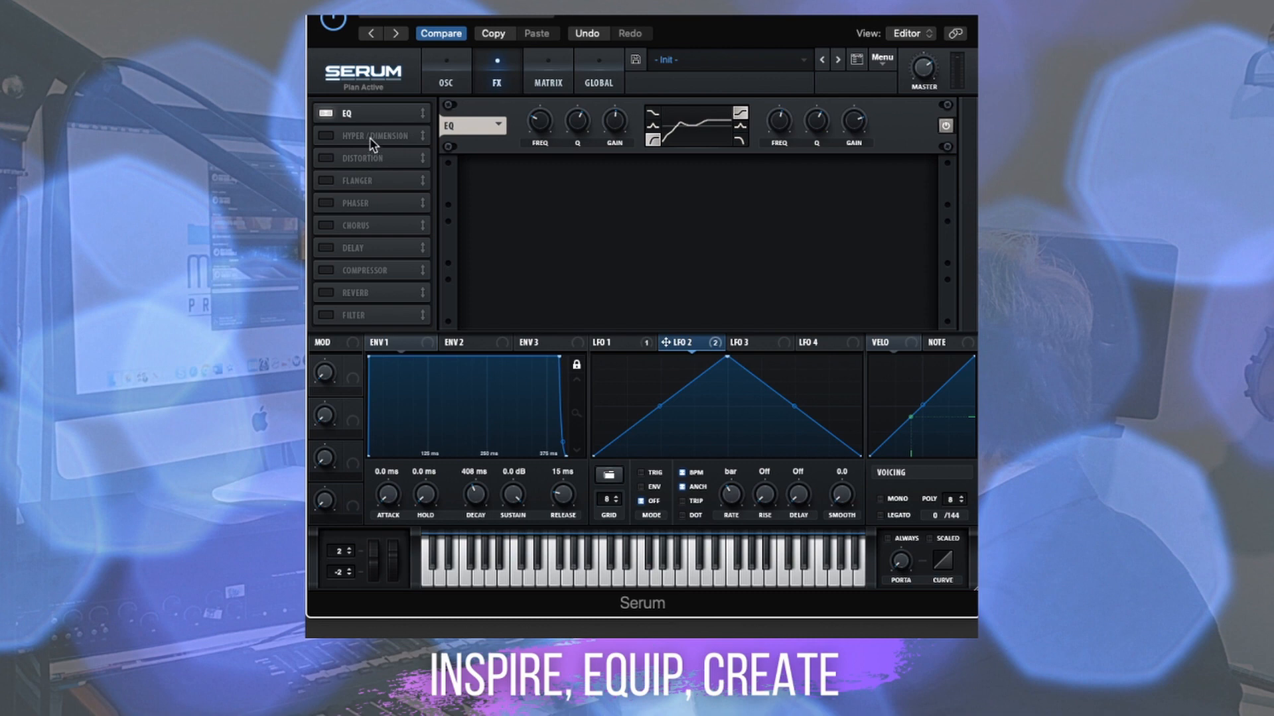
# - Enable the Hyper/Dimension effect and place an enabled compressor directly after it in multiband mode
pyautogui.click(322, 136)
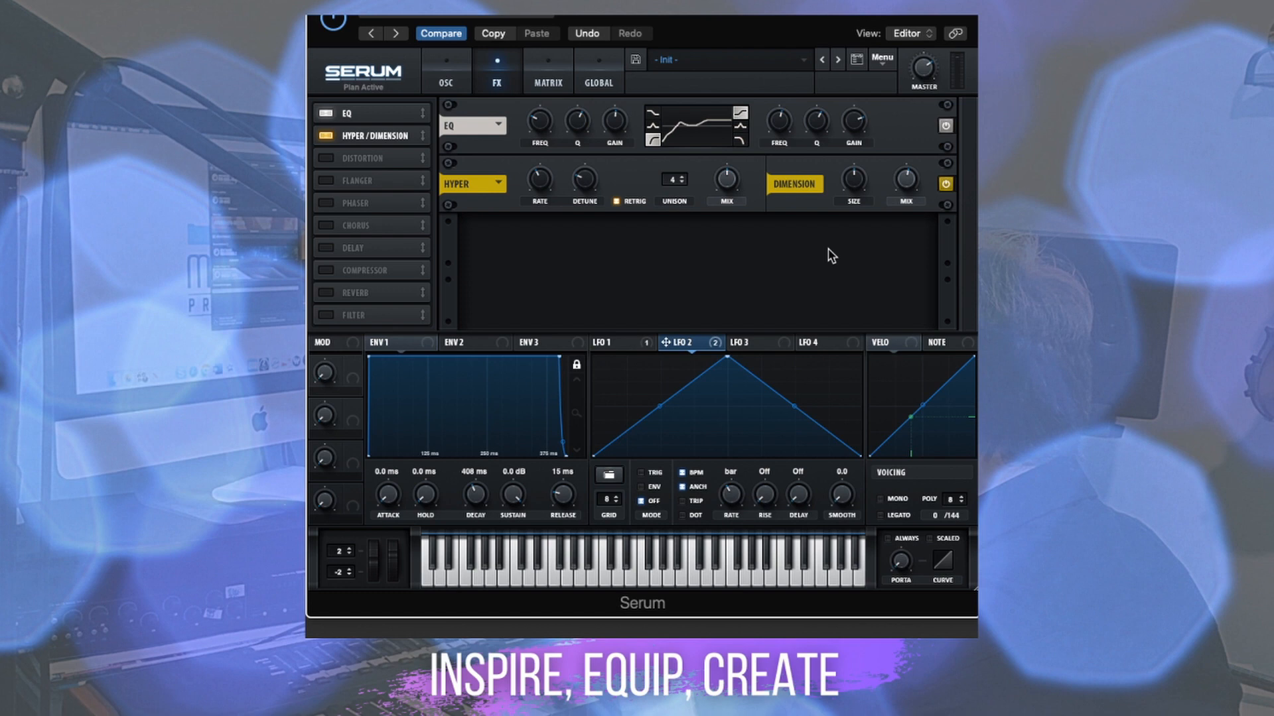
pyautogui.click(326, 271)
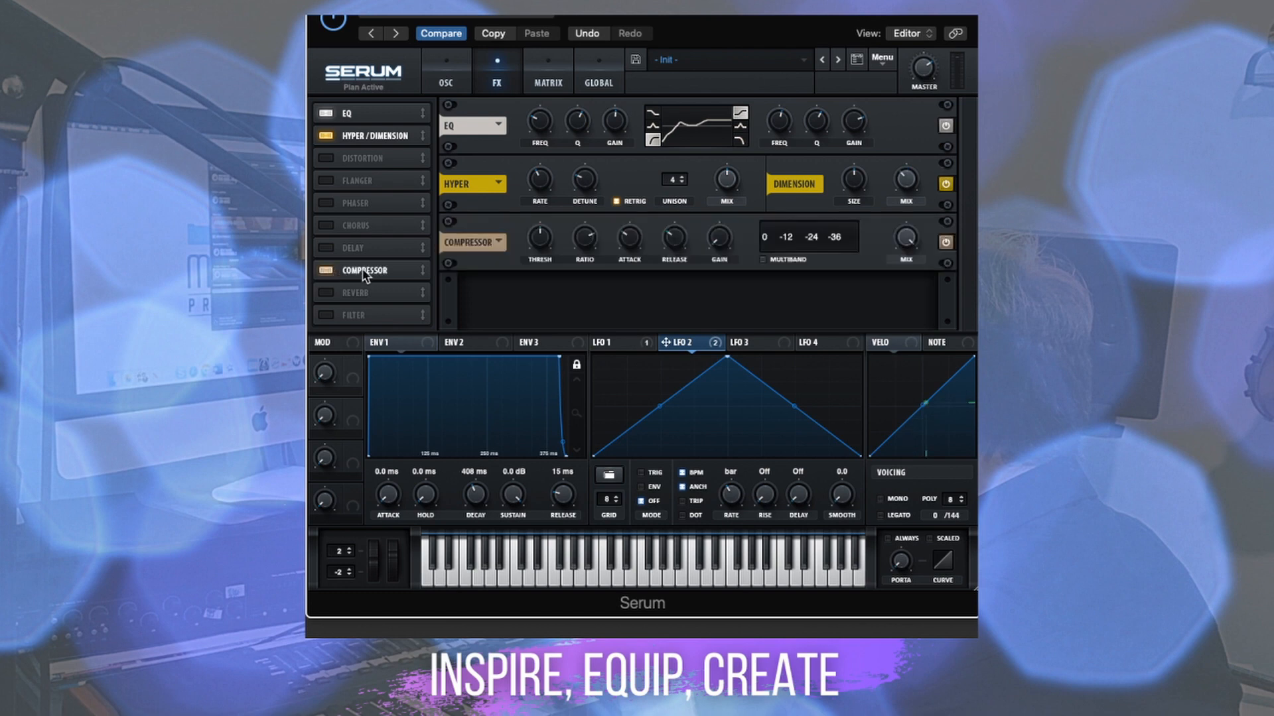
pyautogui.moveTo(363, 271); pyautogui.dragTo(381, 159)
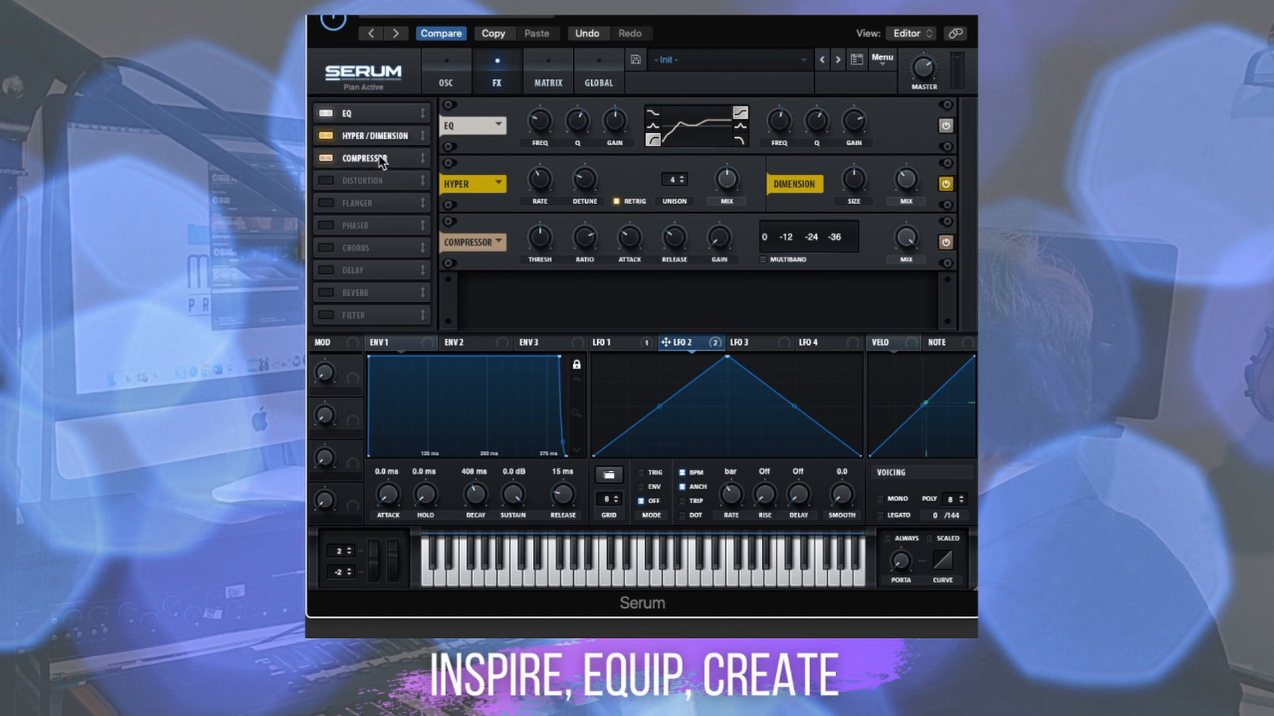
pyautogui.click(763, 260)
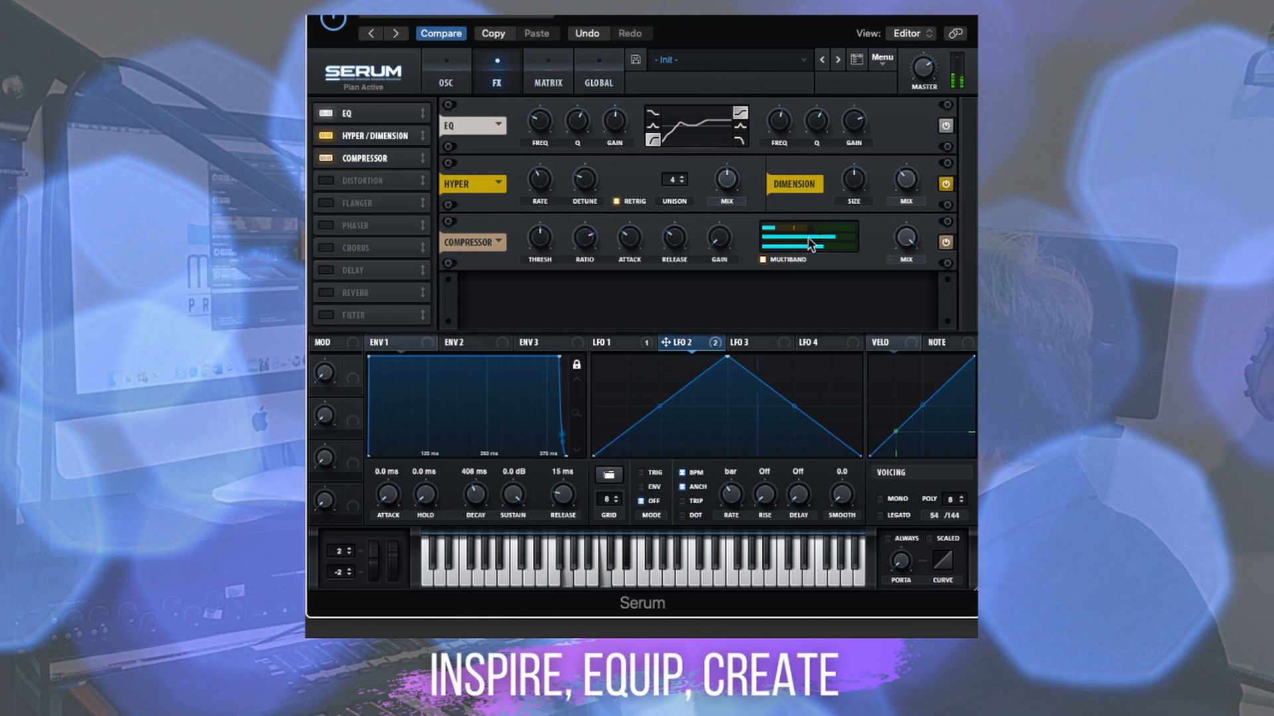
# - Adjust the multiband compressor's bands and compare the sound with the compressor bypassed, leaving it enabled
pyautogui.moveTo(827, 243)
pyautogui.mouseDown()
pyautogui.moveTo(839, 233)
pyautogui.moveTo(781, 227)
pyautogui.moveTo(810, 246)
pyautogui.mouseUp()
pyautogui.press('space')
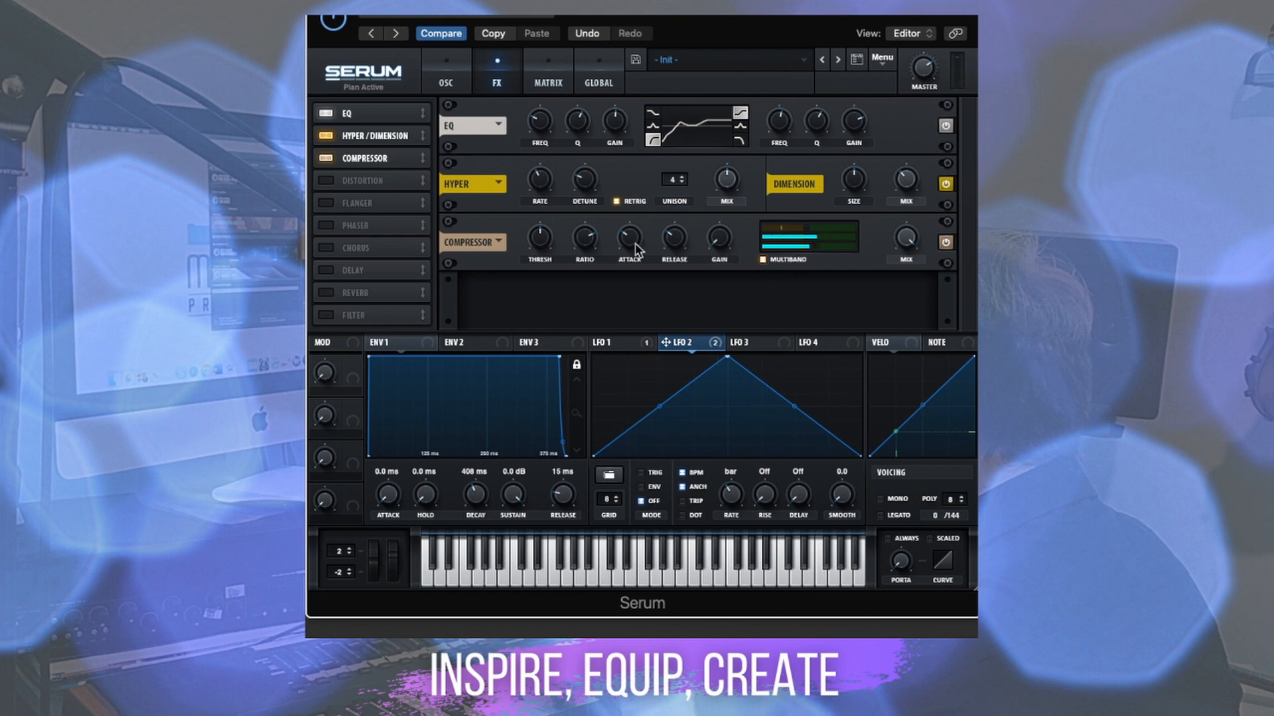
pyautogui.click(325, 158)
pyautogui.press('space')
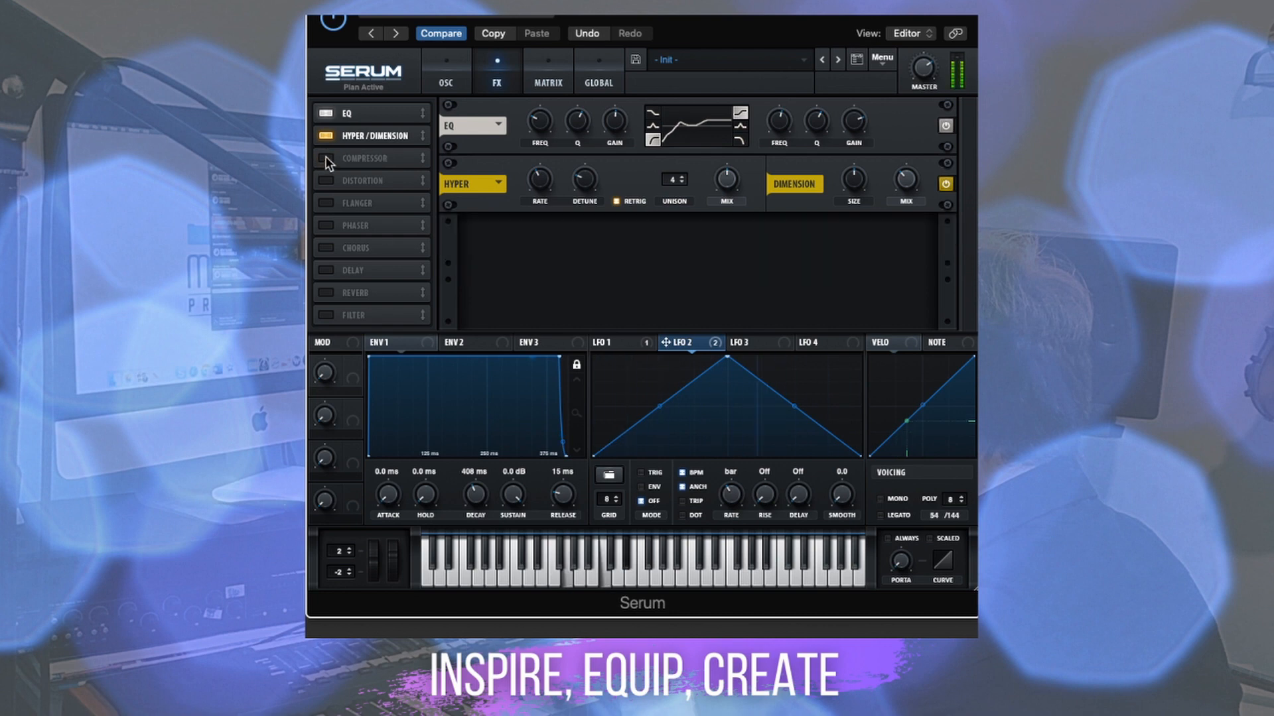
pyautogui.click(326, 159)
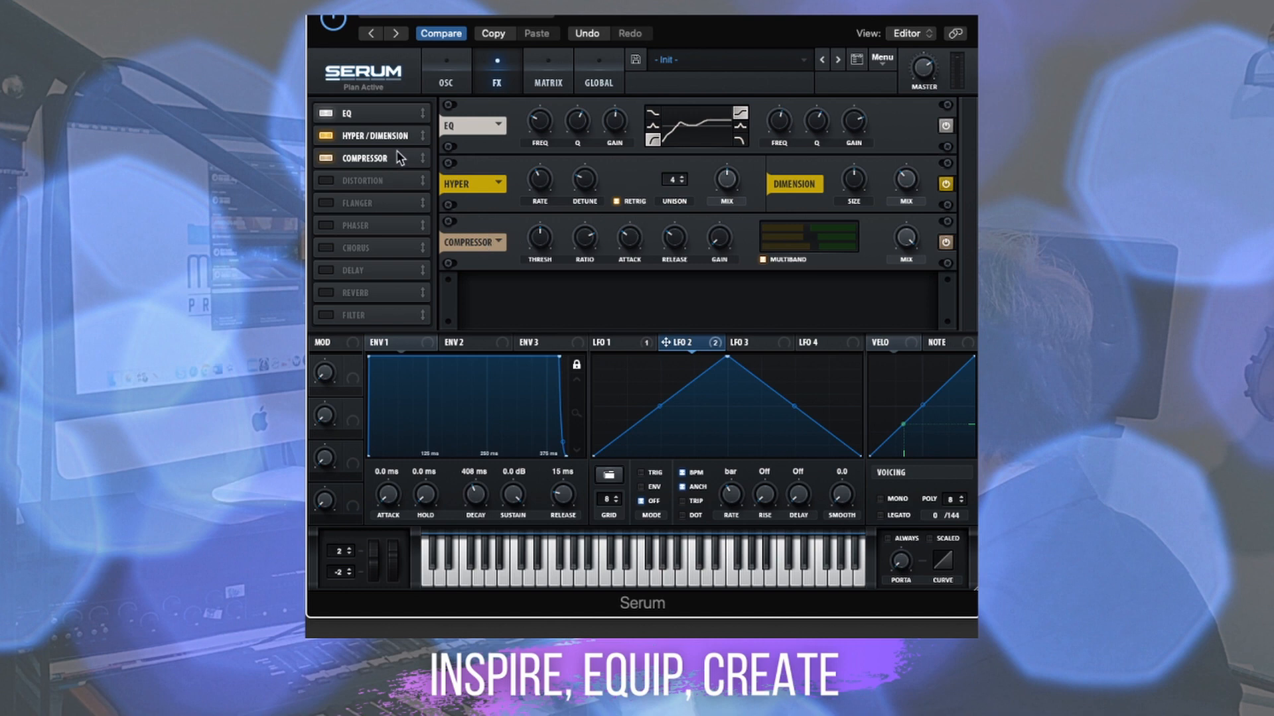
# - Enable the reverb directly after the compressor, set it to Plate and raise its mix
pyautogui.click(353, 293)
pyautogui.moveTo(353, 292); pyautogui.dragTo(354, 181)
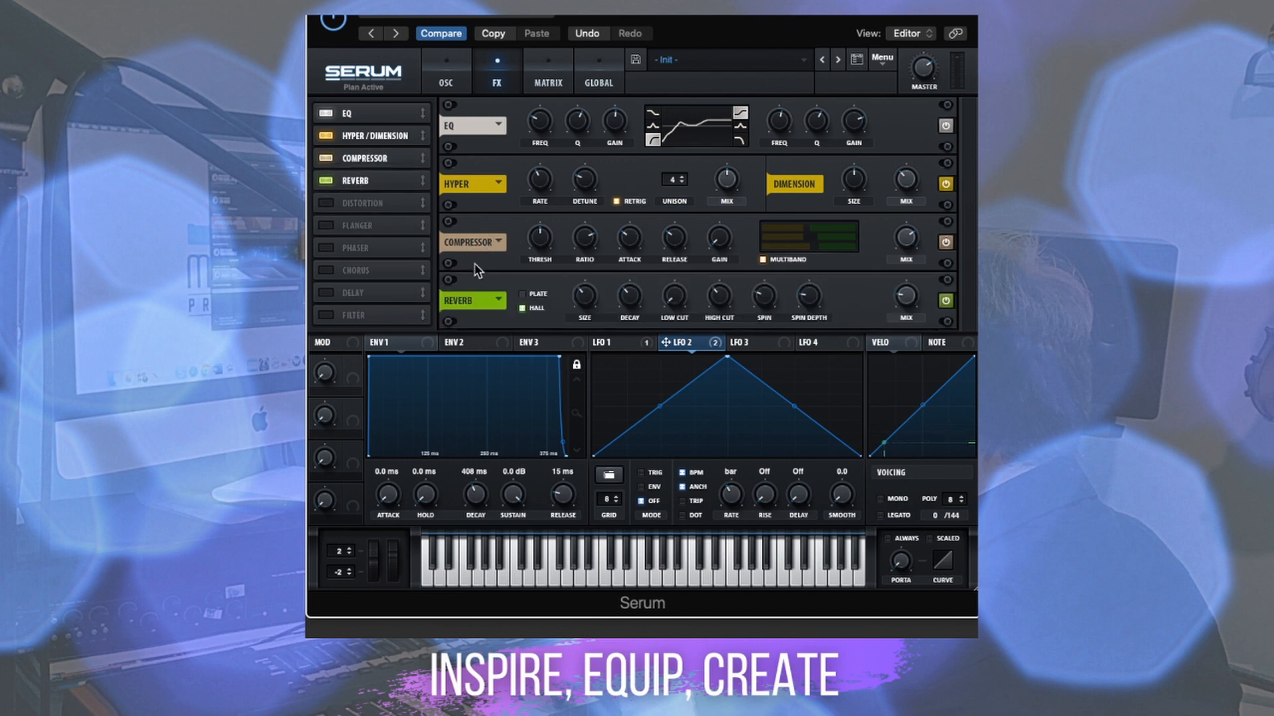
pyautogui.click(523, 294)
pyautogui.moveTo(906, 297); pyautogui.dragTo(906, 279)
# - Return to the oscillator view, fine-adjust the filter cutoff and set the sub oscillator's level to about 51%
pyautogui.click(455, 76)
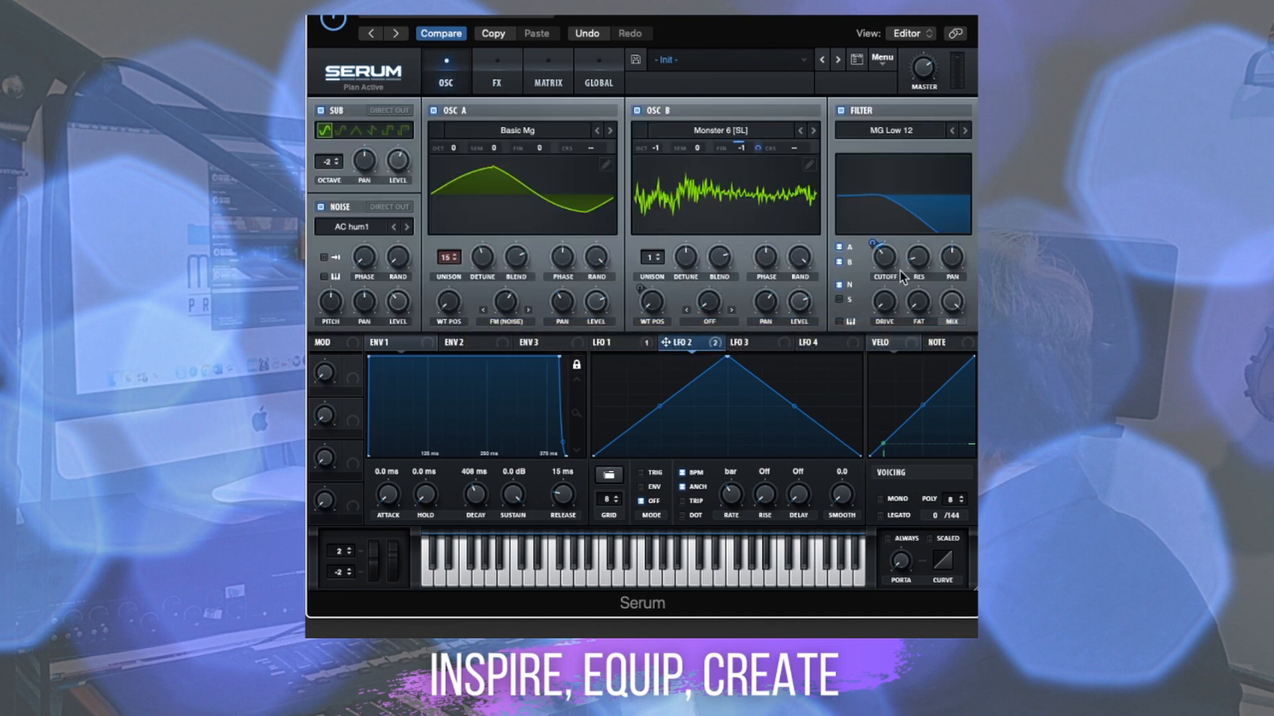
pyautogui.moveTo(882, 263); pyautogui.dragTo(883, 264)
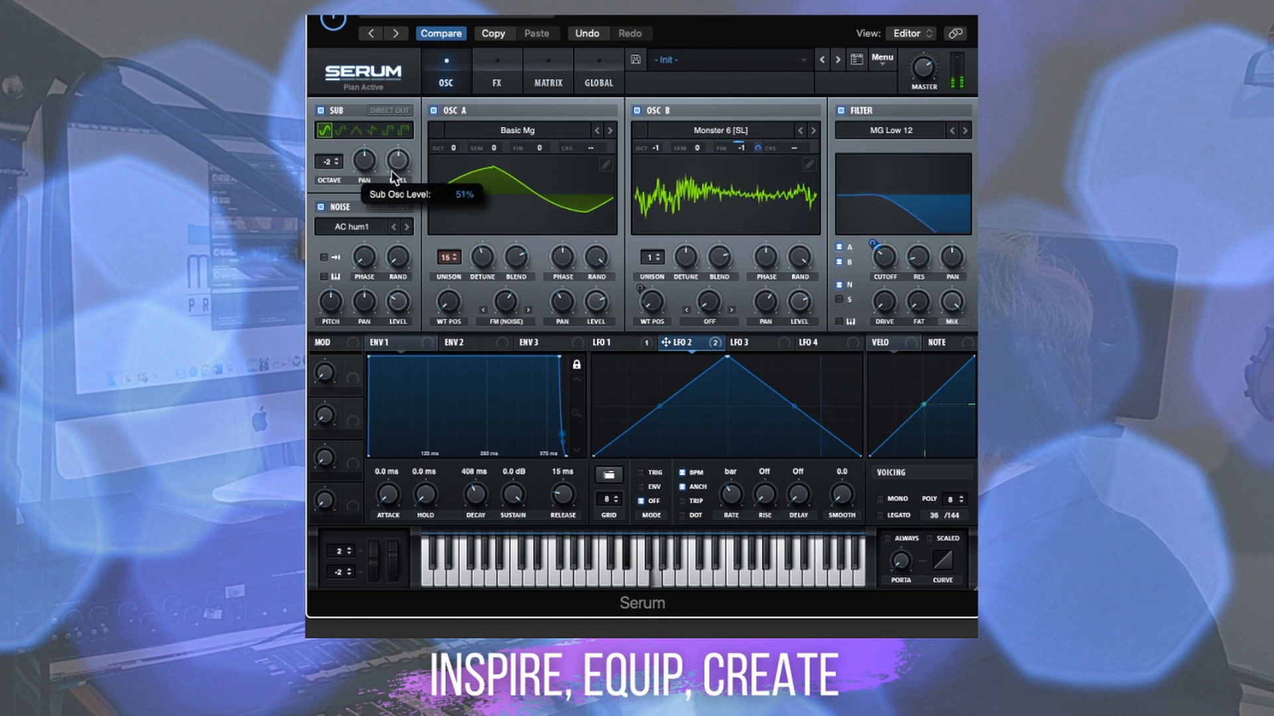
# - Set oscillator B's warp mode to FM (from A)
pyautogui.click(707, 321)
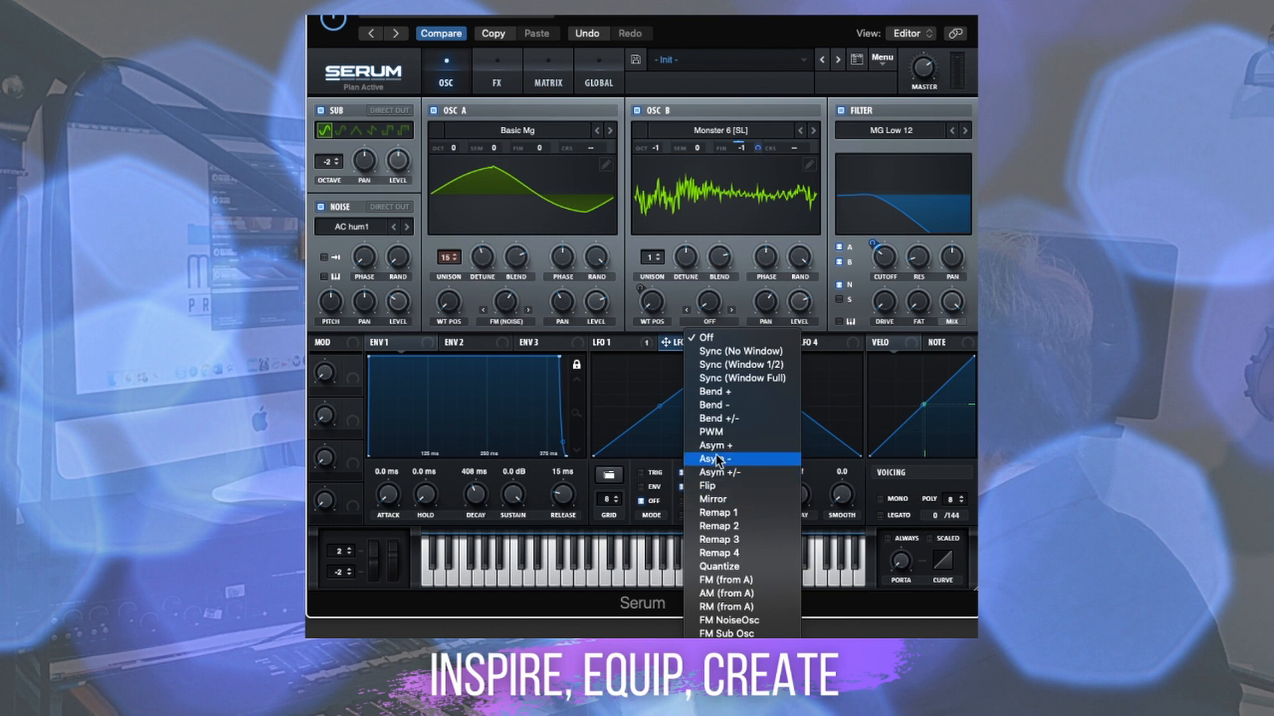
pyautogui.click(726, 580)
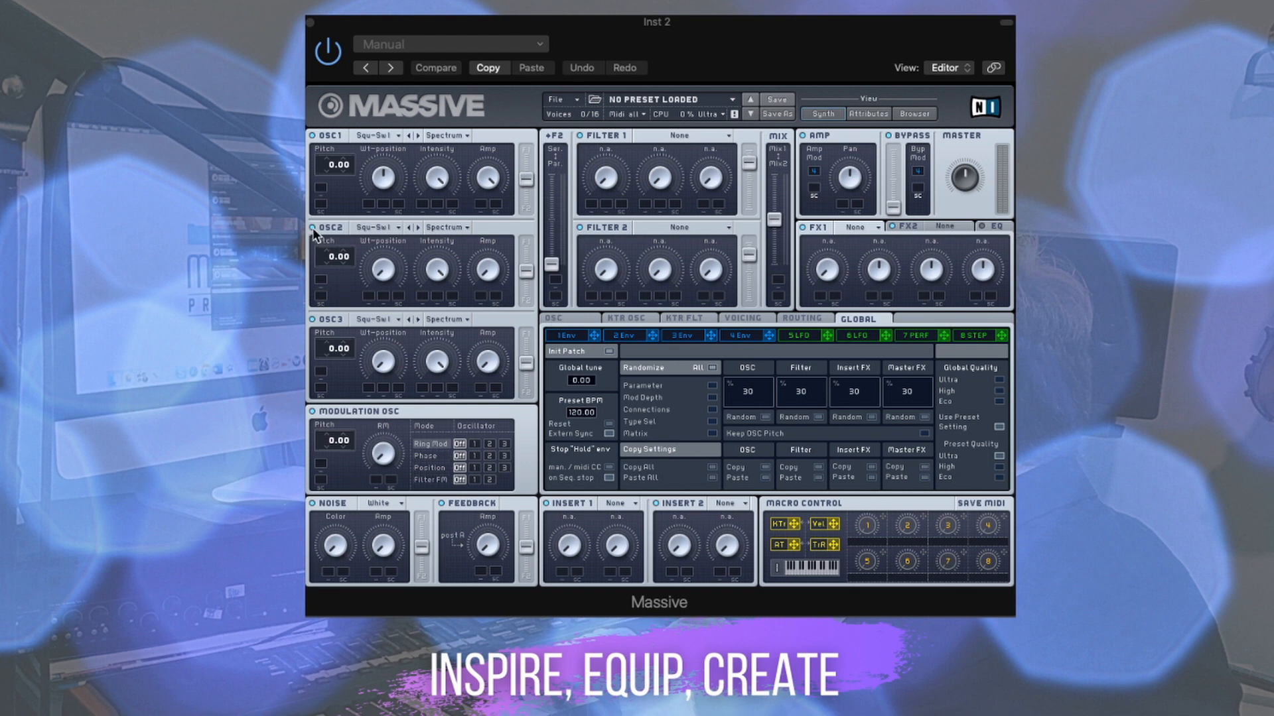
# - In Massive, switch off oscillator 3, give oscillator 1 the Smooth Square wavetable and lower its wavetable position
pyautogui.click(311, 319)
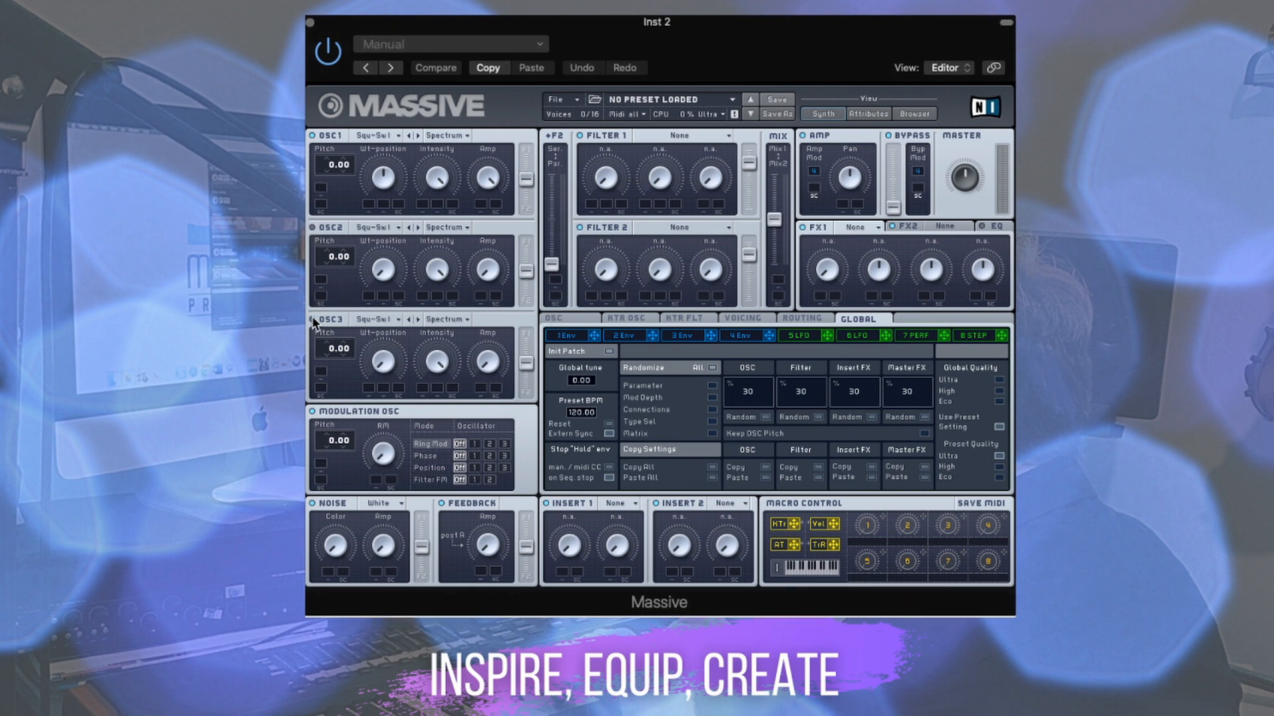
pyautogui.click(381, 136)
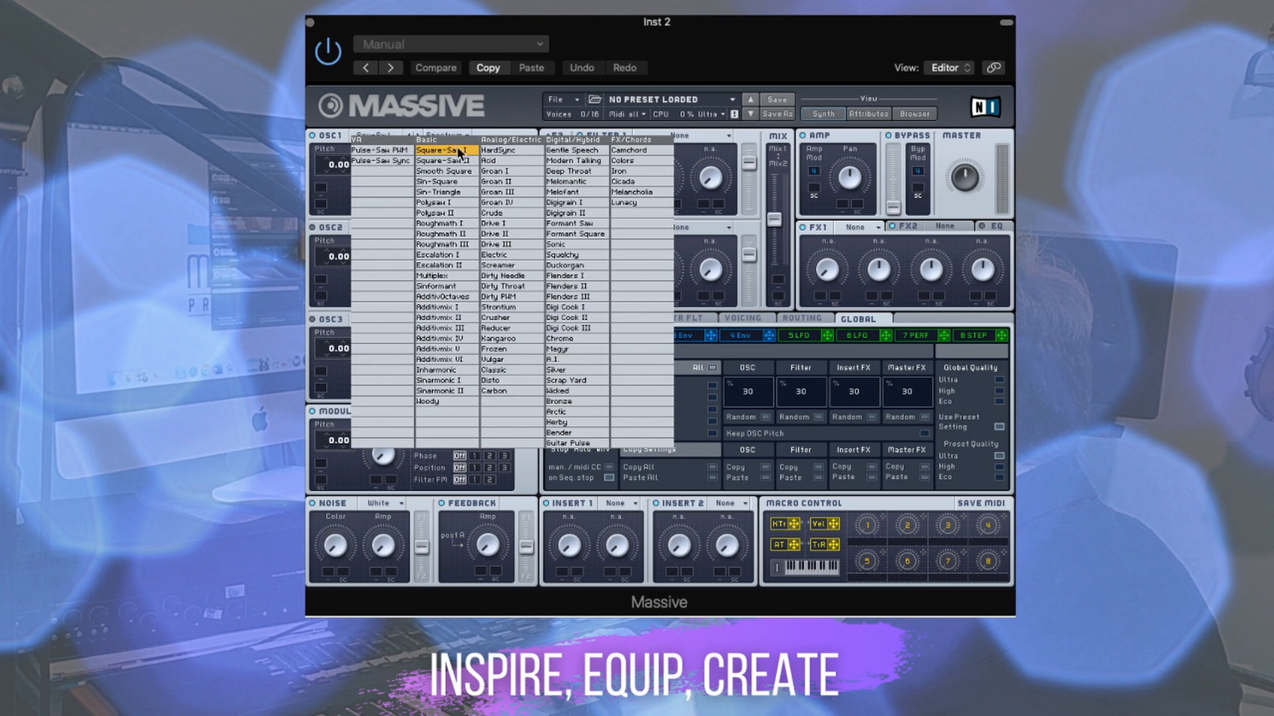
pyautogui.click(456, 181)
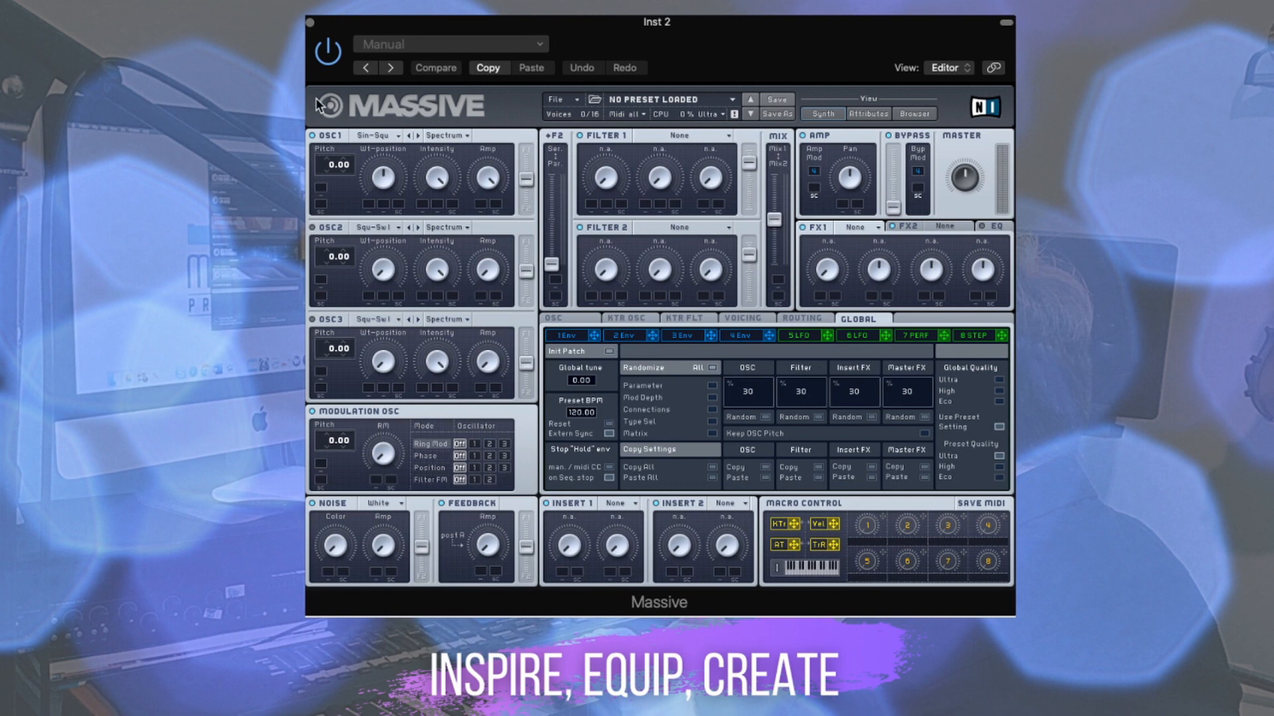
pyautogui.click(389, 138)
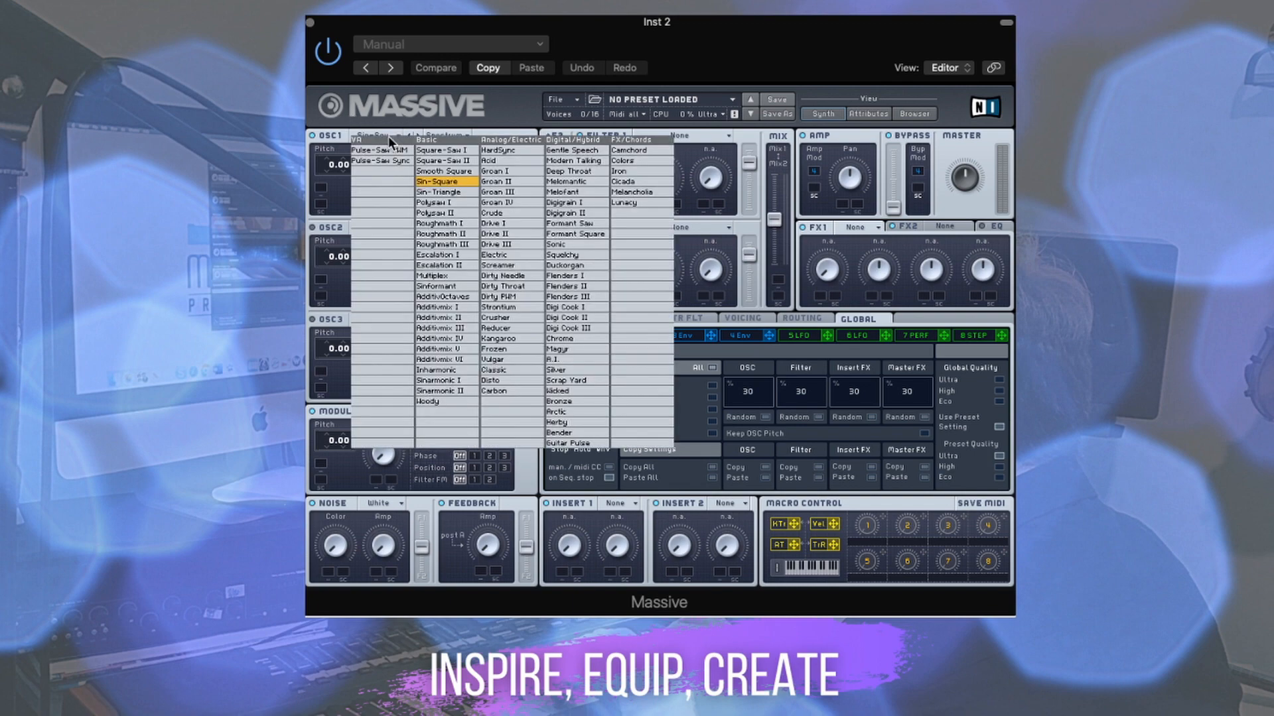
pyautogui.click(458, 170)
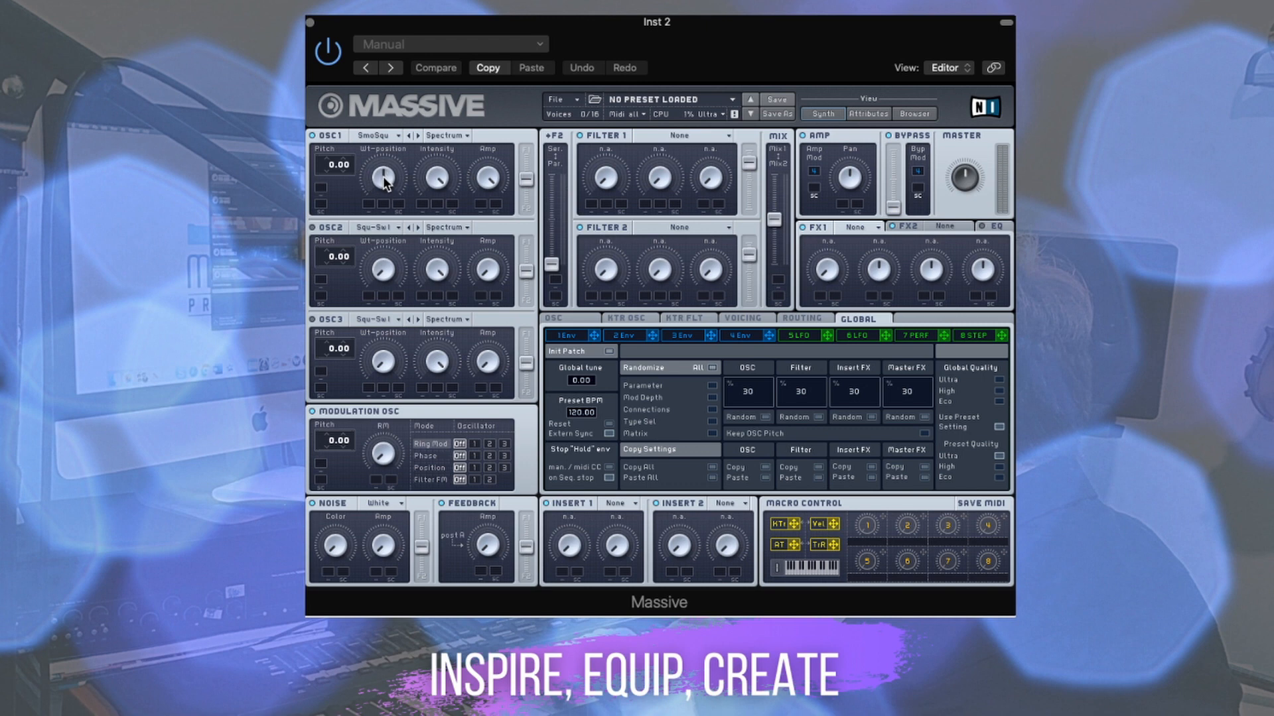
pyautogui.moveTo(382, 190); pyautogui.dragTo(372, 222)
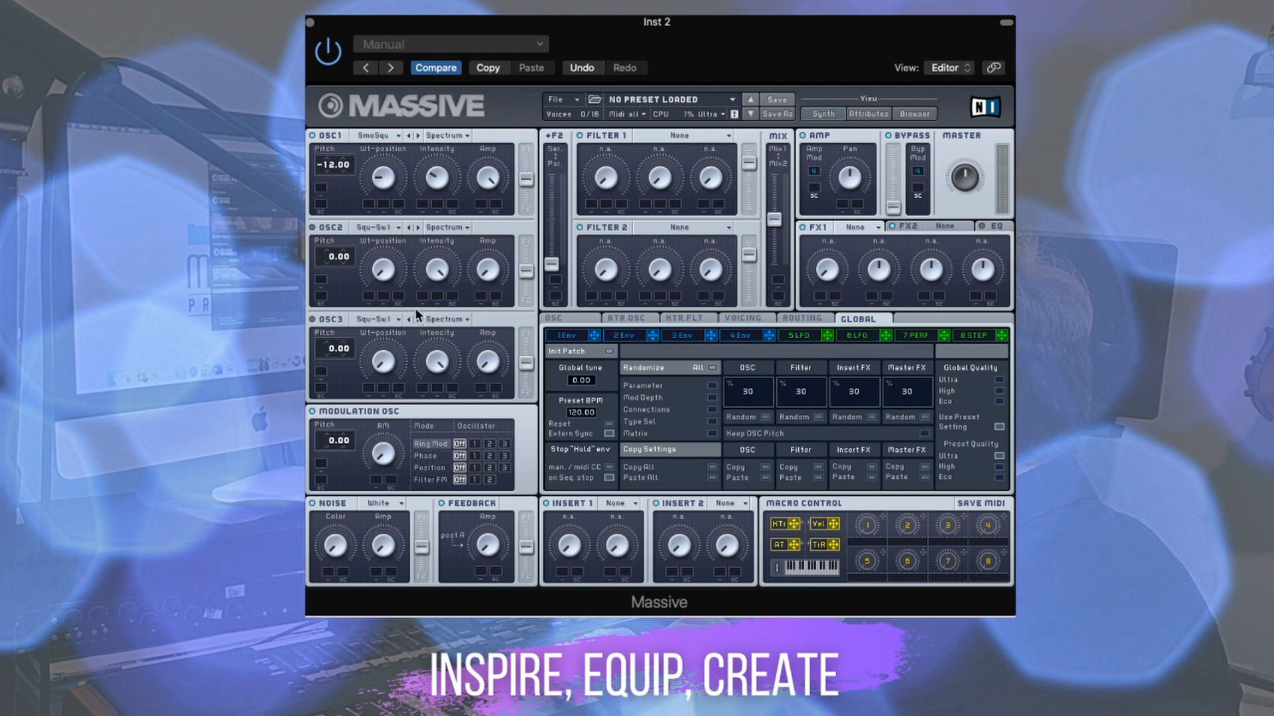
# - Enable oscillator 2 with the Kangaroo wavetable and set oscillator 3 to Carbon, muting oscillator 2 to hear oscillator 3 alone
pyautogui.click(312, 227)
pyautogui.click(397, 229)
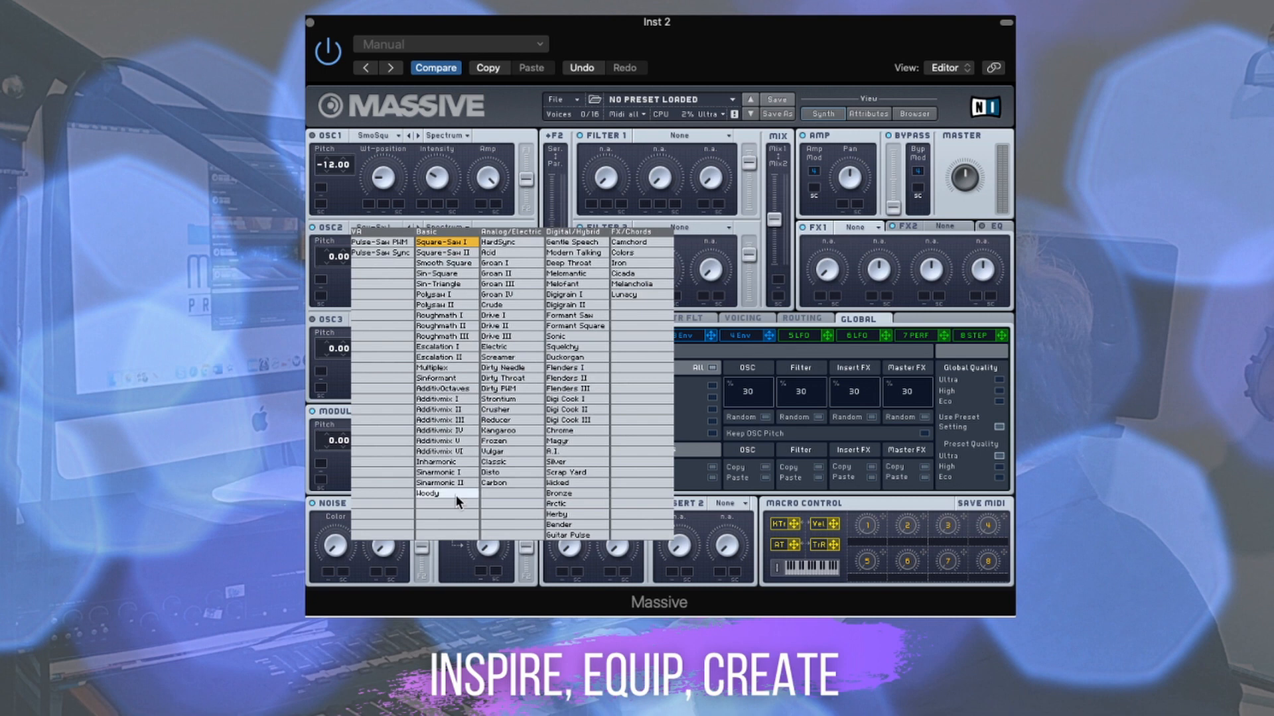
pyautogui.click(499, 431)
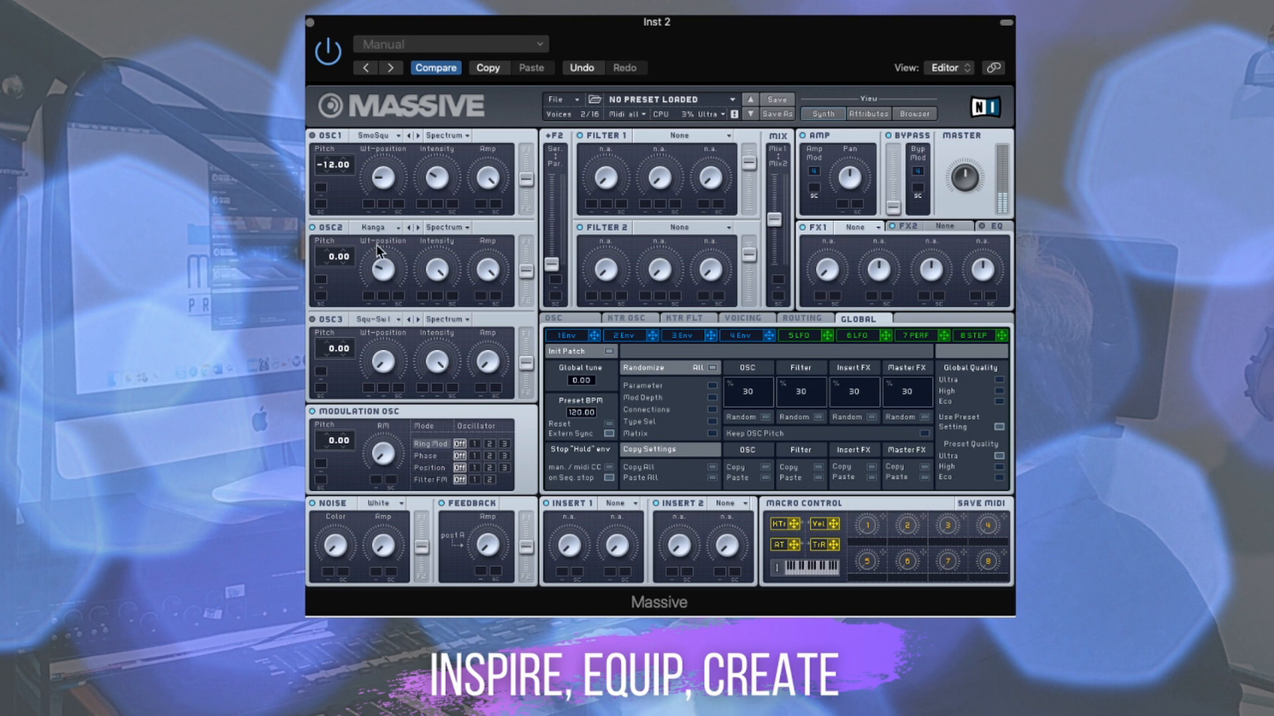
pyautogui.click(380, 316)
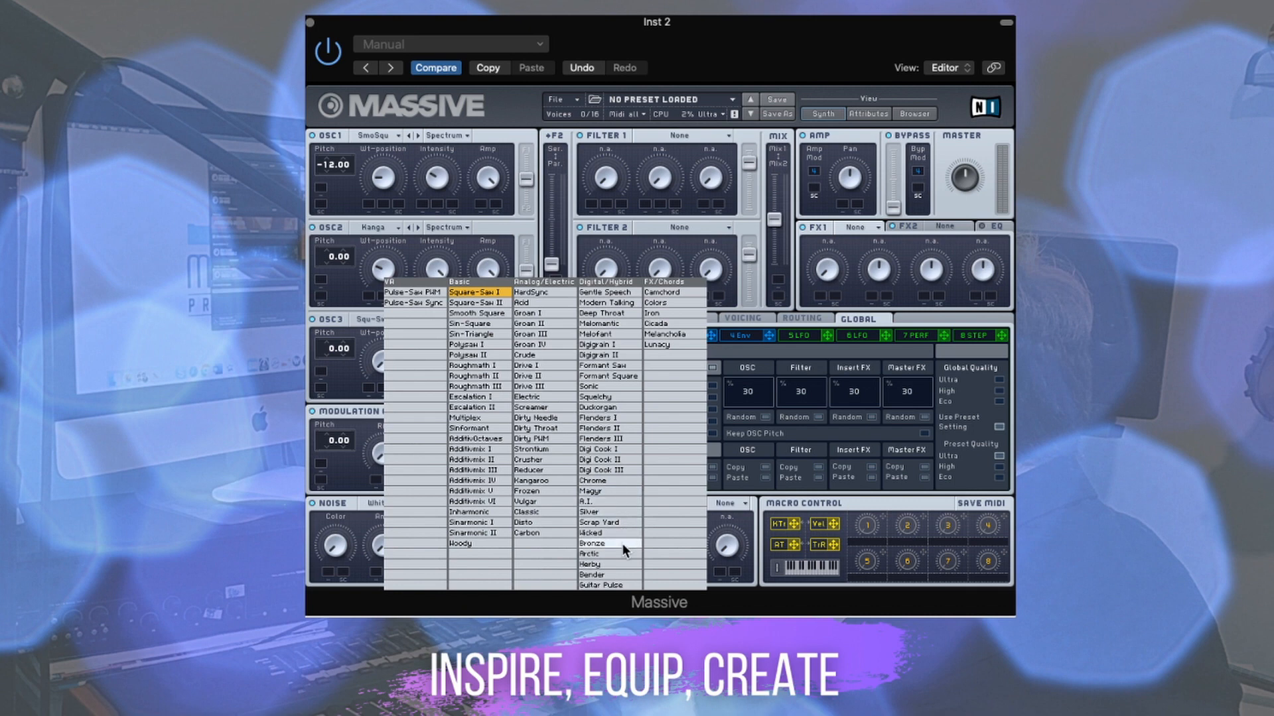
pyautogui.click(547, 532)
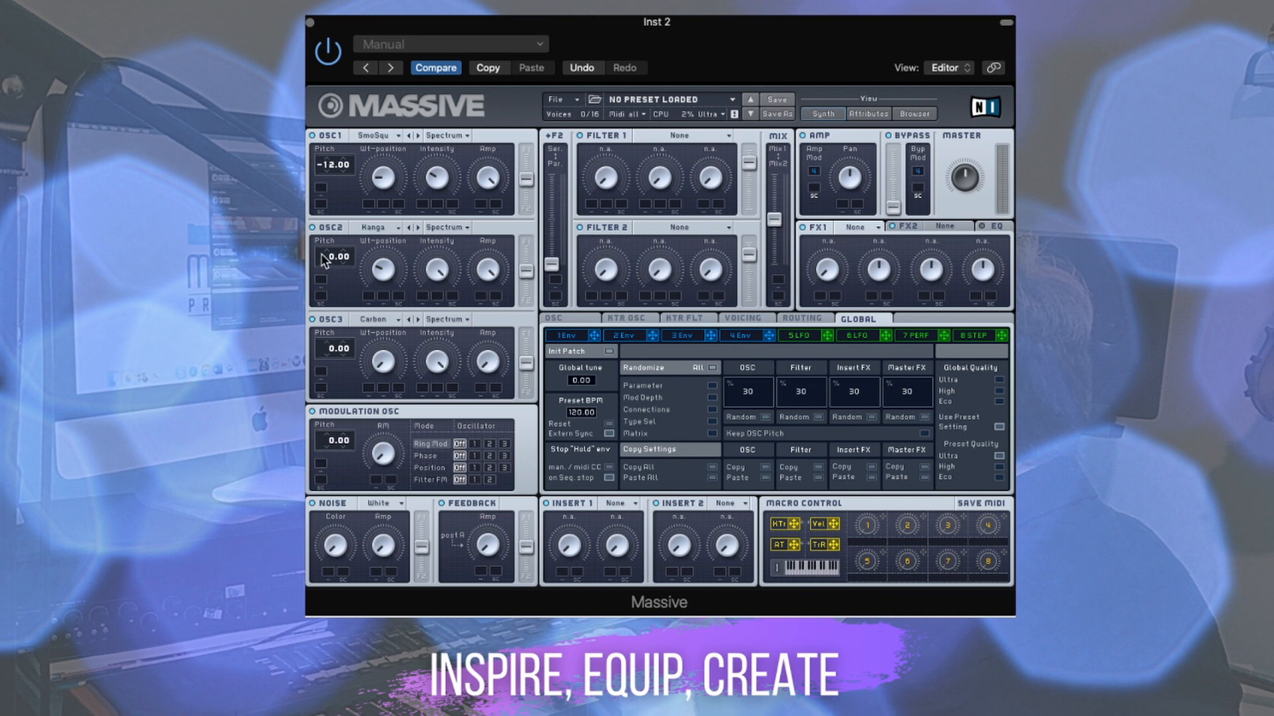
pyautogui.click(312, 225)
# - Set Filter 2 to Lowpass 4 with a raised cutoff and assign the modulation oscillator's Filter FM to filter 2
pyautogui.click(655, 232)
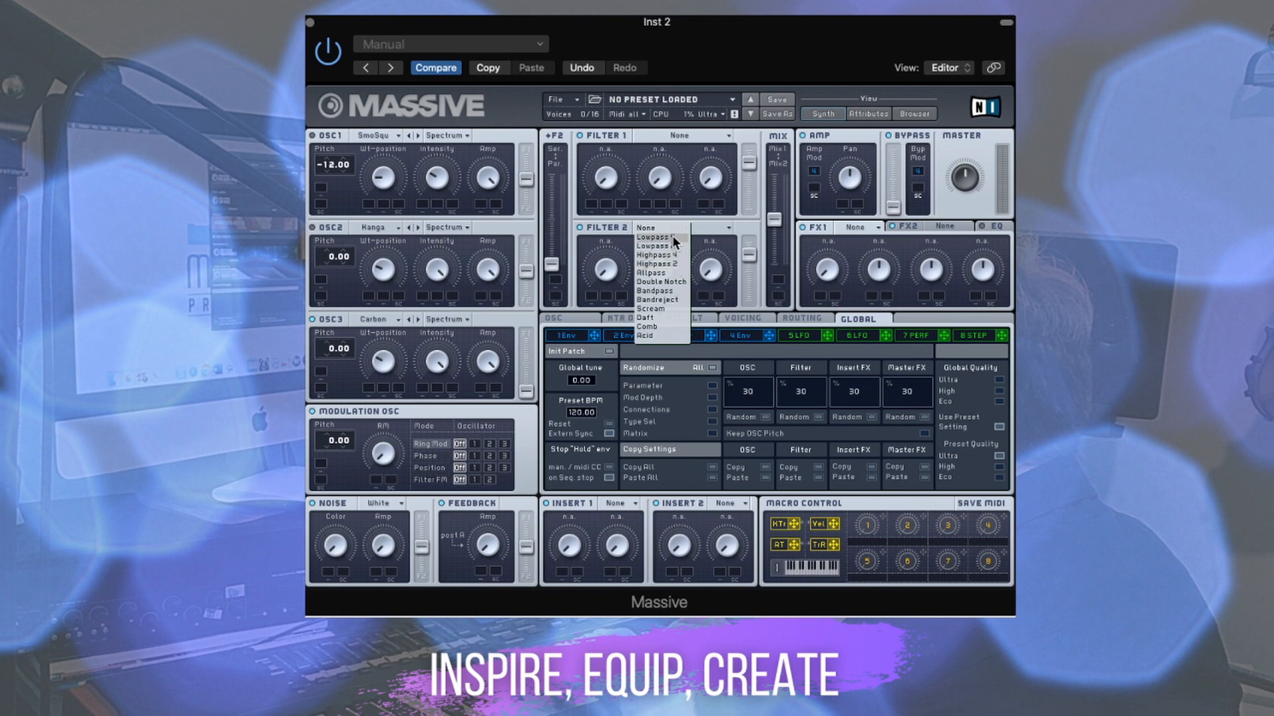
pyautogui.click(671, 237)
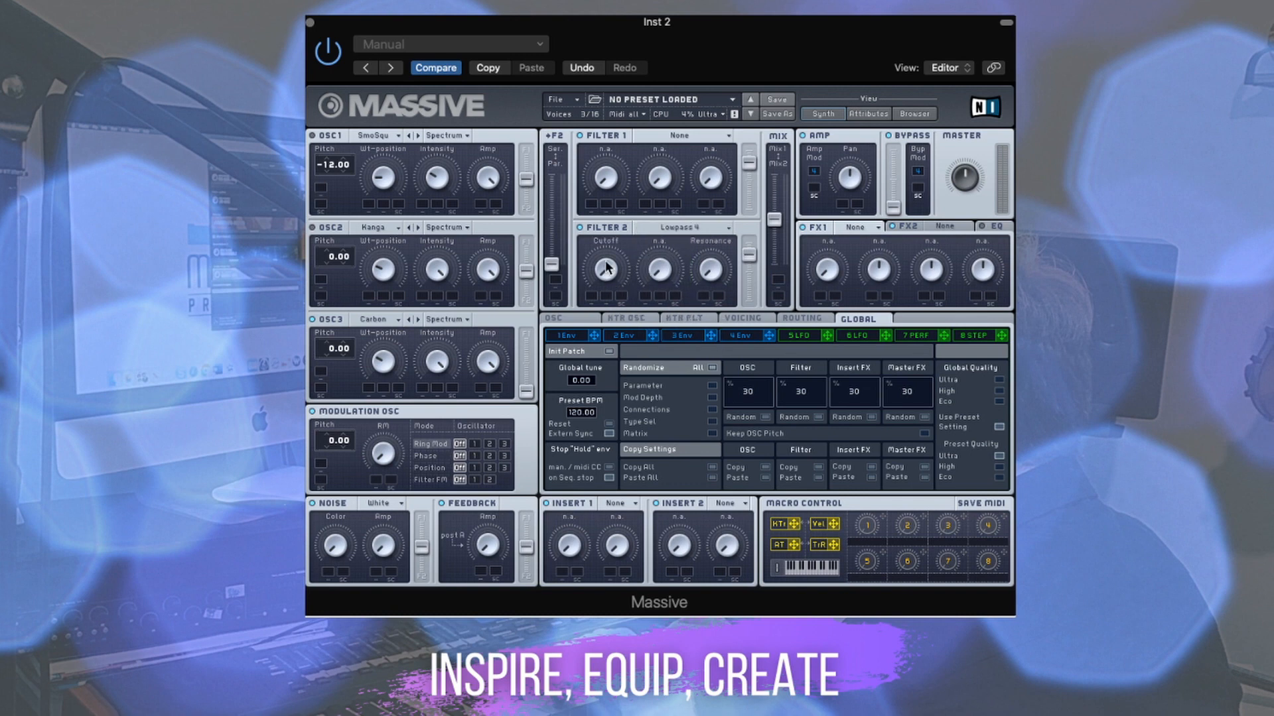
pyautogui.moveTo(606, 246); pyautogui.dragTo(617, 199)
pyautogui.click(474, 479)
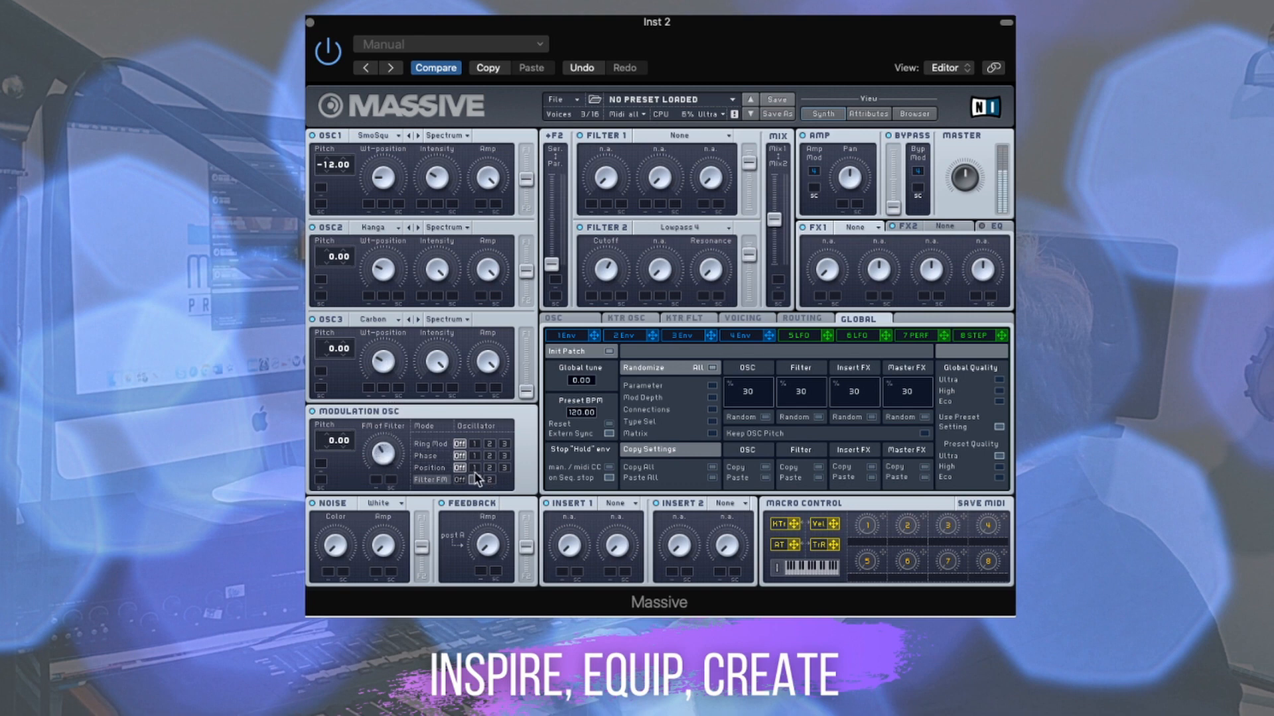
pyautogui.click(489, 479)
# - Choose Paper as the noise type and raise the noise amp and color
pyautogui.click(389, 503)
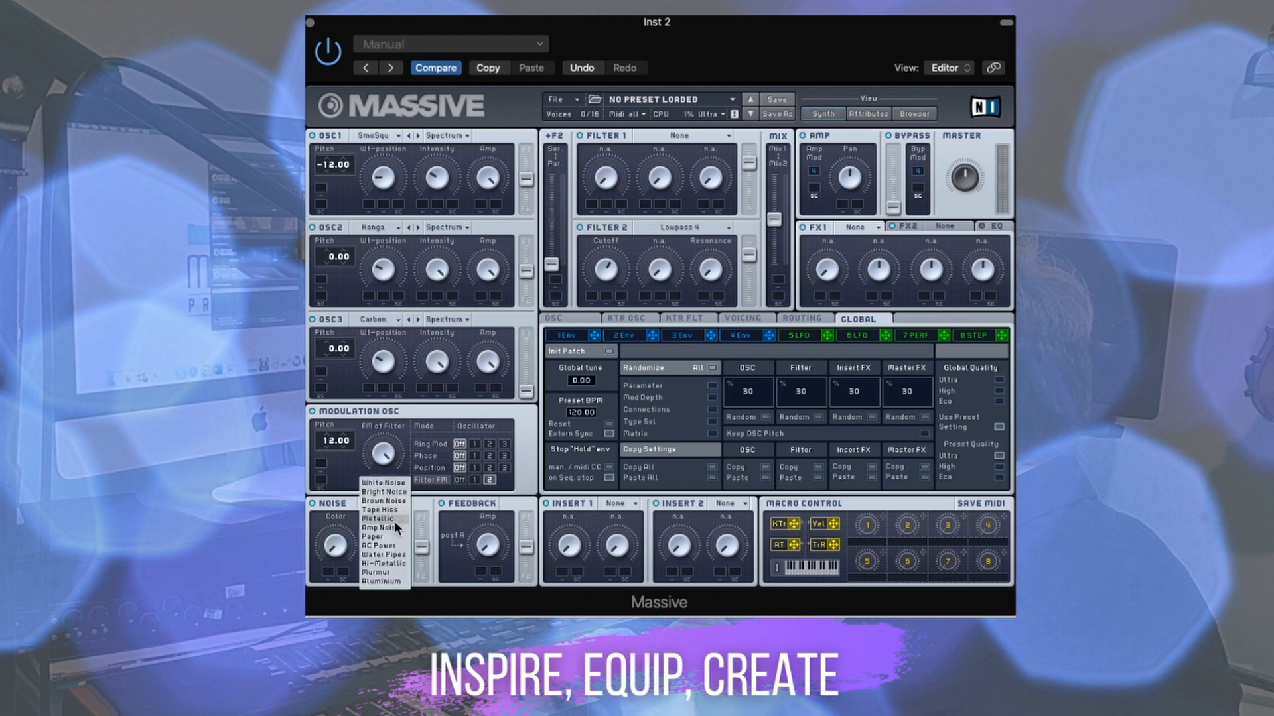
pyautogui.click(395, 537)
pyautogui.moveTo(382, 546); pyautogui.dragTo(370, 460)
pyautogui.moveTo(333, 551); pyautogui.dragTo(330, 477)
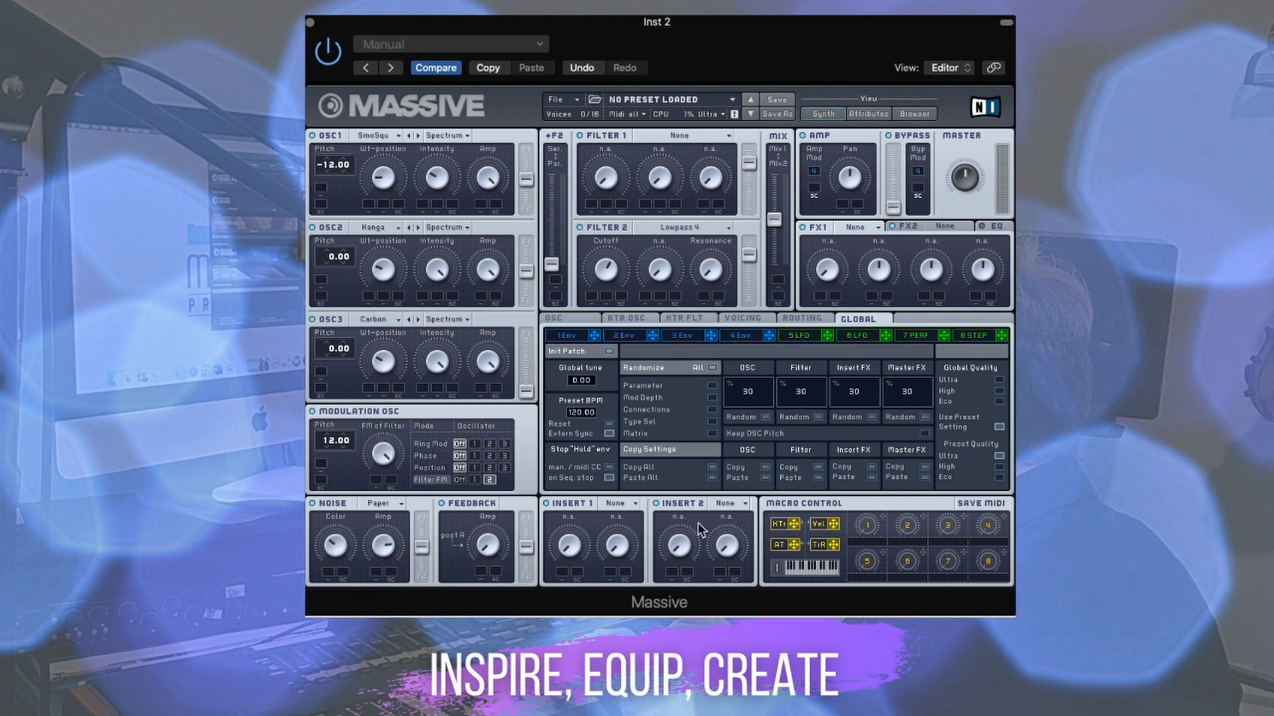
# - Shape envelope 4 by shortening its attack, adjusting the decay level and adding a slight delay
pyautogui.click(738, 337)
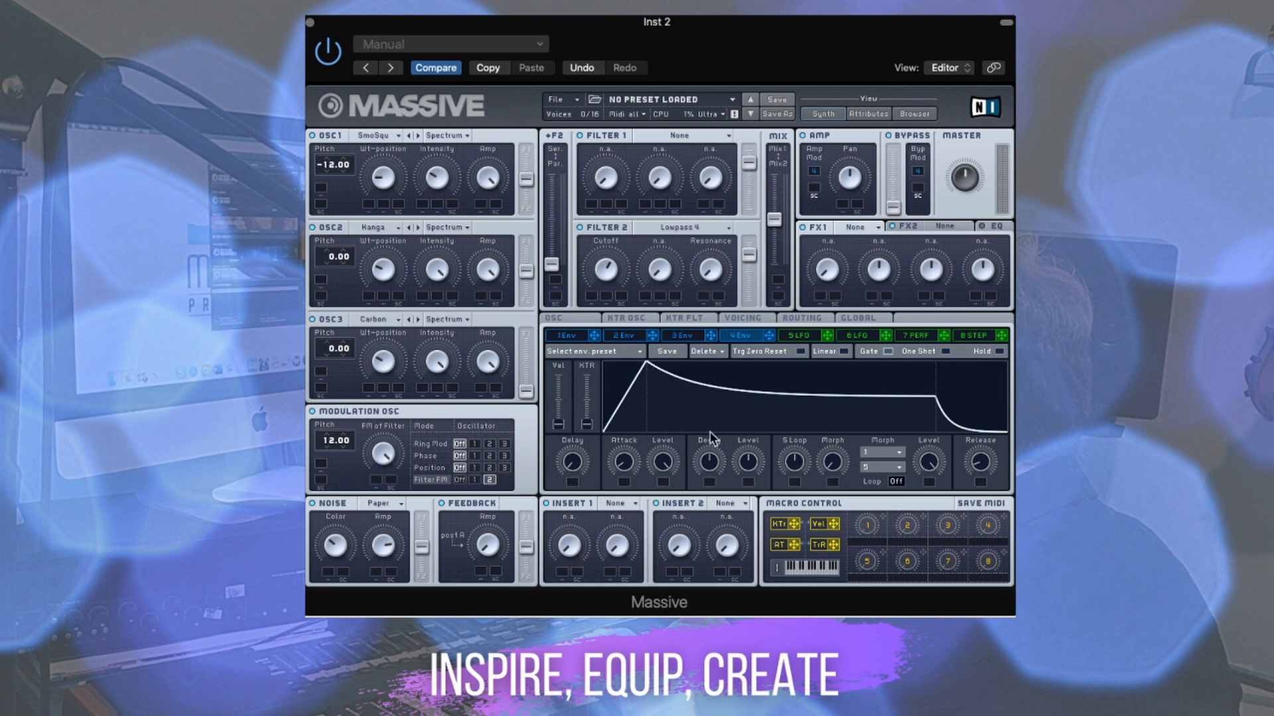
pyautogui.moveTo(625, 466); pyautogui.dragTo(627, 470)
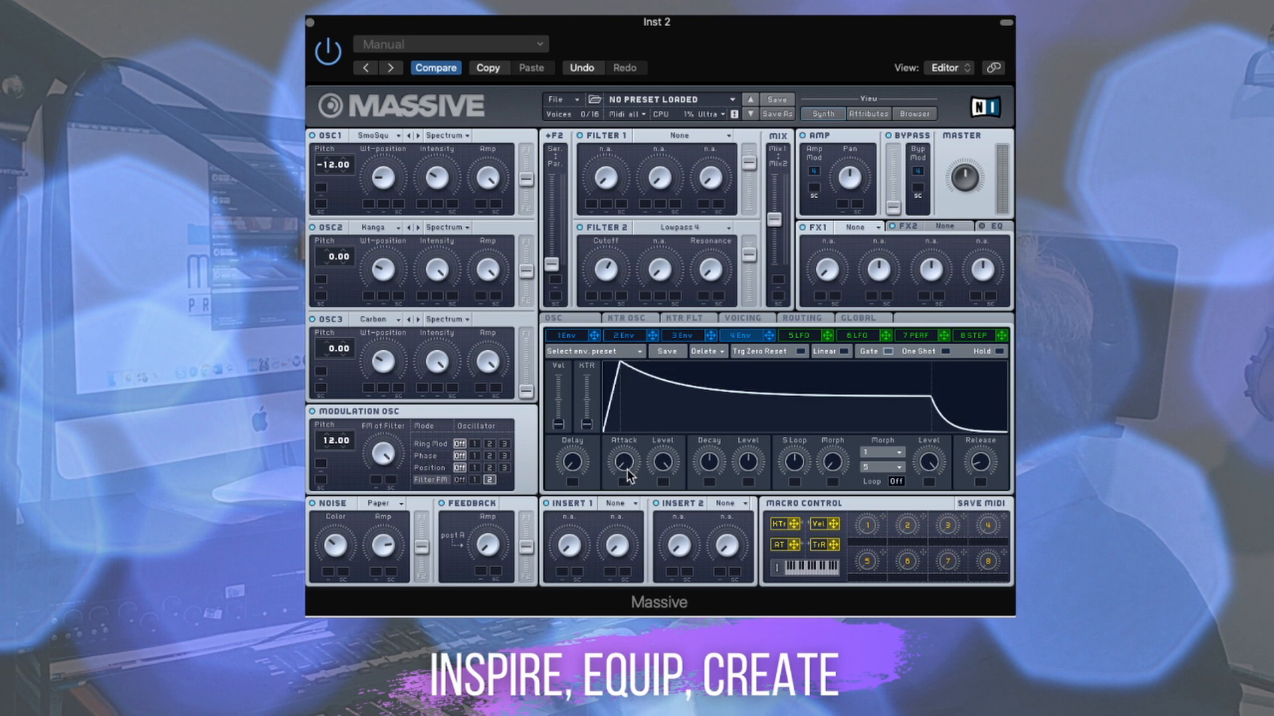
pyautogui.moveTo(748, 464)
pyautogui.mouseDown()
pyautogui.moveTo(757, 469)
pyautogui.moveTo(749, 456)
pyautogui.mouseUp()
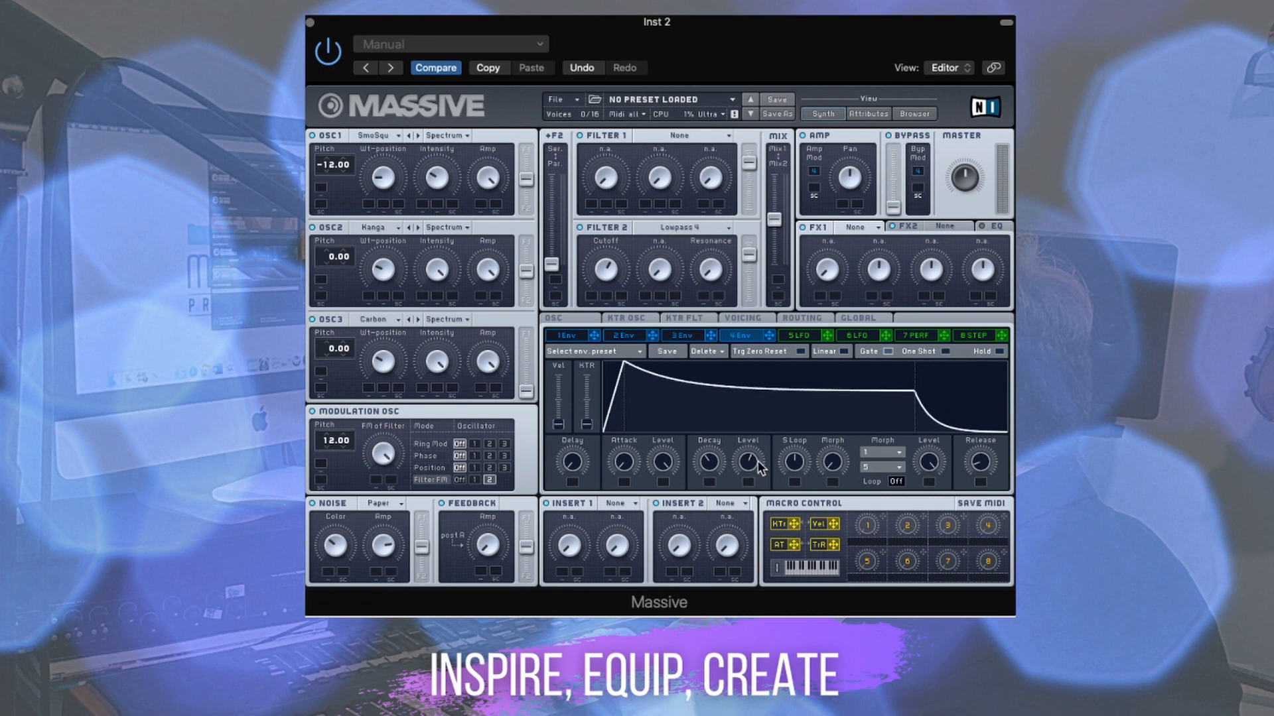
pyautogui.moveTo(571, 465); pyautogui.dragTo(571, 464)
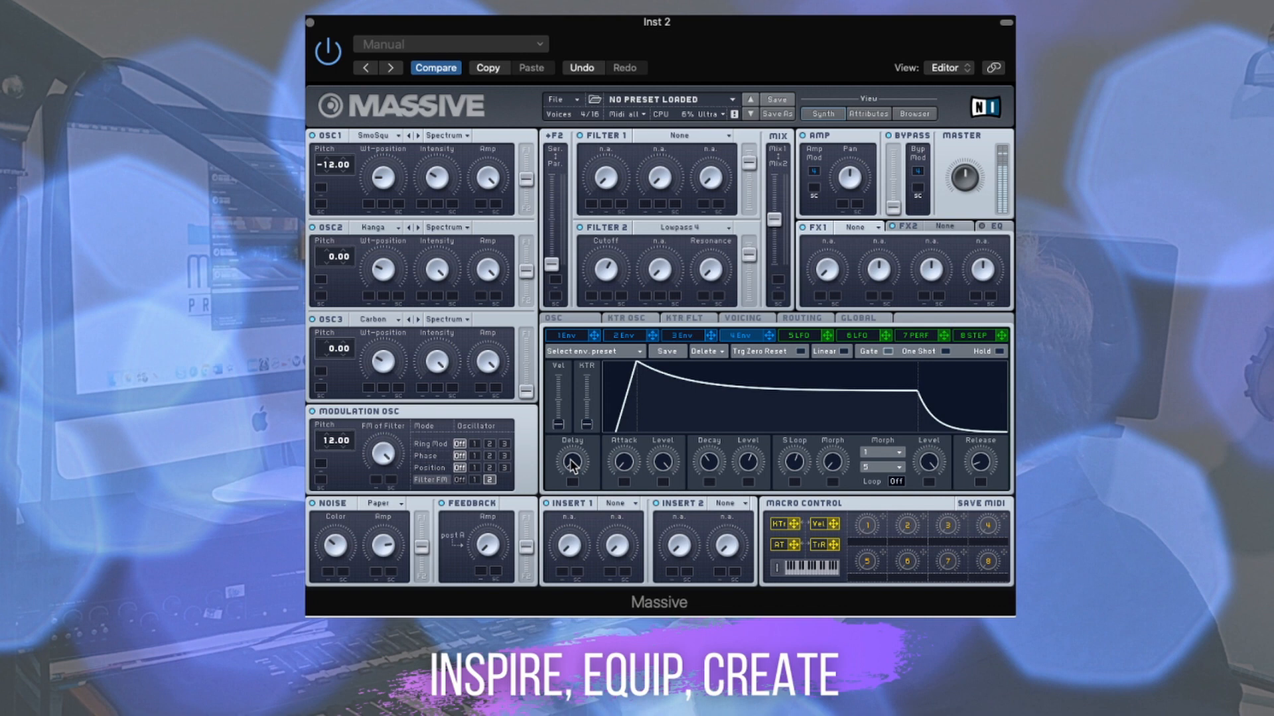
# - Open LFO 5 and set its upper curve to a square wave
pyautogui.click(800, 336)
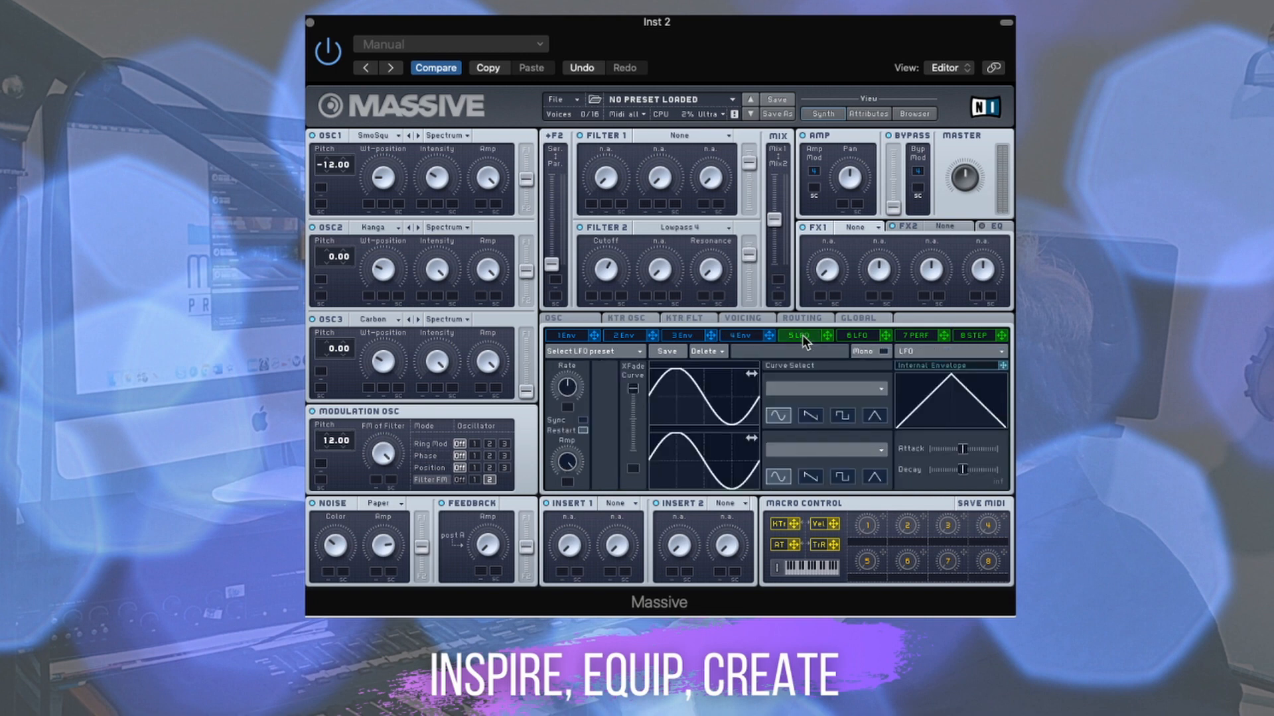
pyautogui.moveTo(740, 377); pyautogui.dragTo(636, 392)
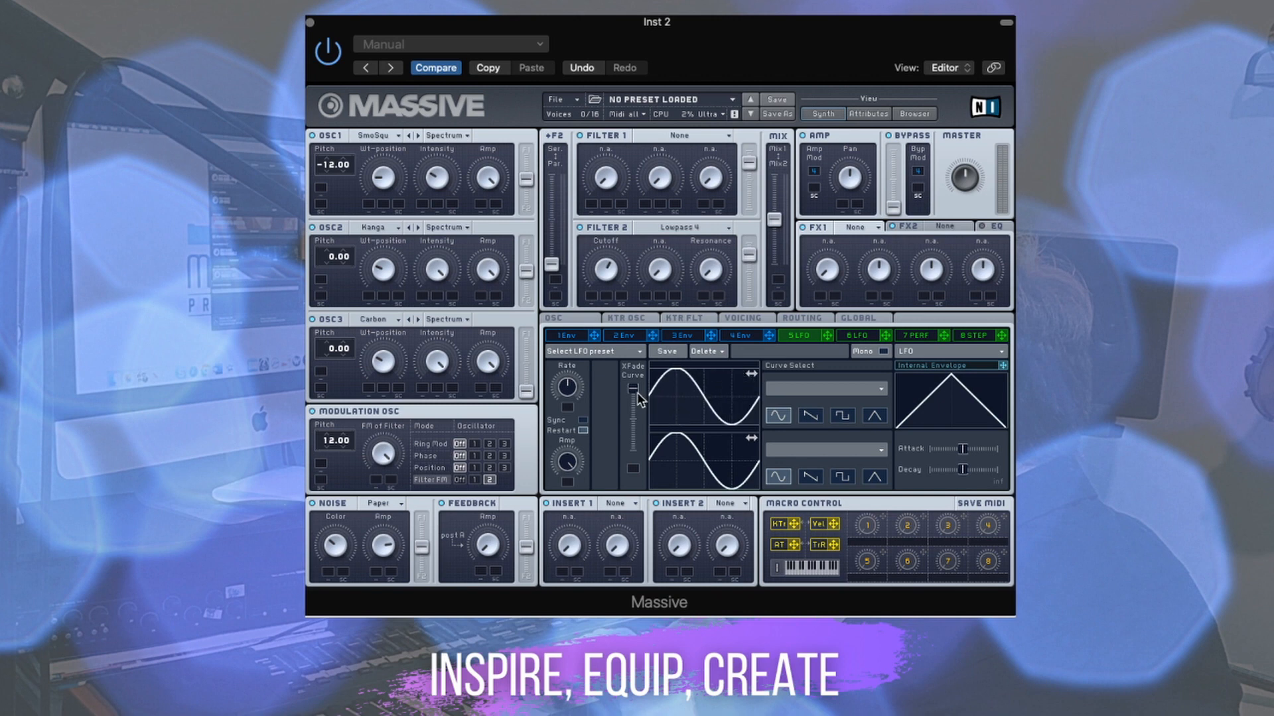
pyautogui.click(810, 415)
pyautogui.click(838, 416)
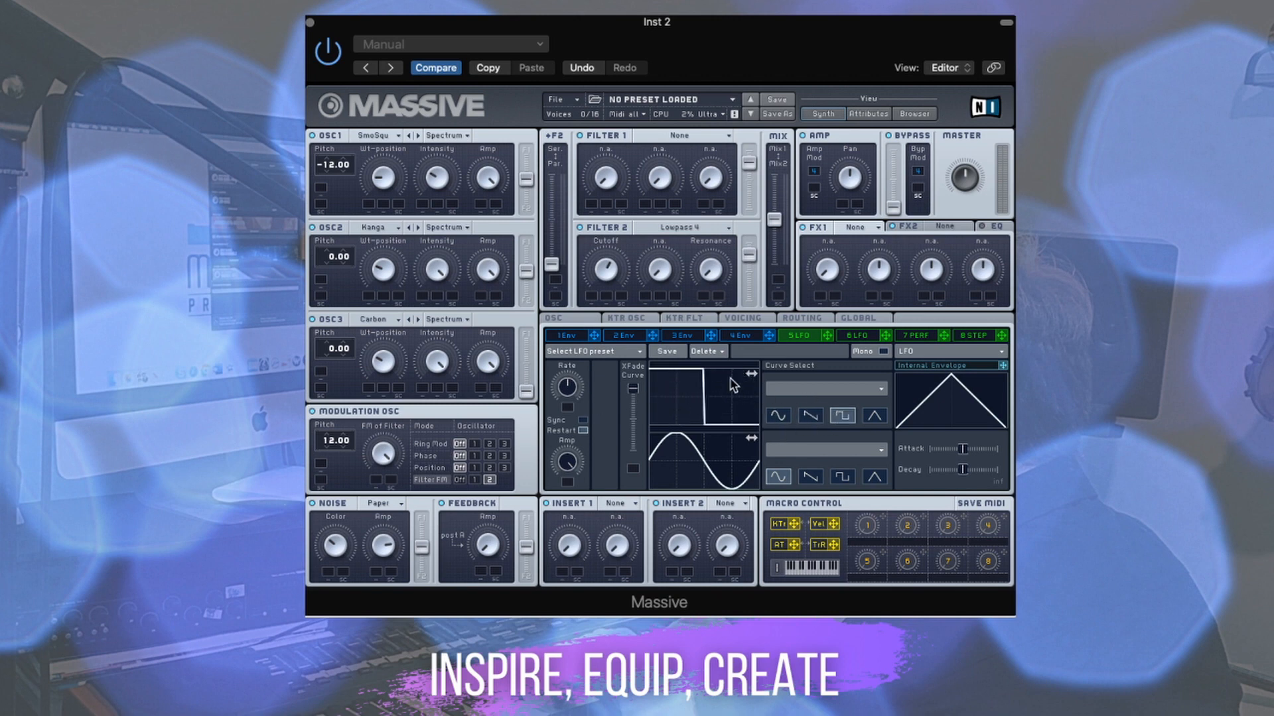
# - Assign LFO 5 to the wavetable positions of oscillators 1, 3 and 2 and set the modulation ranges
pyautogui.click(757, 338)
pyautogui.moveTo(811, 348)
pyautogui.mouseDown()
pyautogui.moveTo(426, 248)
pyautogui.moveTo(436, 256)
pyautogui.moveTo(368, 207)
pyautogui.moveTo(409, 208)
pyautogui.moveTo(372, 207)
pyautogui.moveTo(368, 194)
pyautogui.mouseUp()
pyautogui.moveTo(370, 205)
pyautogui.mouseDown()
pyautogui.moveTo(372, 168)
pyautogui.moveTo(370, 205)
pyautogui.mouseUp()
pyautogui.moveTo(827, 337); pyautogui.dragTo(368, 389)
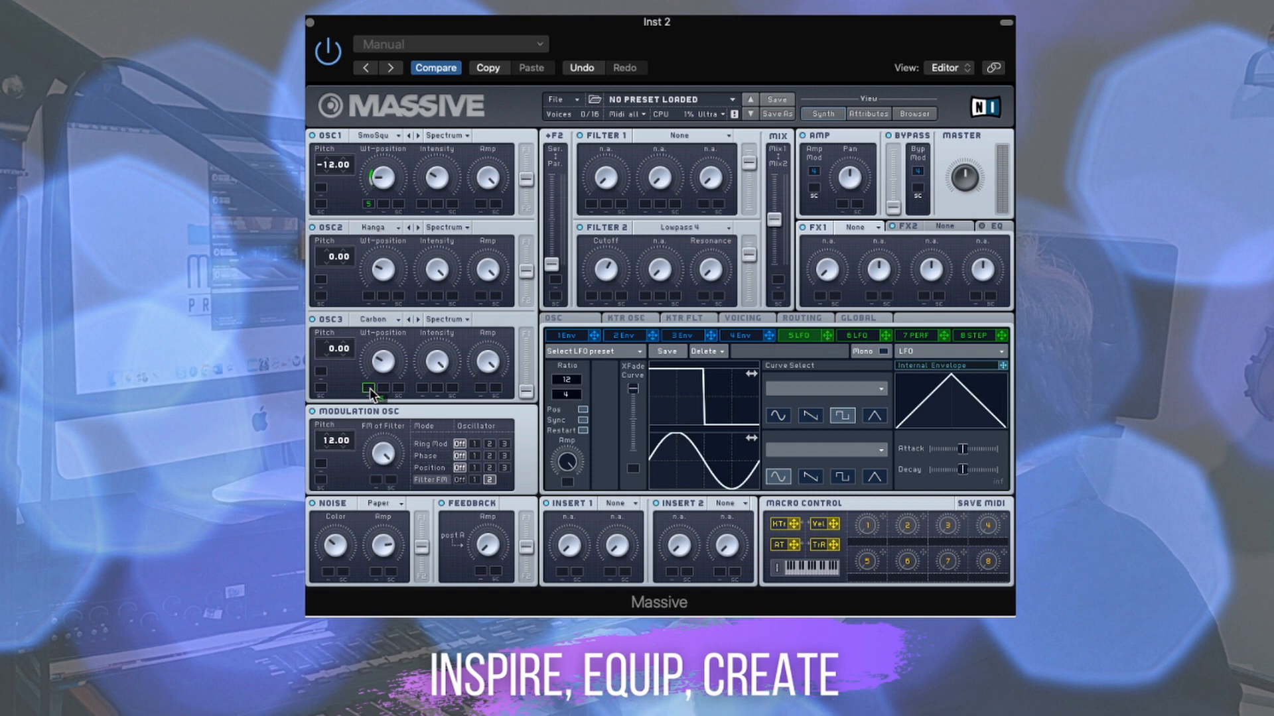
pyautogui.moveTo(369, 388); pyautogui.dragTo(369, 376)
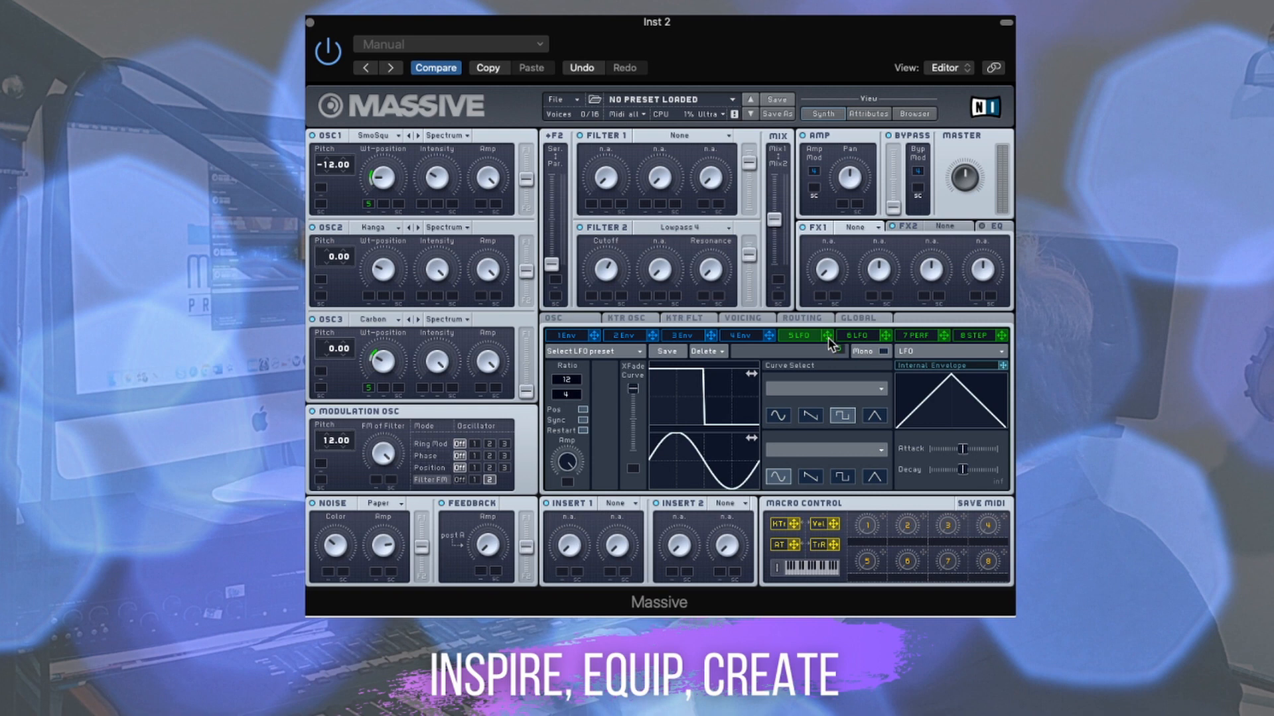
pyautogui.moveTo(828, 337); pyautogui.dragTo(396, 293)
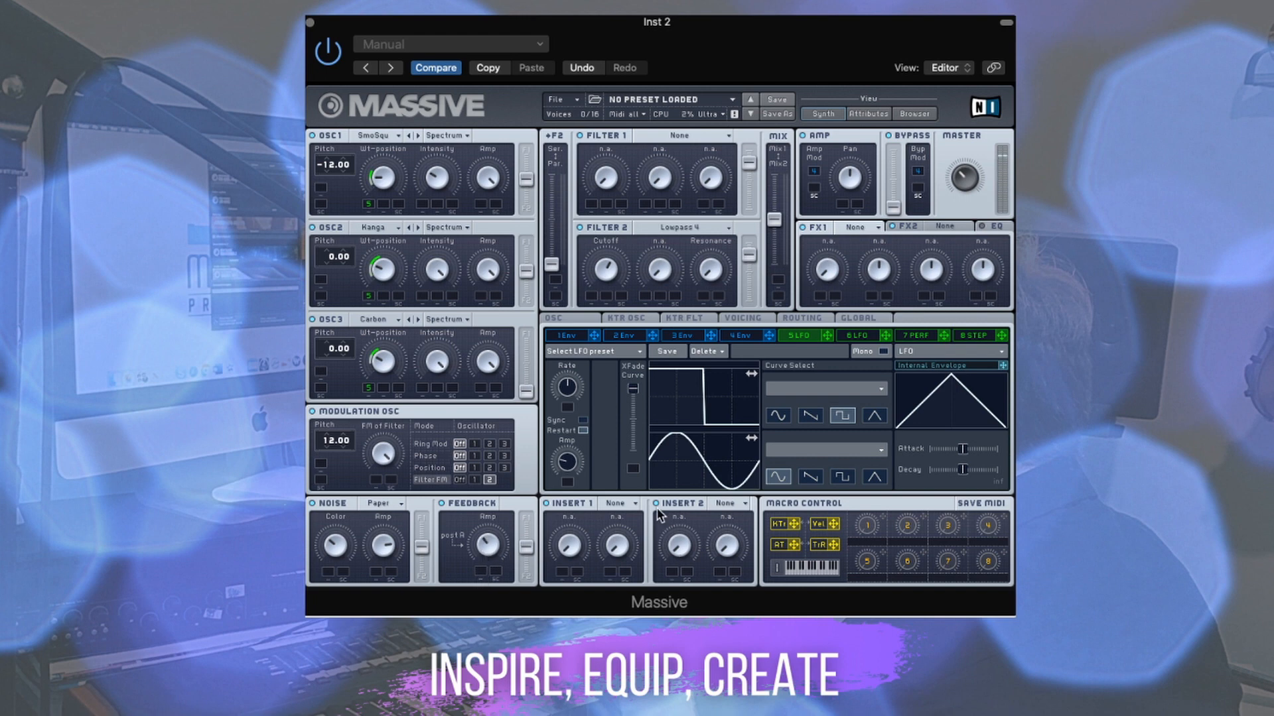
# - Load Sample & Hold in Insert 1 and set Filter 1 to Lowpass 4, adjusting its cutoff
pyautogui.click(618, 507)
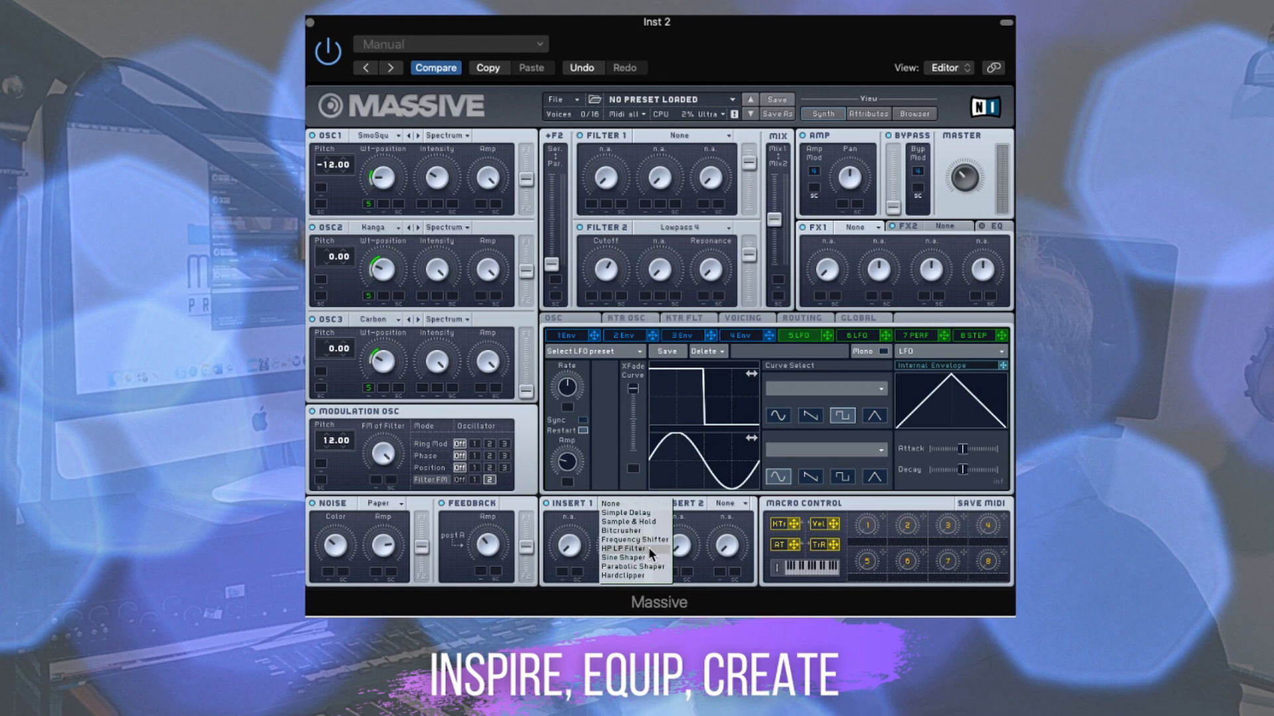
pyautogui.click(645, 523)
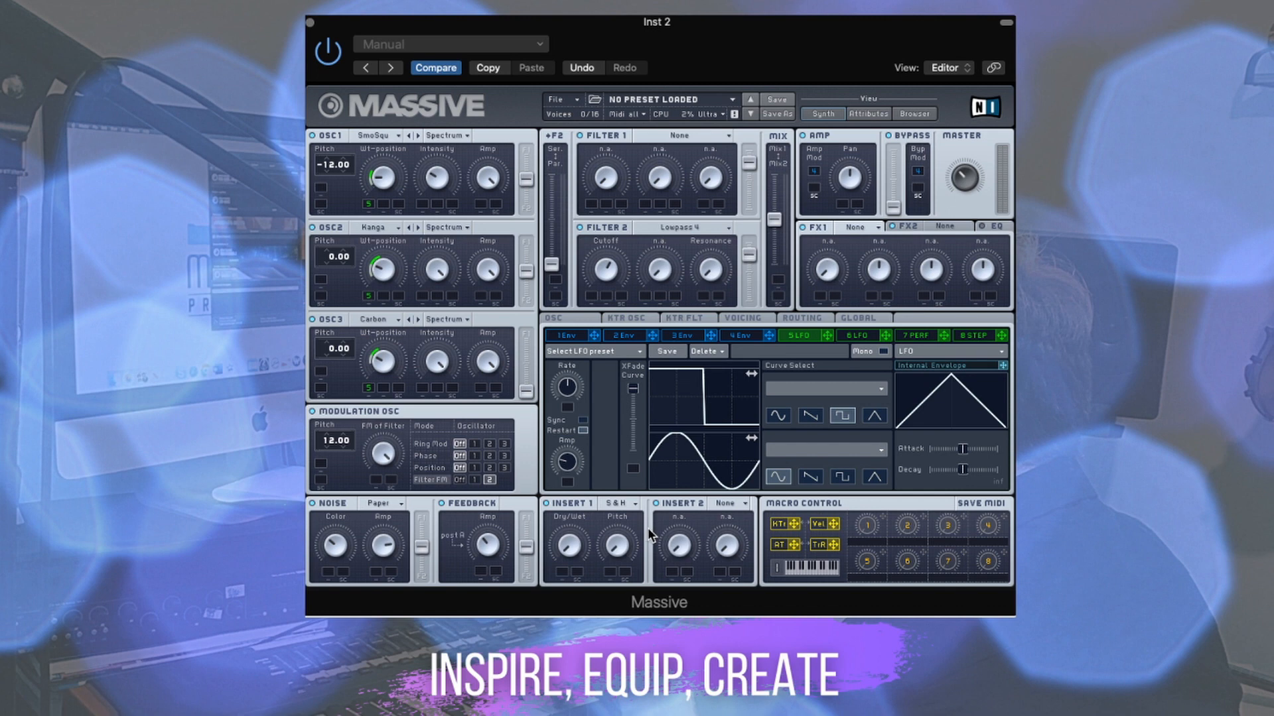
pyautogui.click(677, 137)
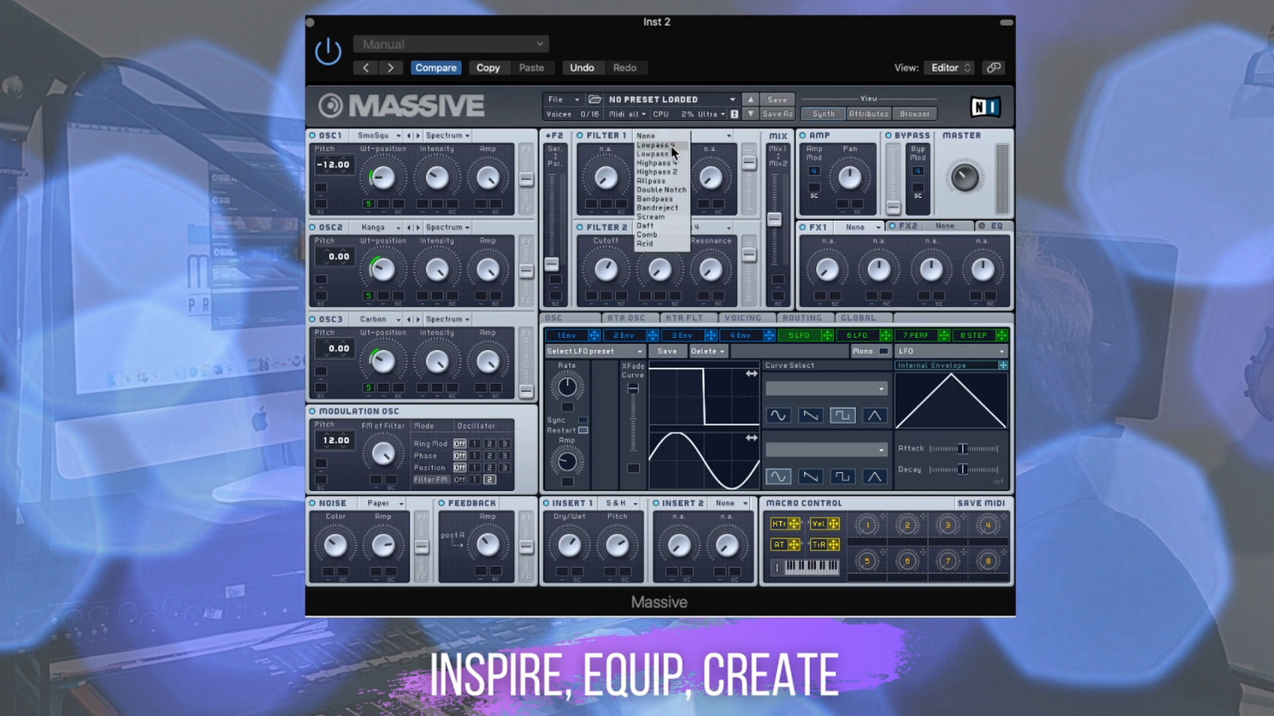
pyautogui.click(673, 145)
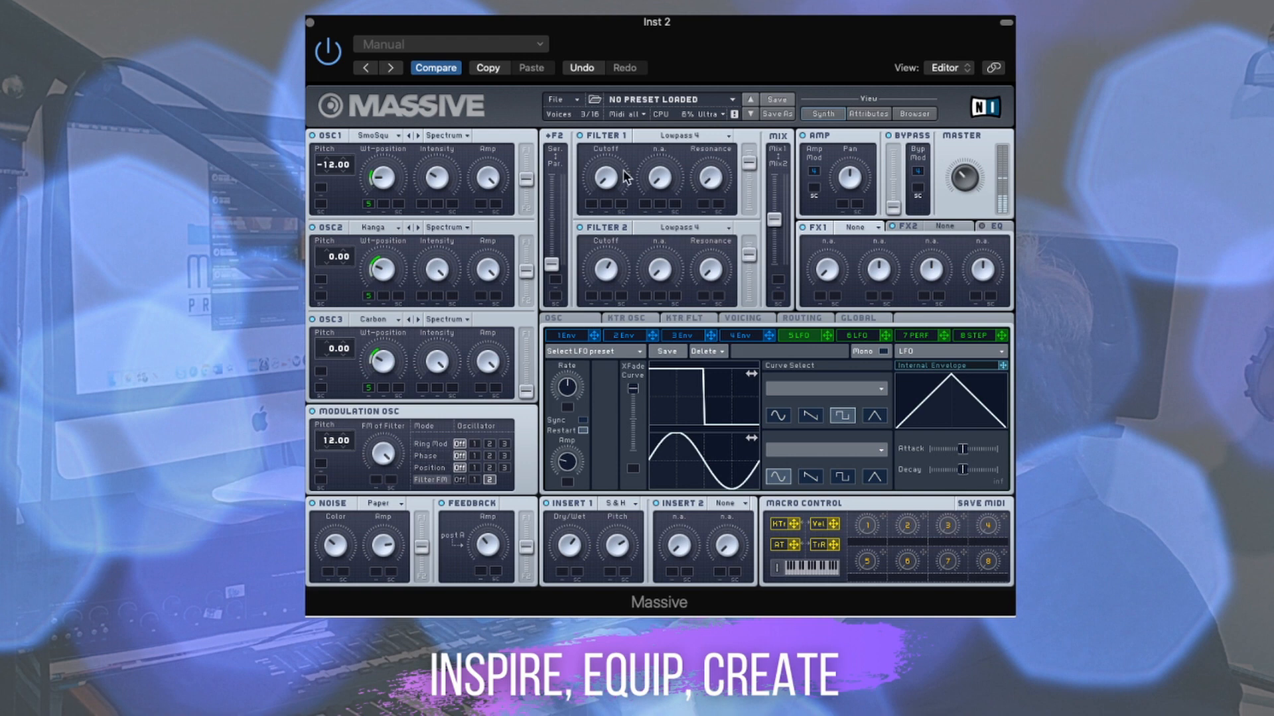
pyautogui.moveTo(622, 179); pyautogui.dragTo(605, 154)
# - Load Dimension Expander in FX1 and a second effect in FX2, raising the second effect's dry/wet mix and adjusting its neighbouring parameter
pyautogui.click(862, 227)
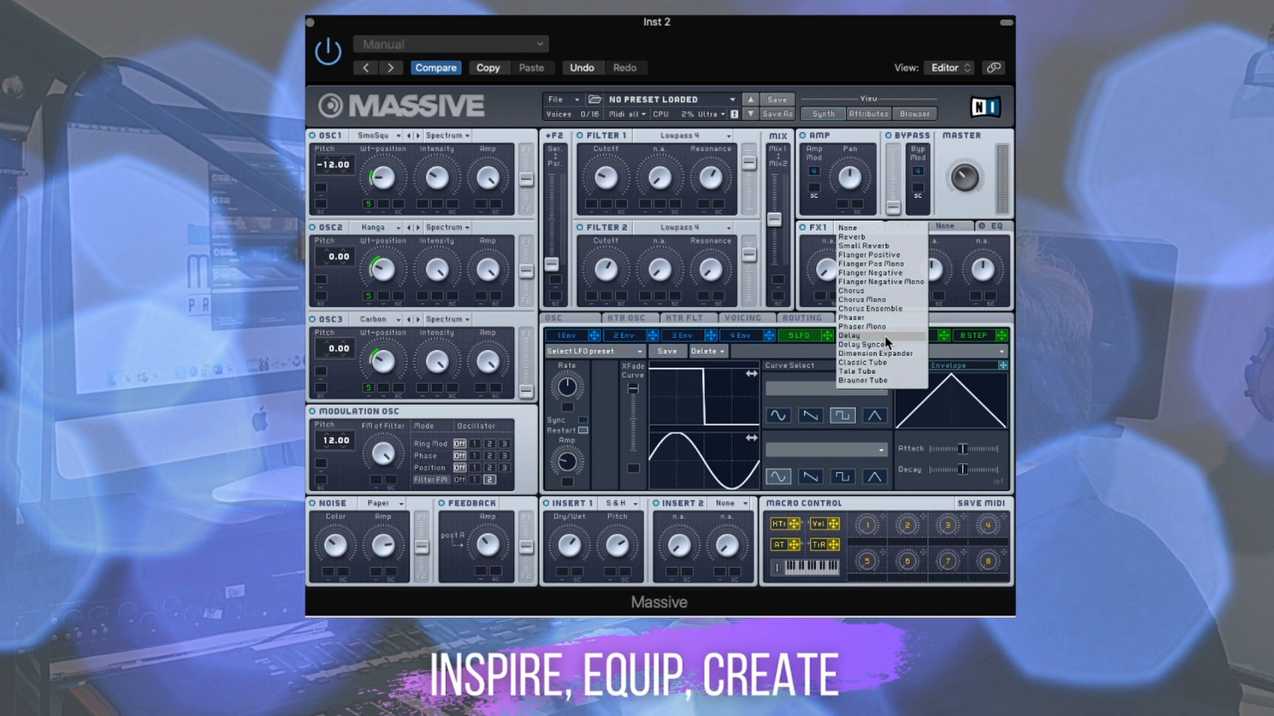
pyautogui.click(885, 353)
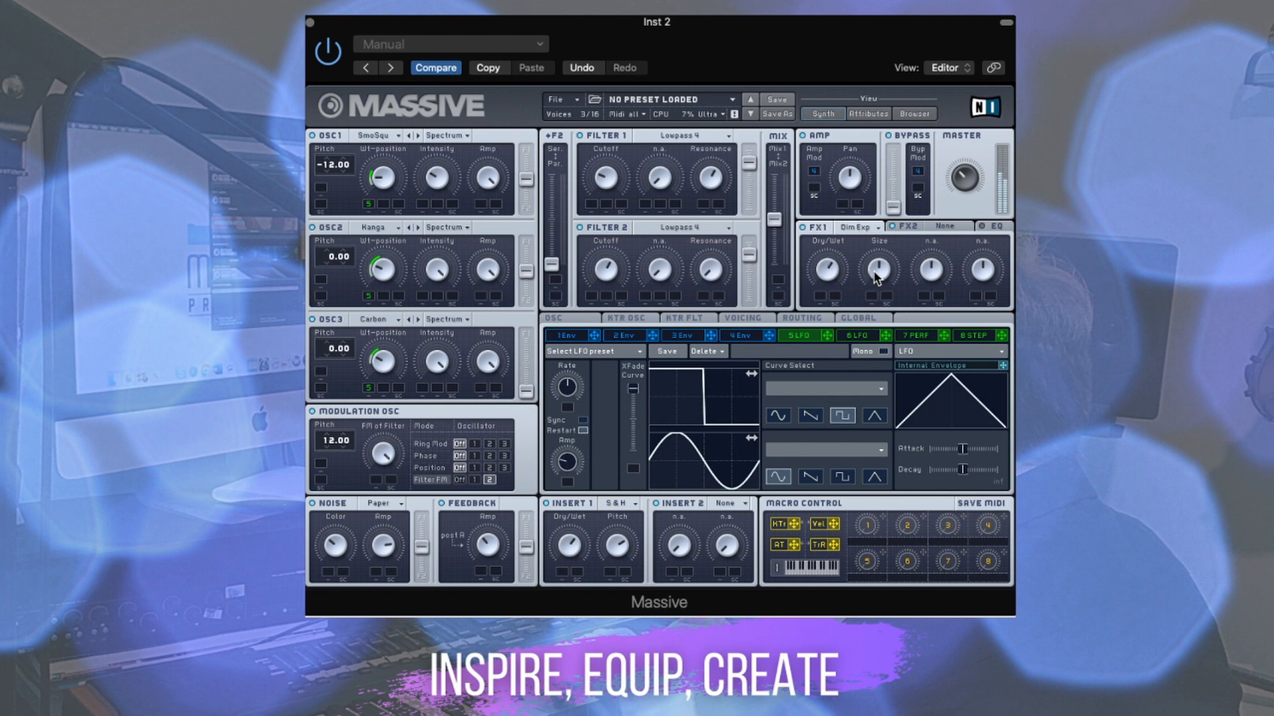
pyautogui.click(946, 226)
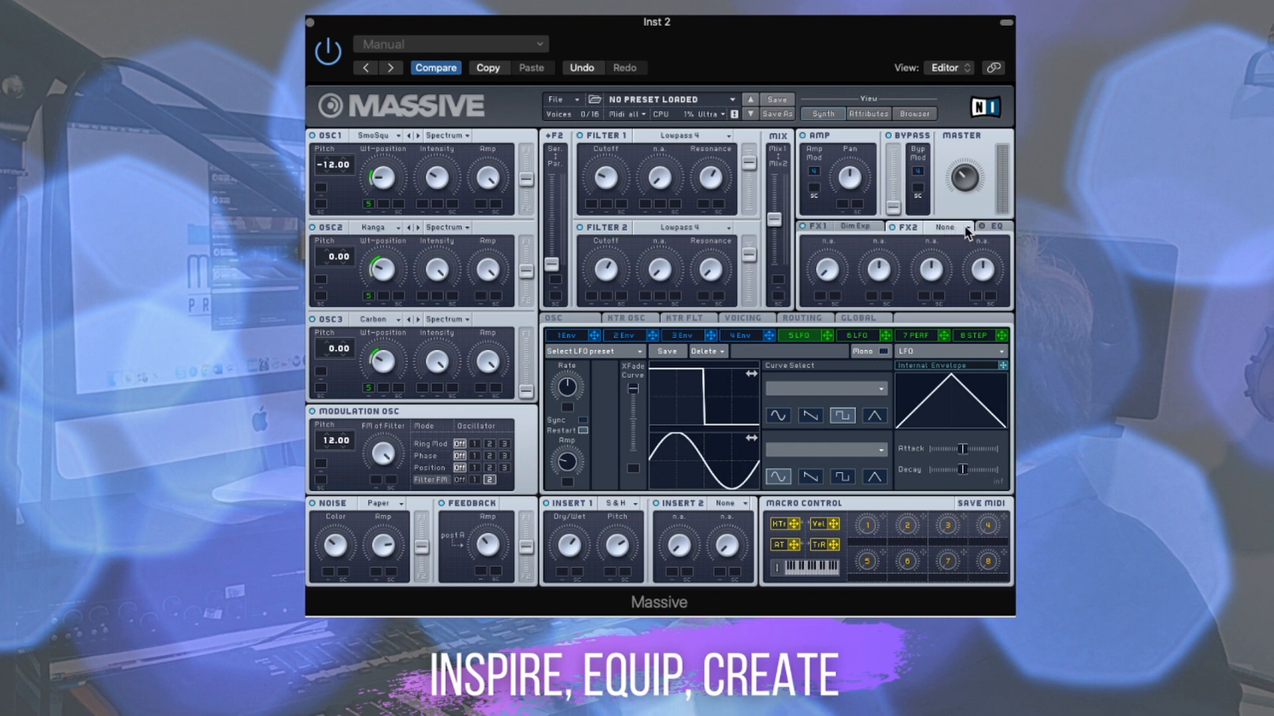
pyautogui.click(967, 231)
pyautogui.click(932, 259)
pyautogui.moveTo(827, 270); pyautogui.dragTo(836, 198)
pyautogui.moveTo(881, 268)
pyautogui.mouseDown()
pyautogui.moveTo(881, 247)
pyautogui.moveTo(875, 267)
pyautogui.mouseUp()
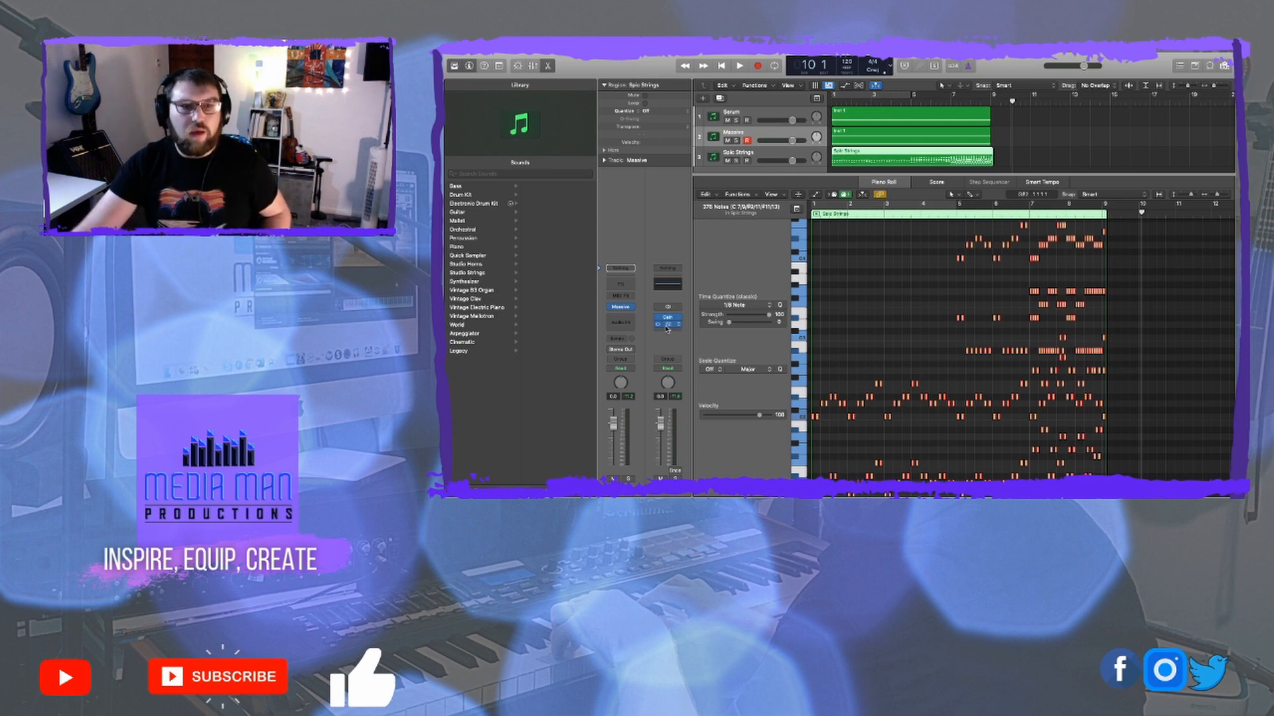
# - Insert a Channel EQ on the Stereo Out channel and move the playhead back to the start of the song
pyautogui.click(668, 322)
pyautogui.moveTo(911, 218); pyautogui.dragTo(816, 185)
pyautogui.click(848, 101)
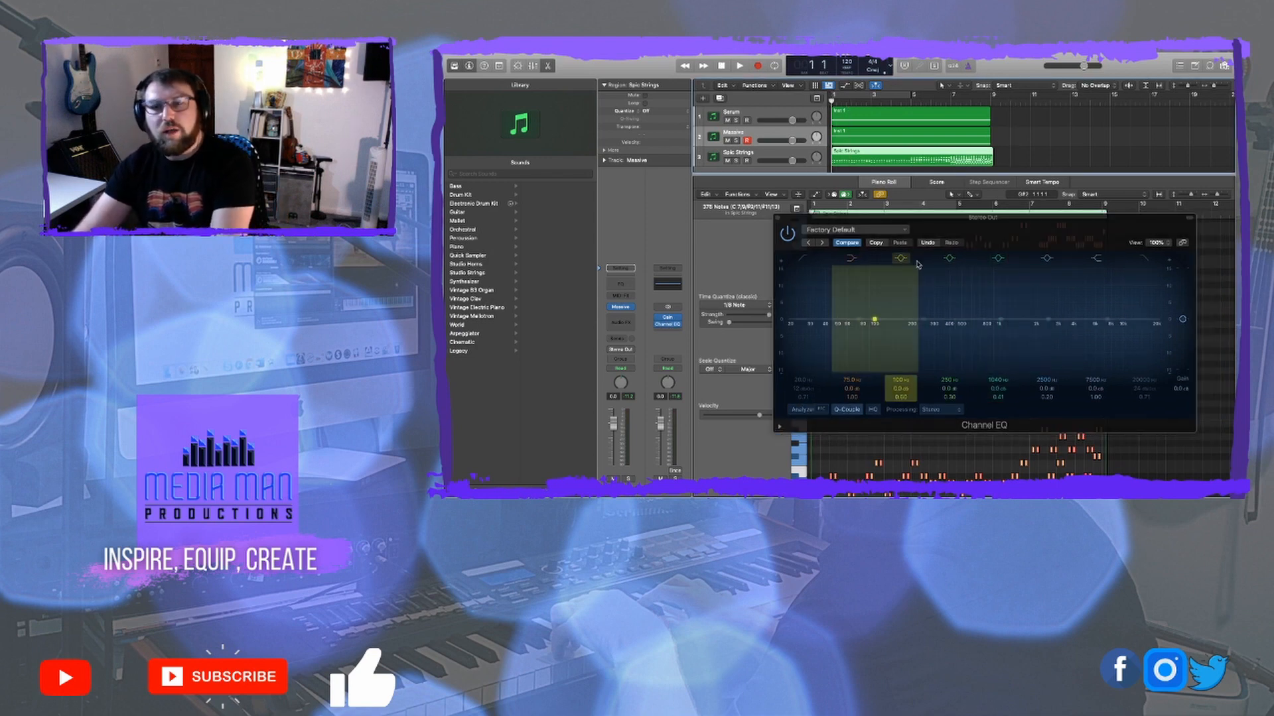
# - Play the arrangement with the Stereo Out Channel EQ's Analyzer enabled to examine the combined spectrum, and close the EQ window
pyautogui.press('space')
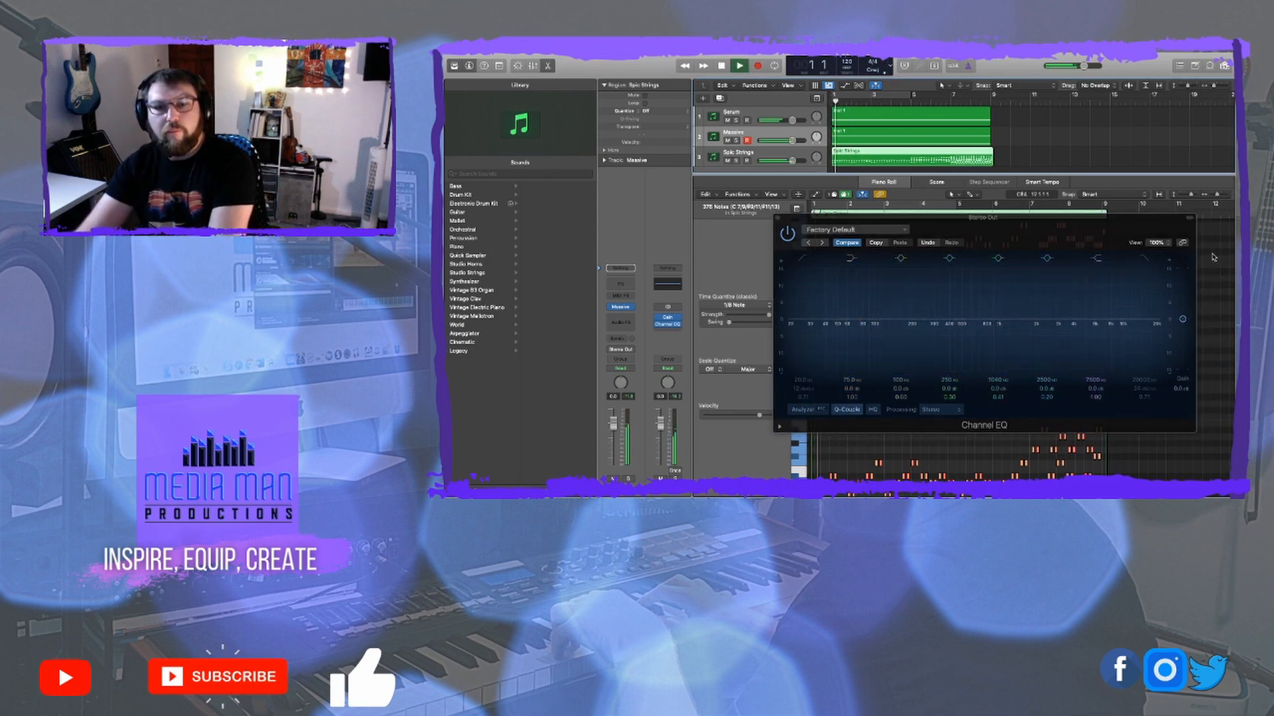
pyautogui.click(803, 410)
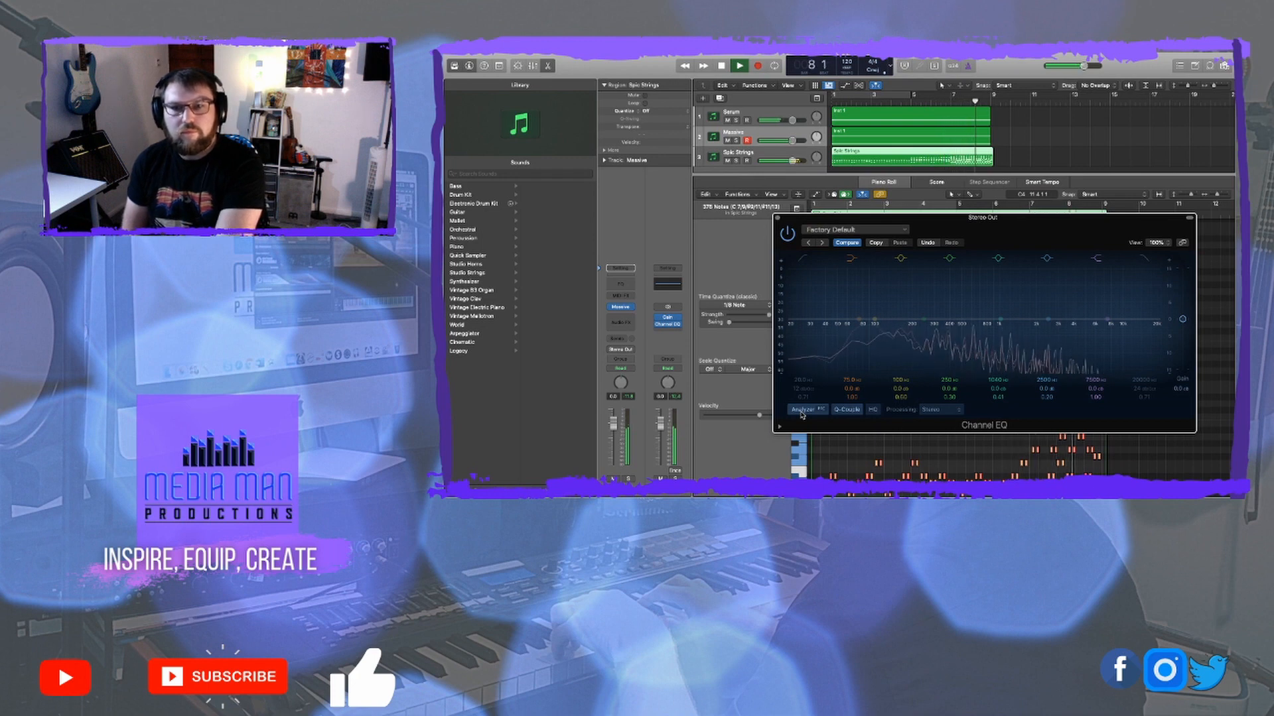
pyautogui.press('space')
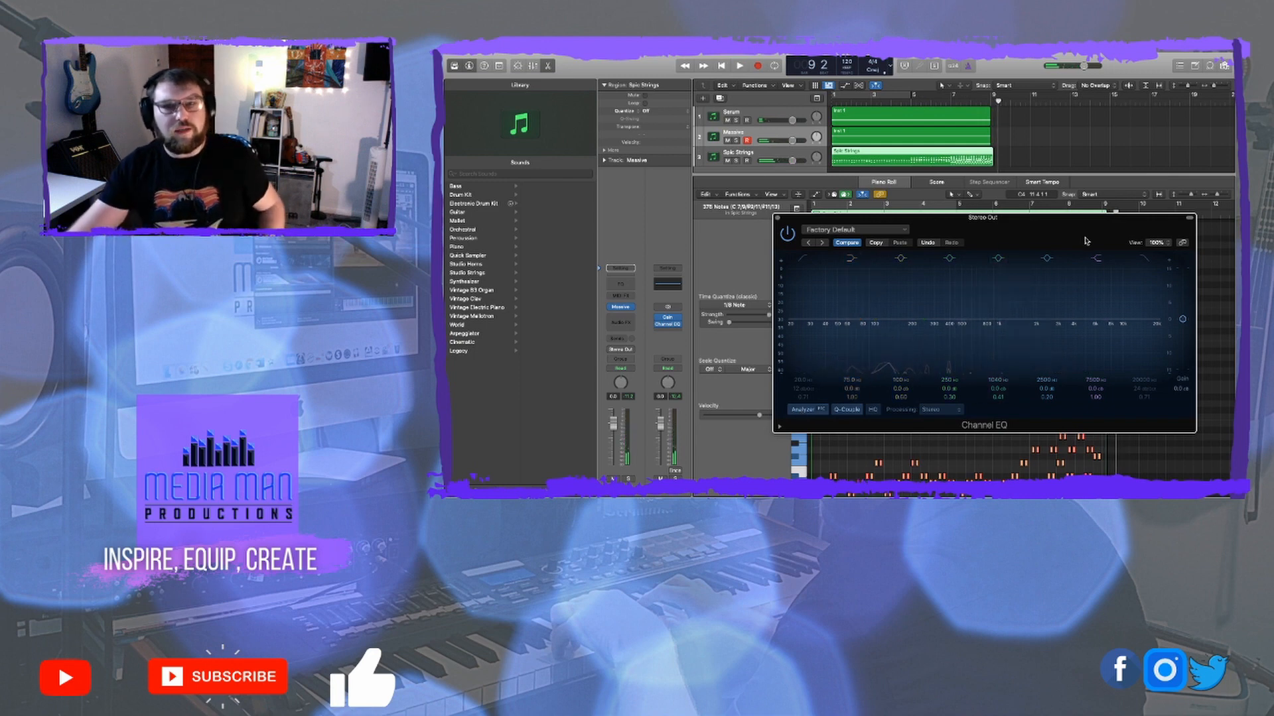
pyautogui.moveTo(999, 225); pyautogui.dragTo(1031, 225)
pyautogui.click(807, 218)
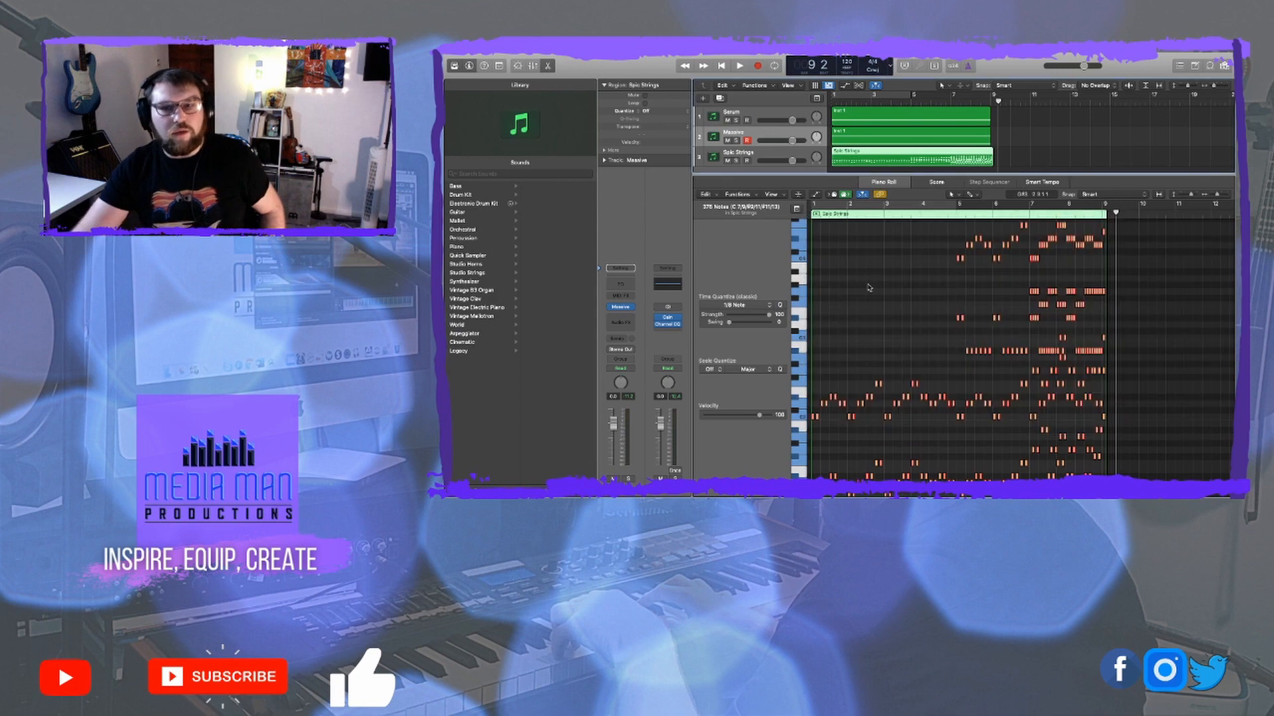
# - Add a Channel EQ to the Serum, Massive and Spic Strings tracks in the mixer and spread the three EQ windows apart
pyautogui.press('x')
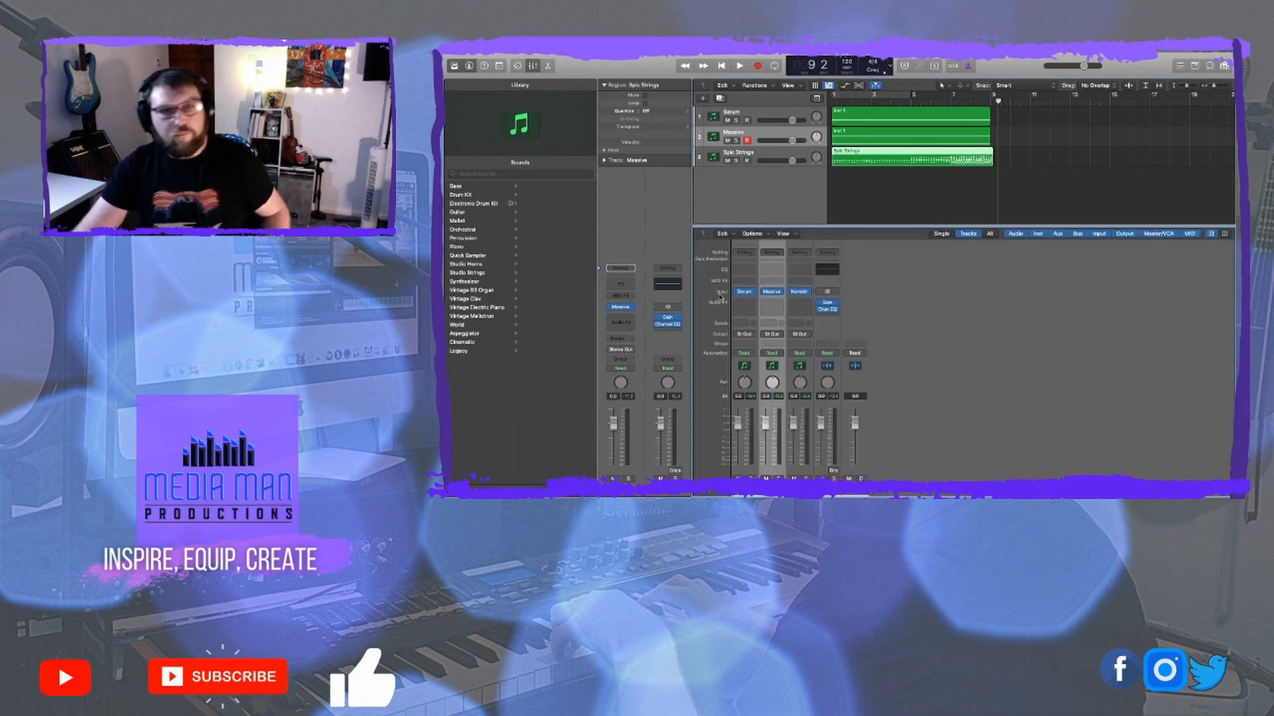
pyautogui.click(773, 271)
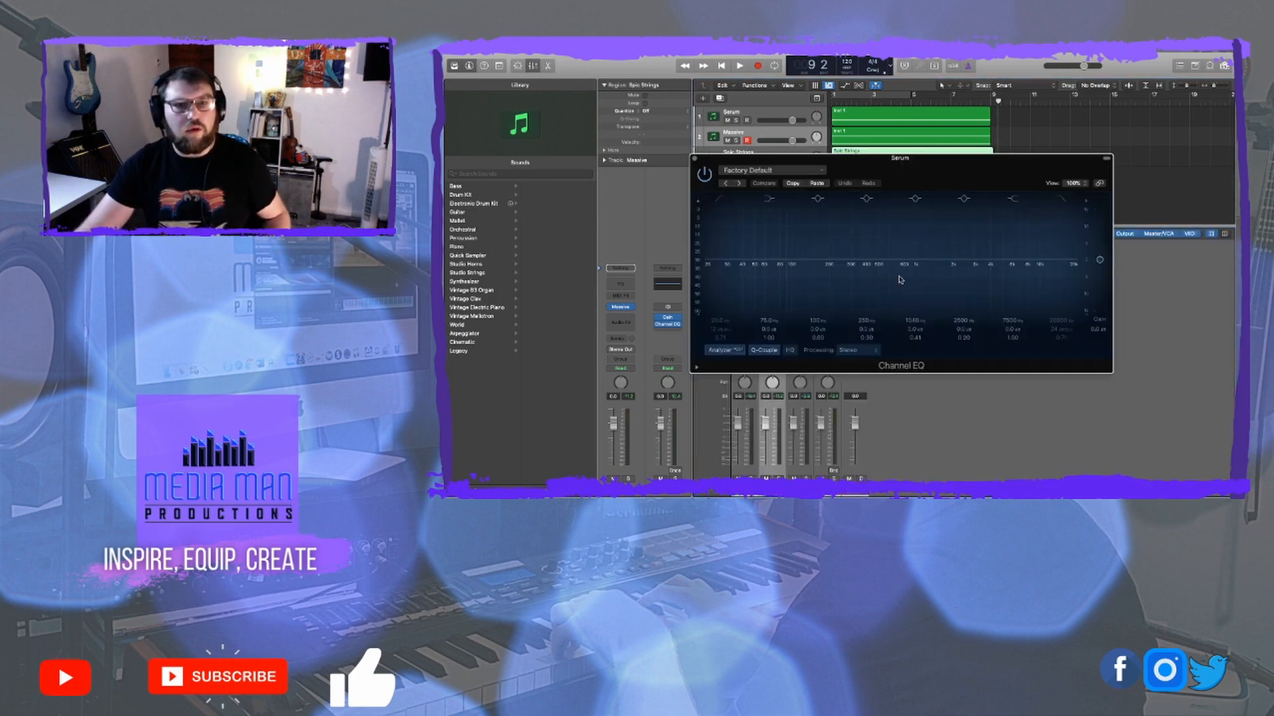
pyautogui.moveTo(877, 174); pyautogui.dragTo(976, 235)
pyautogui.moveTo(980, 167); pyautogui.dragTo(719, 144)
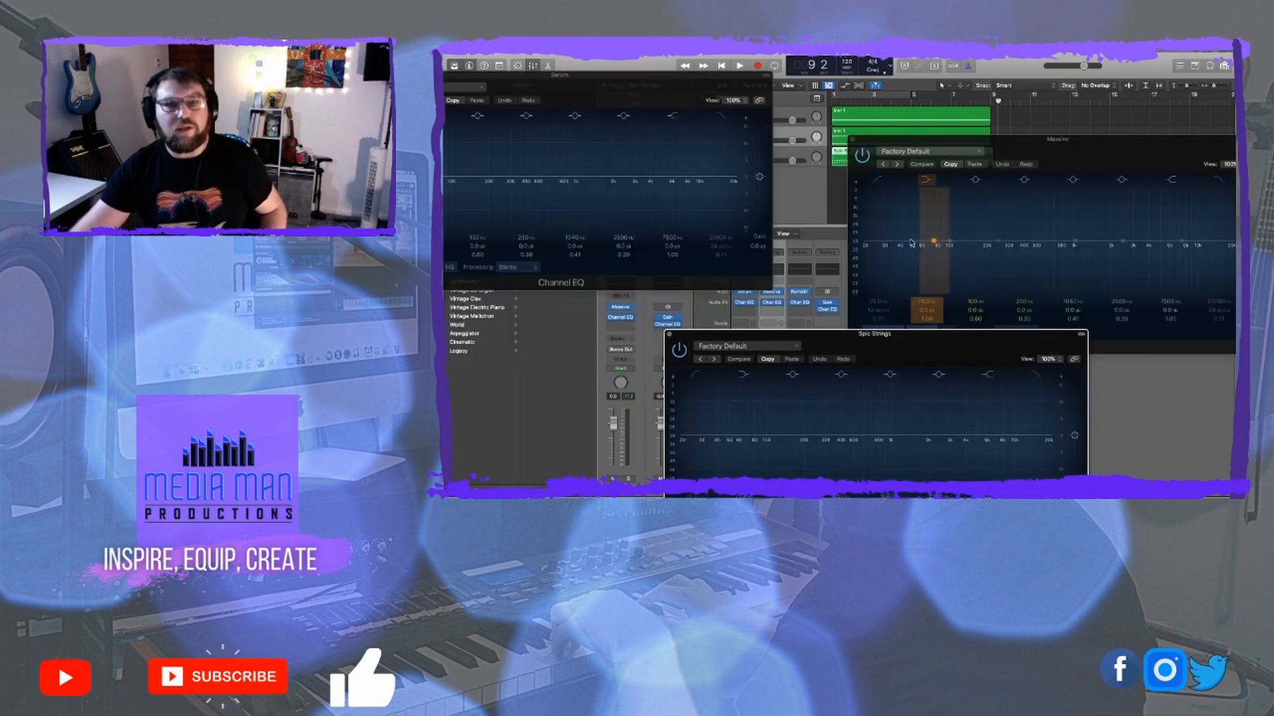
pyautogui.moveTo(997, 140); pyautogui.dragTo(1007, 122)
# - Turn on a cycle range from bar 1, extend it towards the regions' end, and play it to compare the three tracks' EQ spectra
pyautogui.click(854, 93)
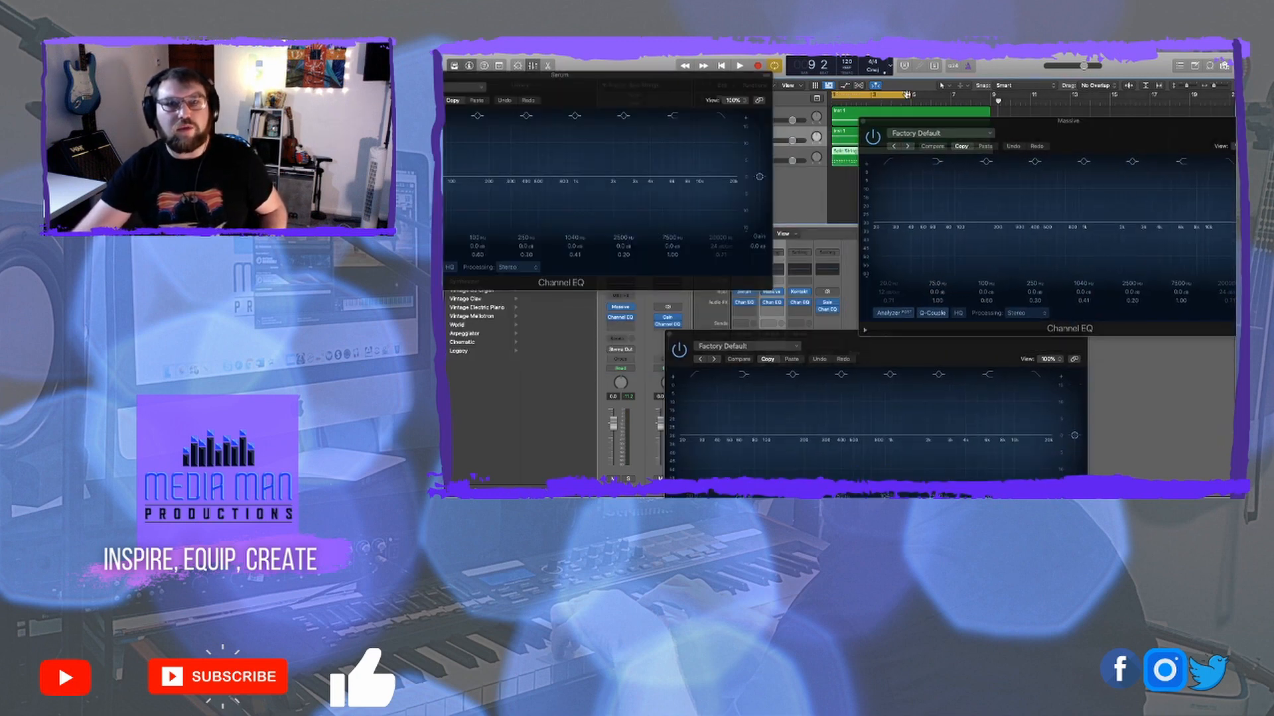
pyautogui.moveTo(909, 95); pyautogui.dragTo(976, 71)
pyautogui.moveTo(735, 78); pyautogui.dragTo(785, 71)
pyautogui.press('space')
pyautogui.moveTo(896, 337); pyautogui.dragTo(885, 291)
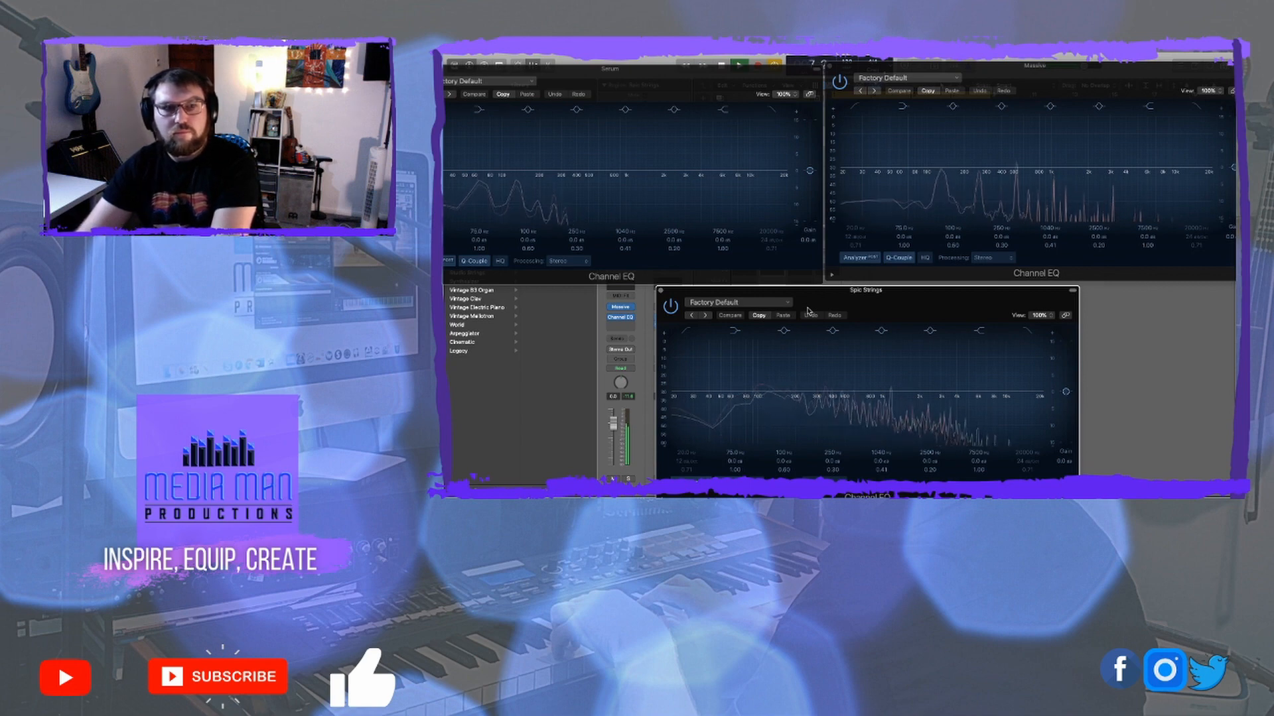
pyautogui.moveTo(622, 87); pyautogui.dragTo(639, 84)
pyautogui.press('space')
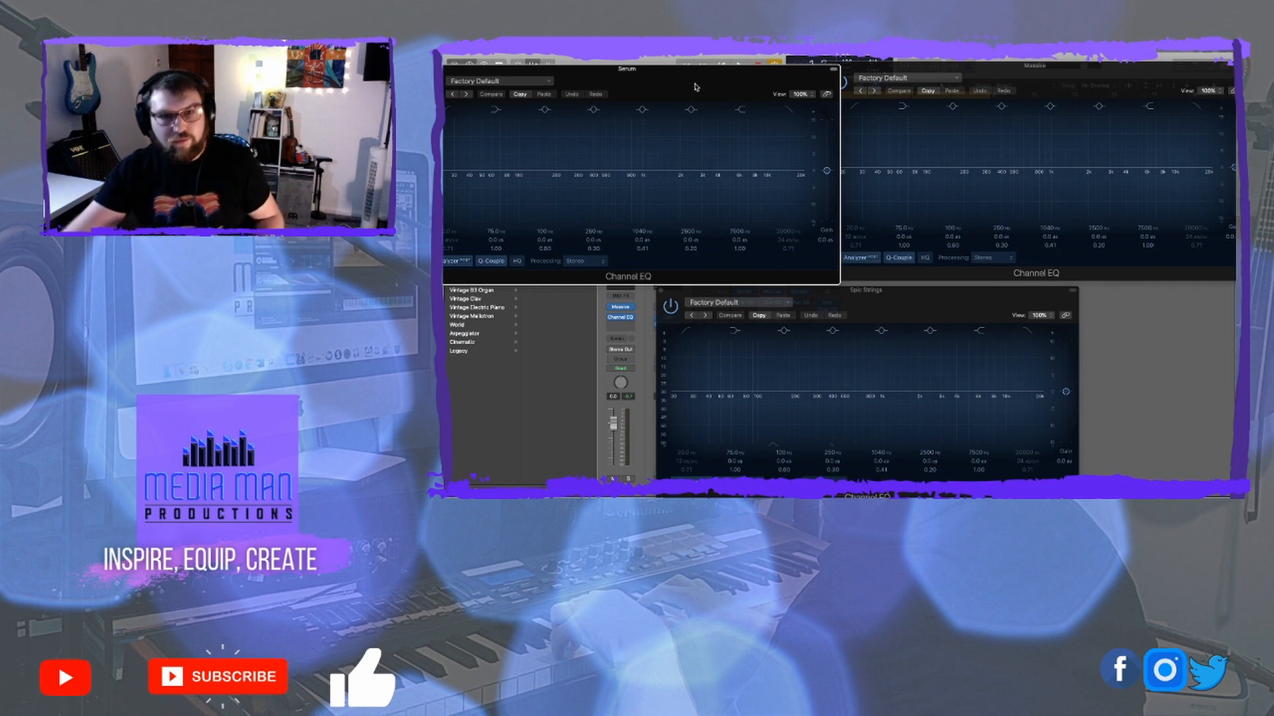
# - Reposition the Serum and Spic Strings EQ windows and briefly play the loop to view all three analyzers
pyautogui.moveTo(656, 73); pyautogui.dragTo(699, 73)
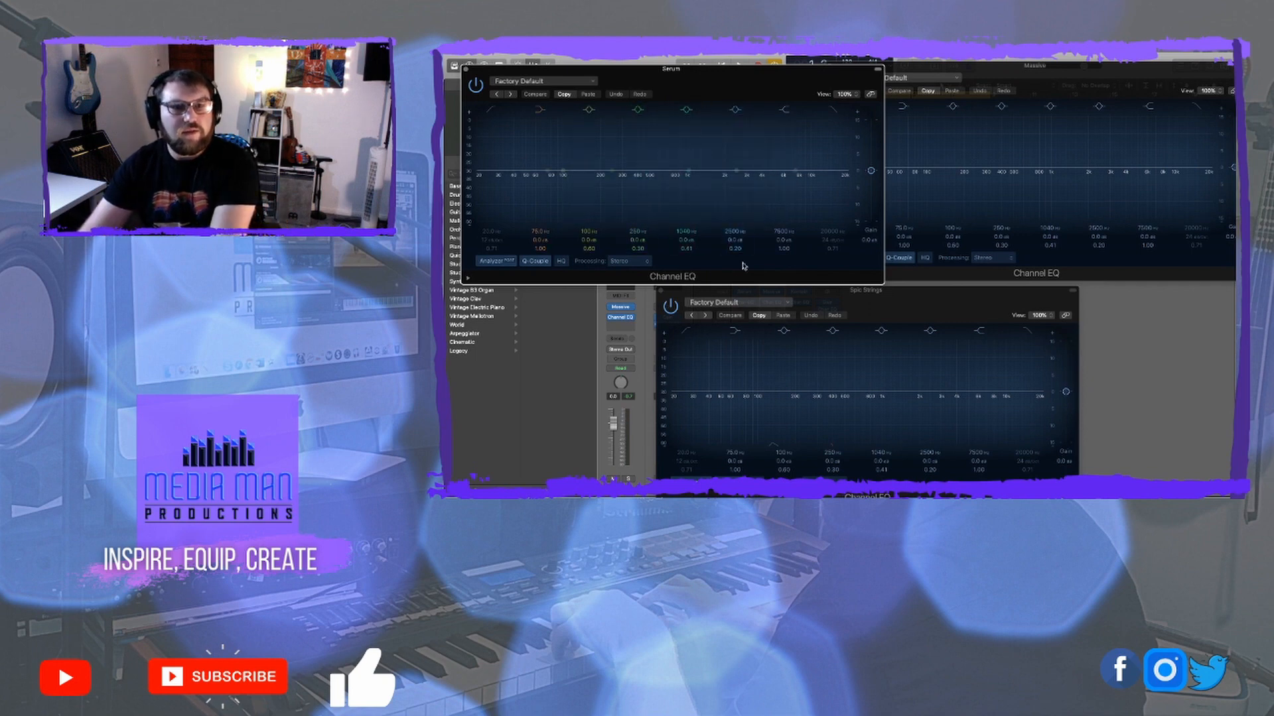
pyautogui.moveTo(762, 290); pyautogui.dragTo(823, 290)
pyautogui.press('space')
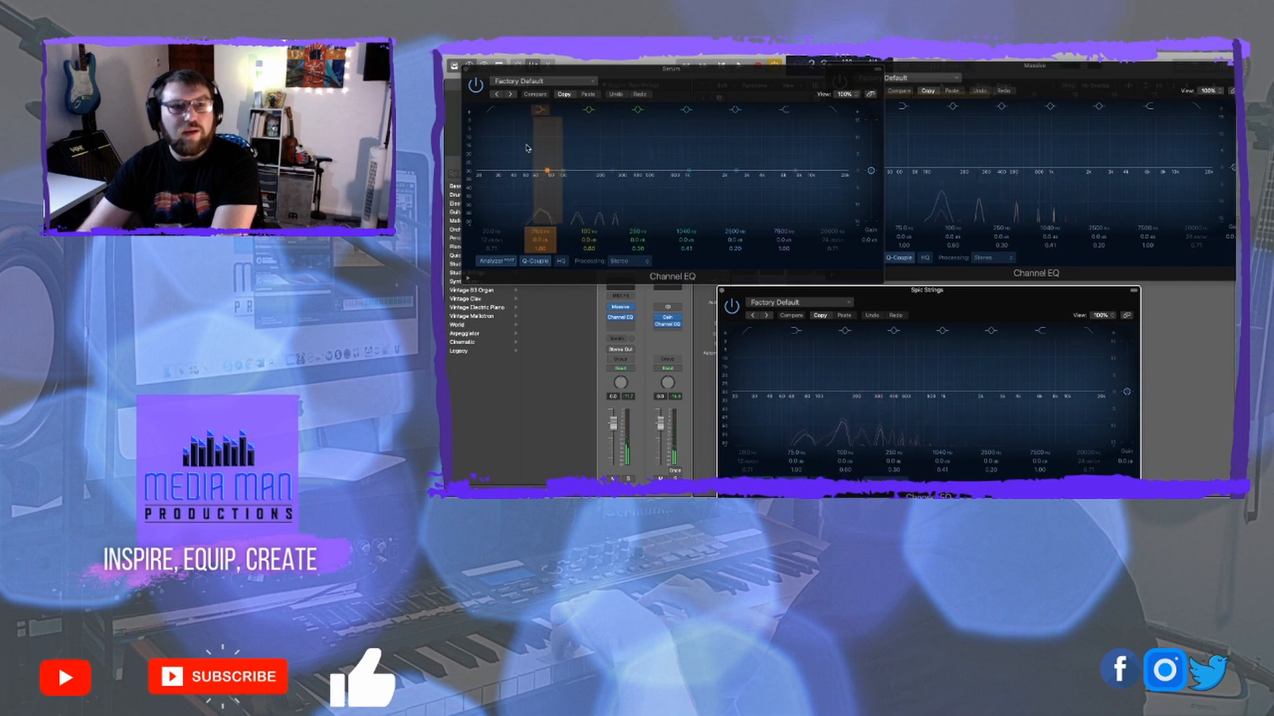
# - Try a low cut filter on the Serum track's Channel EQ, adjusting its cutoff, and switch the band off
pyautogui.click(489, 182)
pyautogui.moveTo(489, 184); pyautogui.dragTo(508, 171)
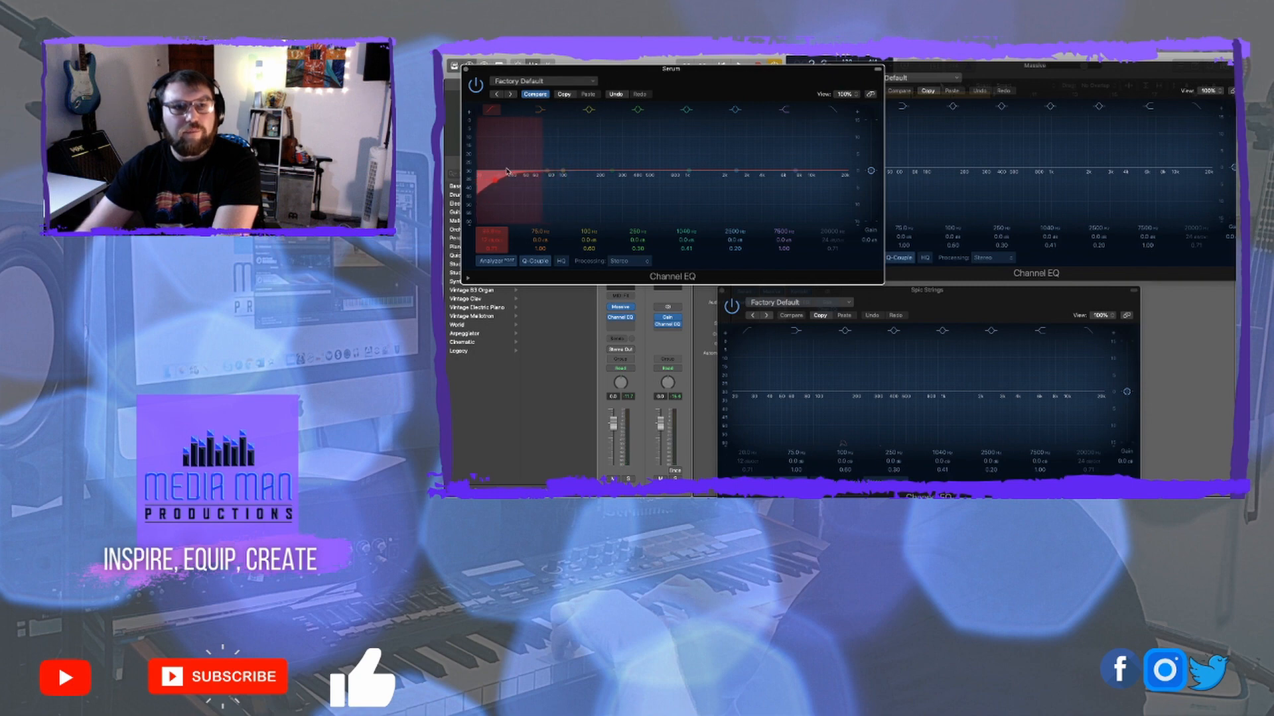
pyautogui.click(488, 108)
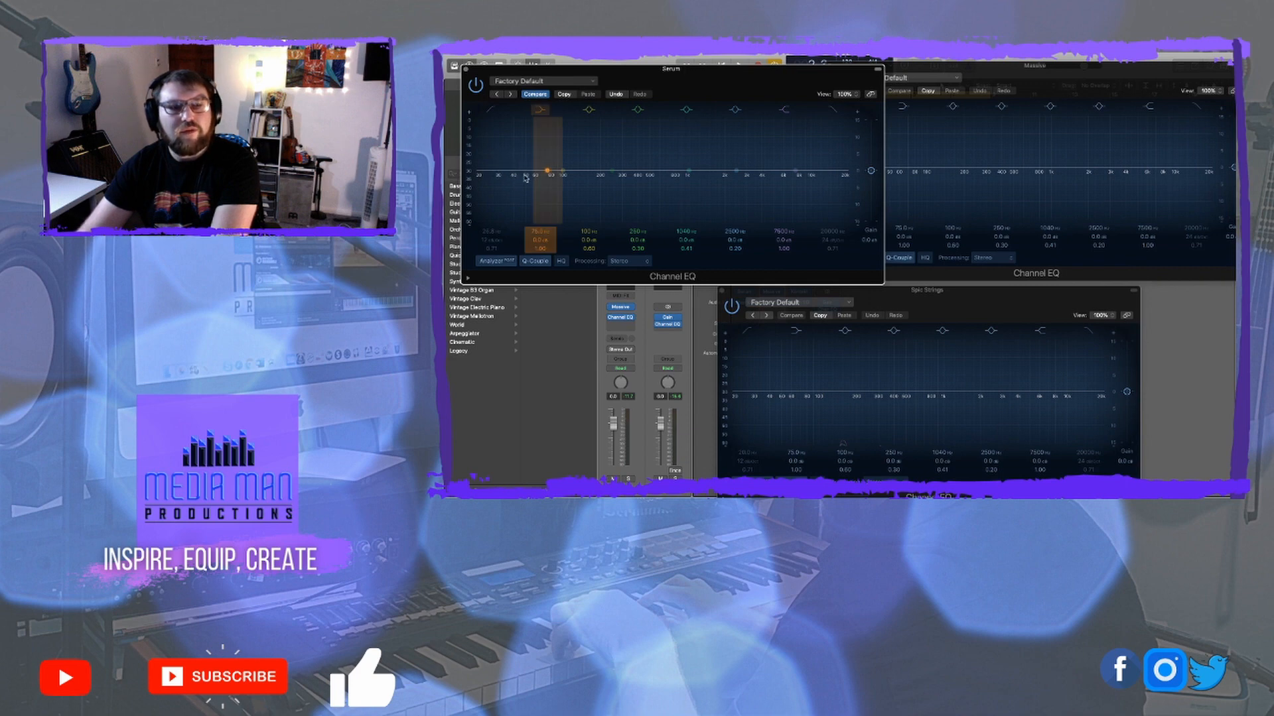
# - Cut the Serum EQ's peak band around 100 Hz by about 10 dB
pyautogui.moveTo(562, 174); pyautogui.dragTo(531, 193)
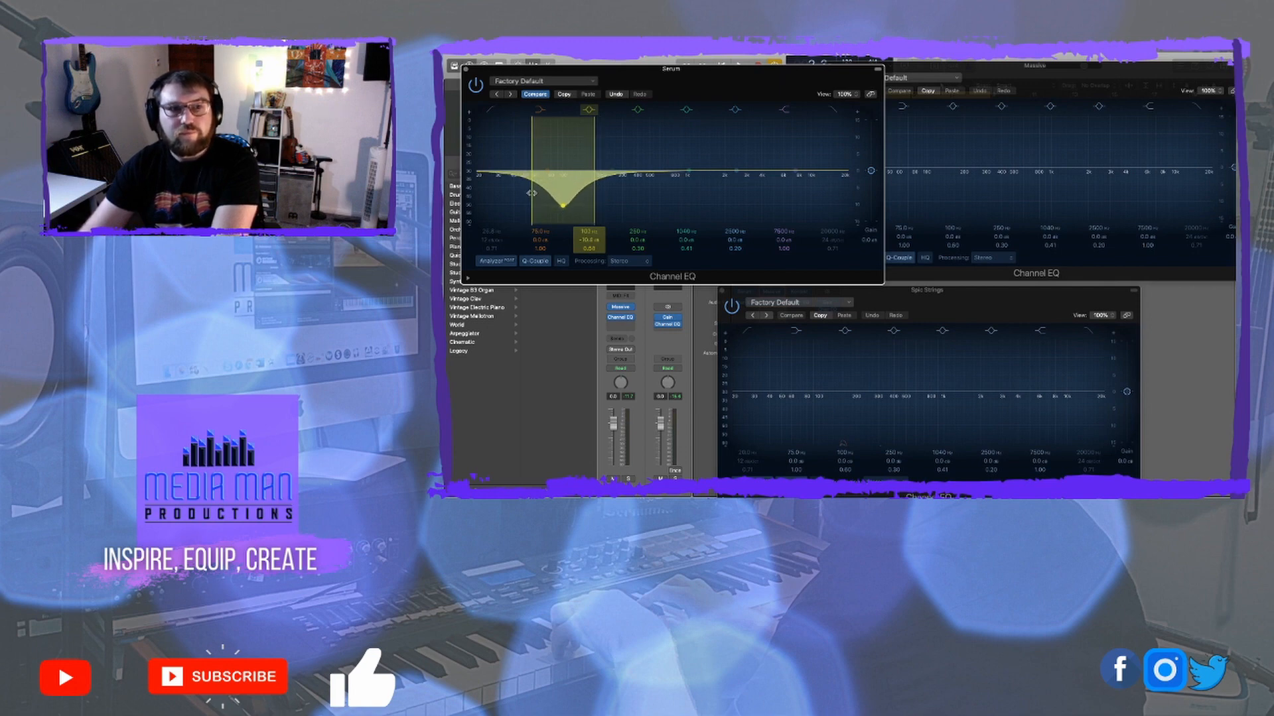